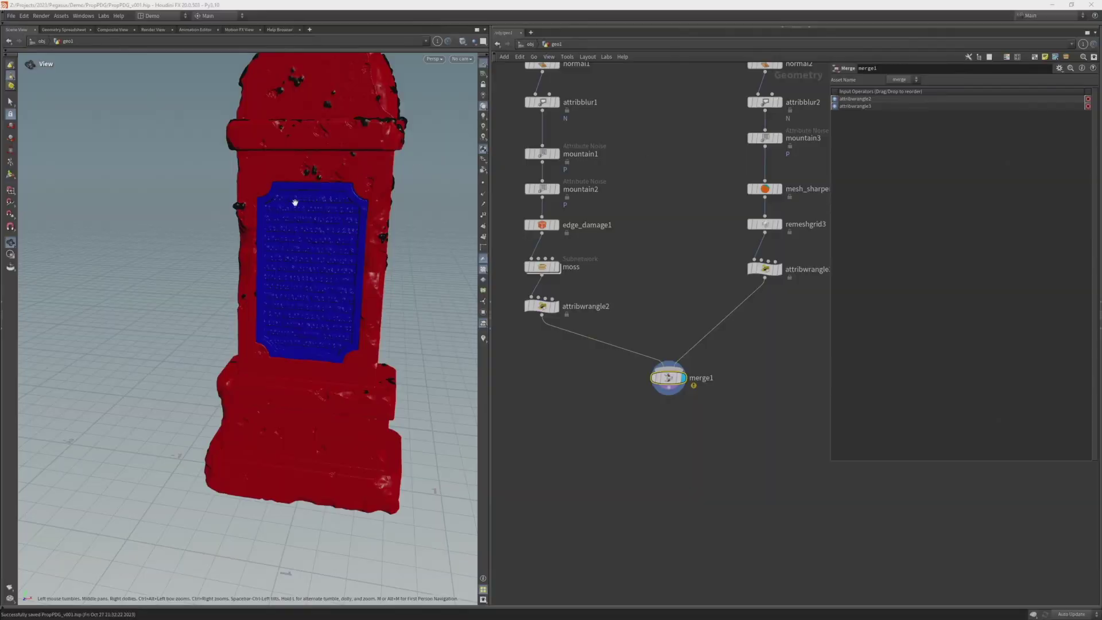
Step: Add a Remesh to Grid node (remeshgrid4) wired below merge1 and make it the displayed node
left_click_drag(294, 203, 334, 180)
middle_click_drag(674, 418, 666, 356)
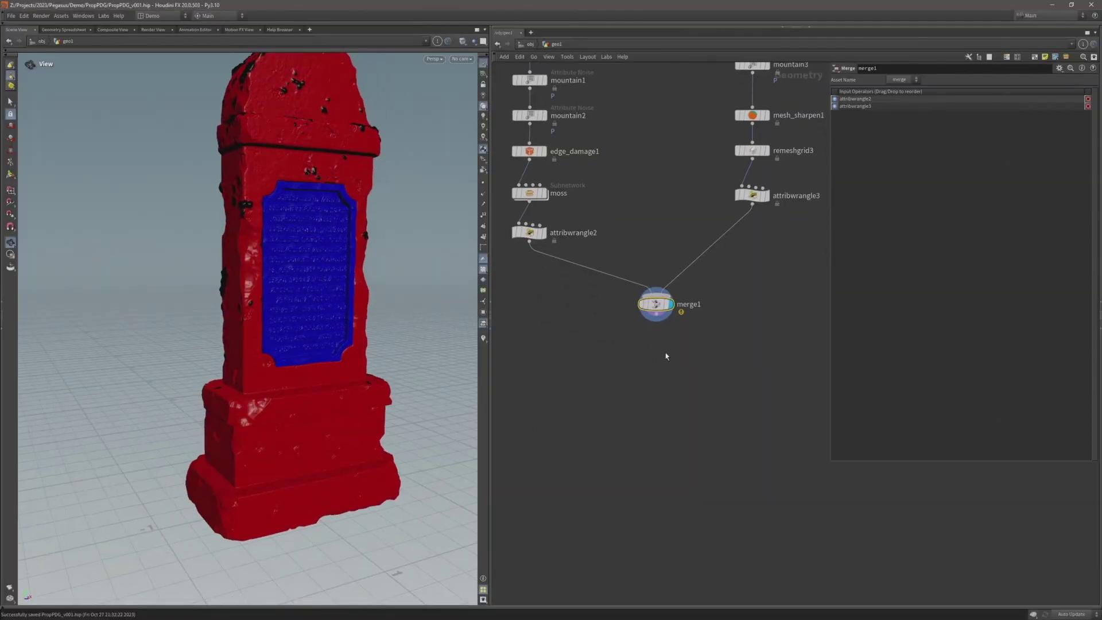
left_click(656, 315)
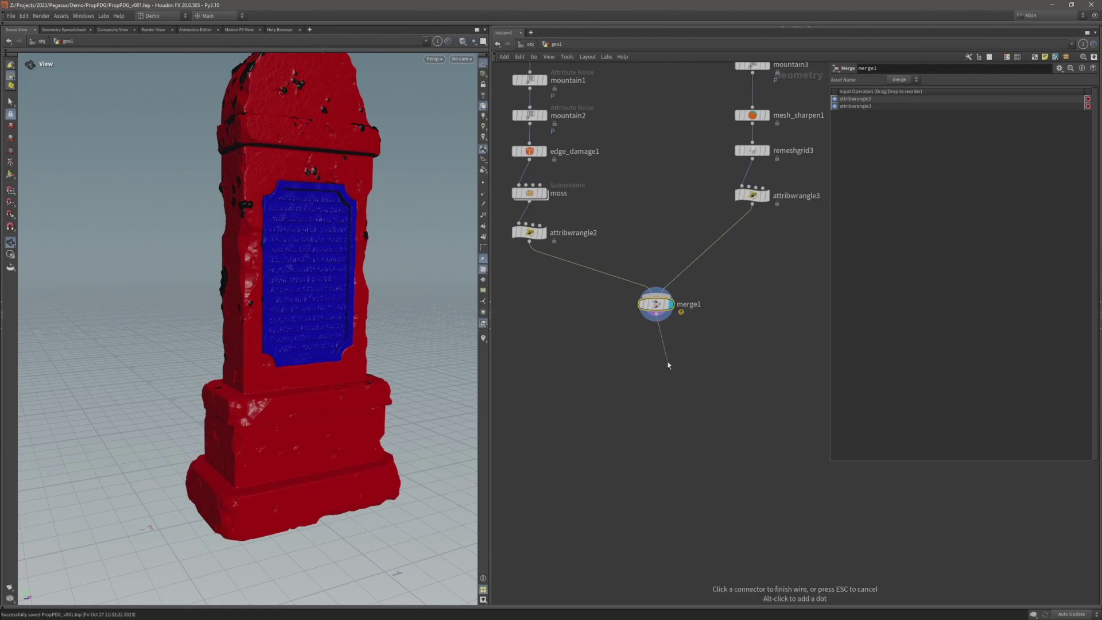
key("Tab")
type("remes")
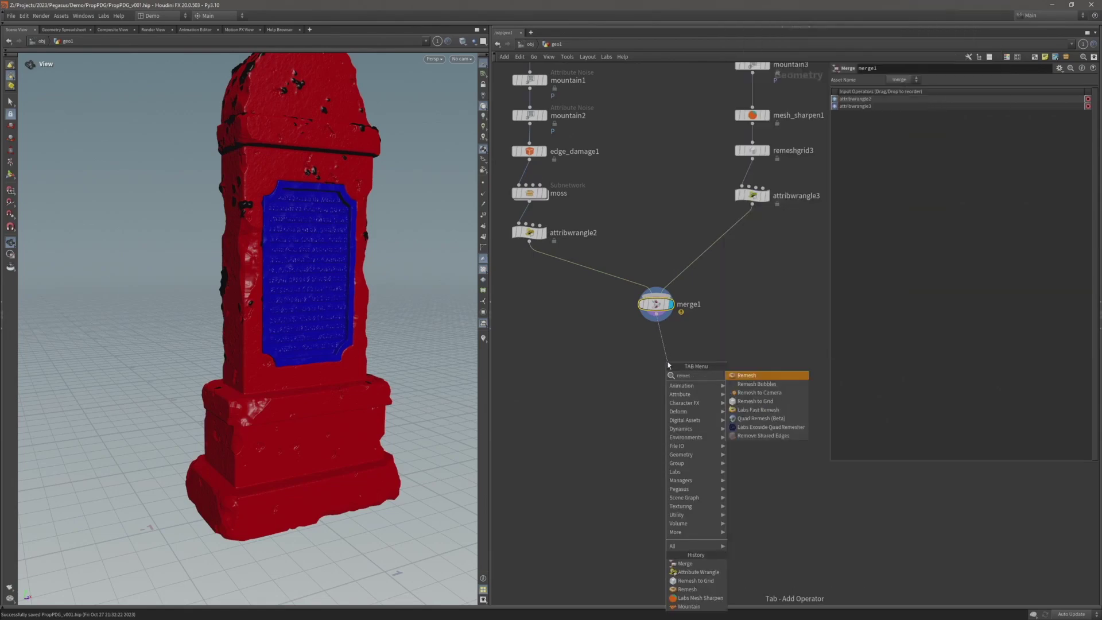
key("Down")
key("Down")
key("Down")
key("Return")
key("Return")
left_click_drag(668, 363, 658, 357)
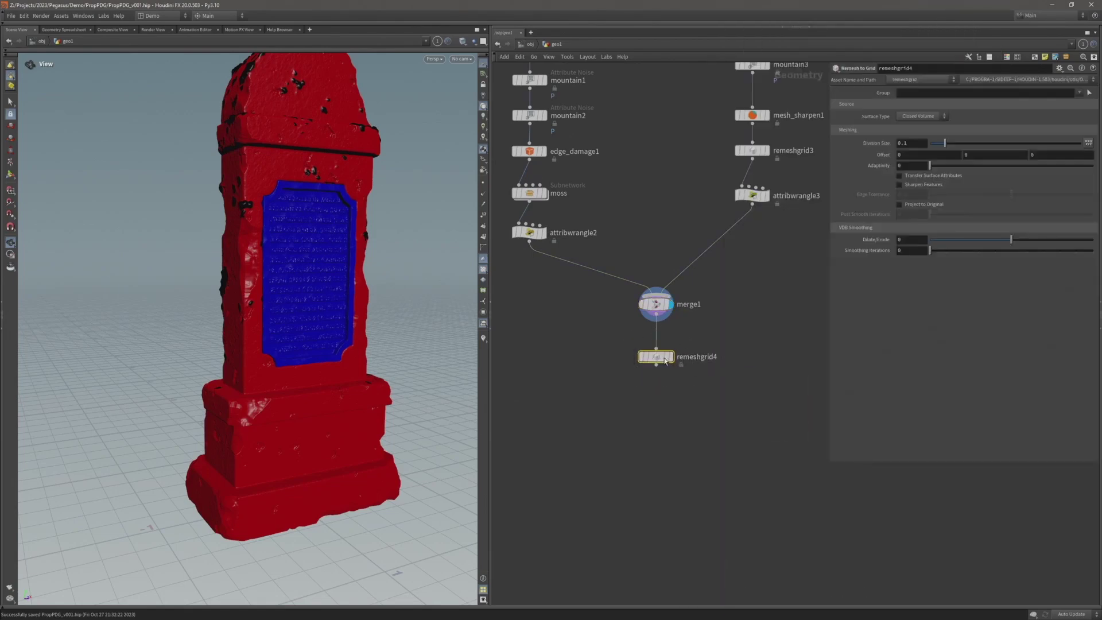
left_click(675, 338)
middle_click_drag(688, 315, 688, 363)
middle_click_drag(643, 261, 654, 368)
Step: Copy remeshgrid1's Division Size and paste it into remeshgrid4 as a relative reference, ch("../remeshgrid1/divisionsize")
middle_click_drag(640, 204, 645, 291)
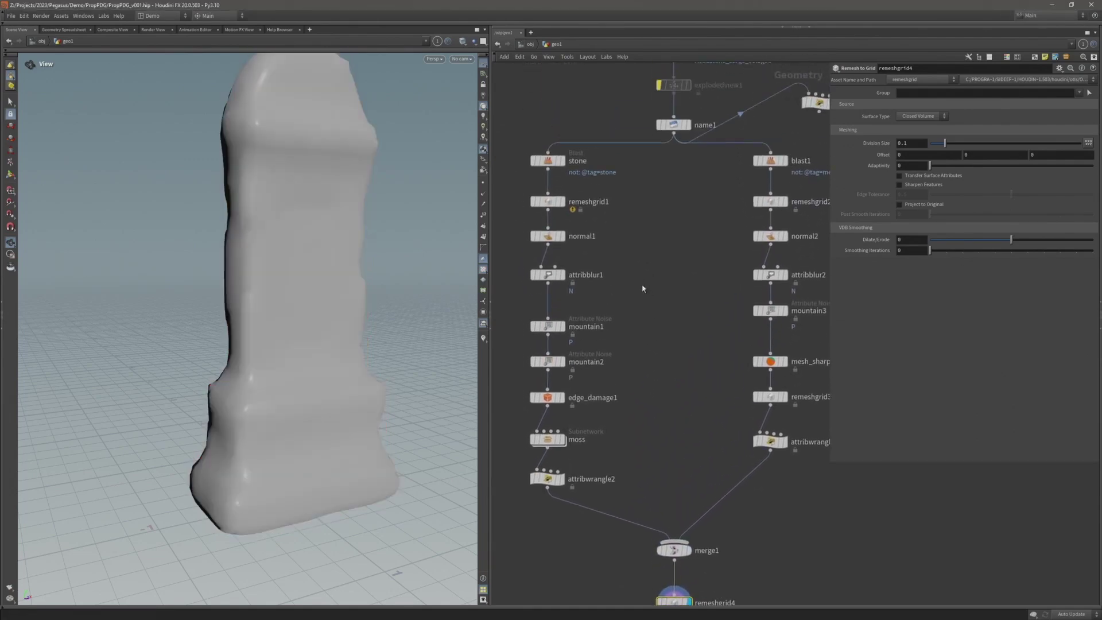
left_click(546, 202)
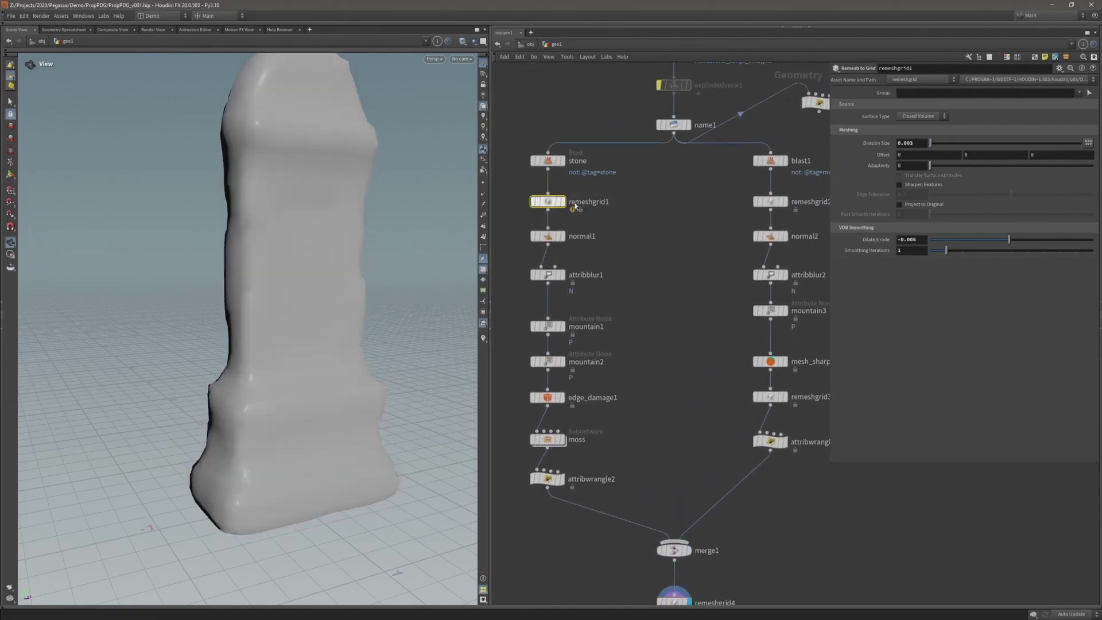
right_click(864, 142)
left_click(899, 206)
middle_click_drag(663, 352, 653, 134)
left_click_drag(582, 369, 765, 420)
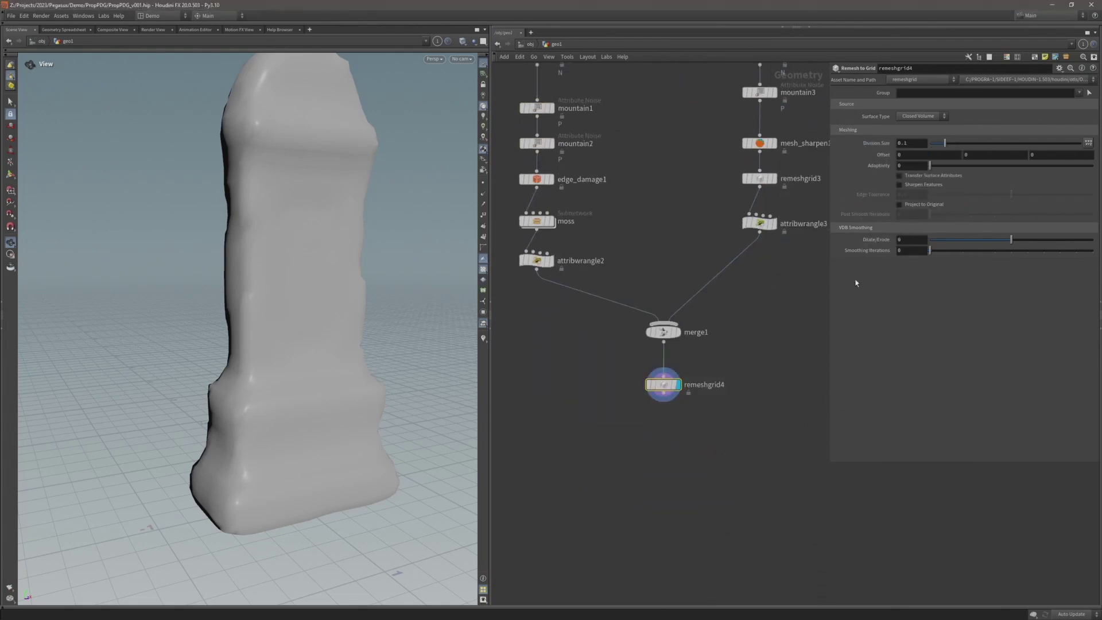
right_click(912, 142)
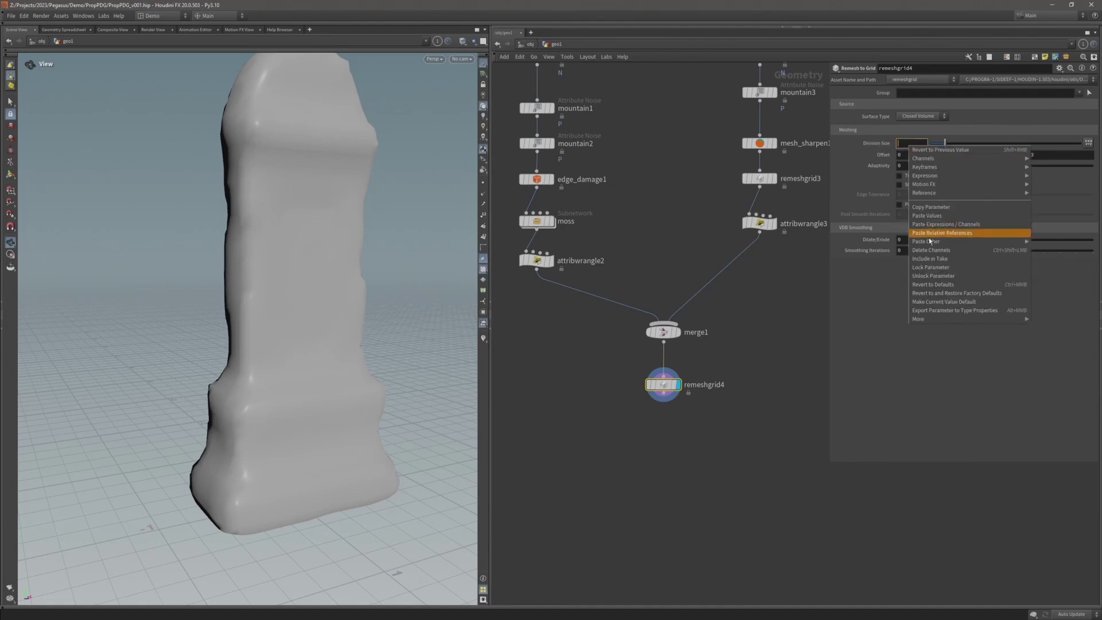
left_click(936, 234)
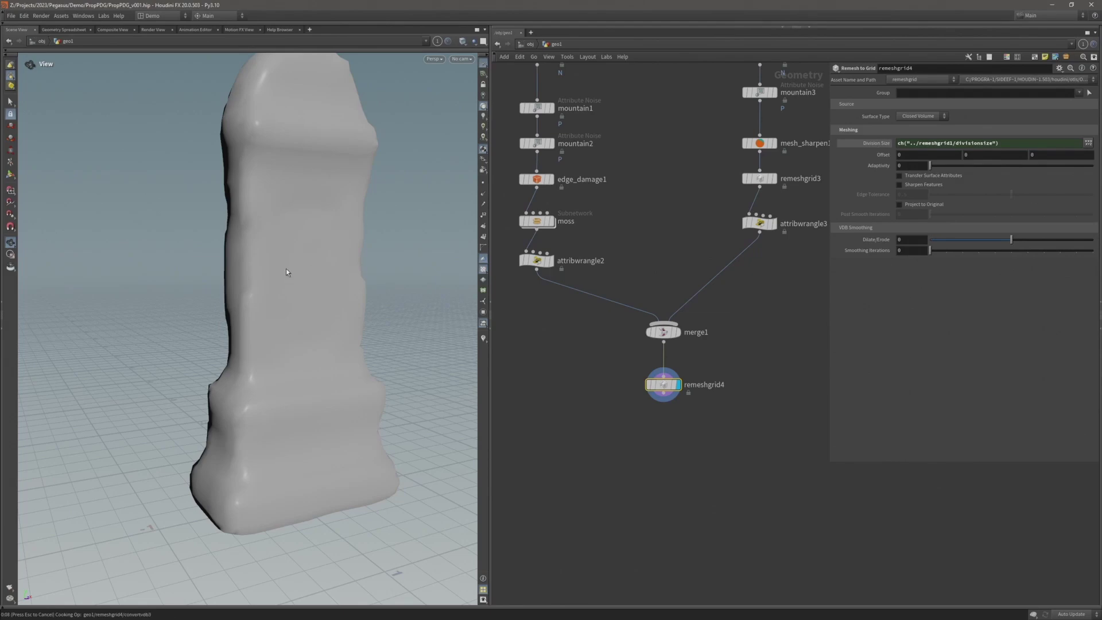
Step: Inspect the plaque lettering, comparing merge1's coloured mesh with the remeshed headstone
left_click_drag(287, 269, 308, 153)
scroll(308, 152, "up", 3)
middle_click_drag(308, 153, 322, 204)
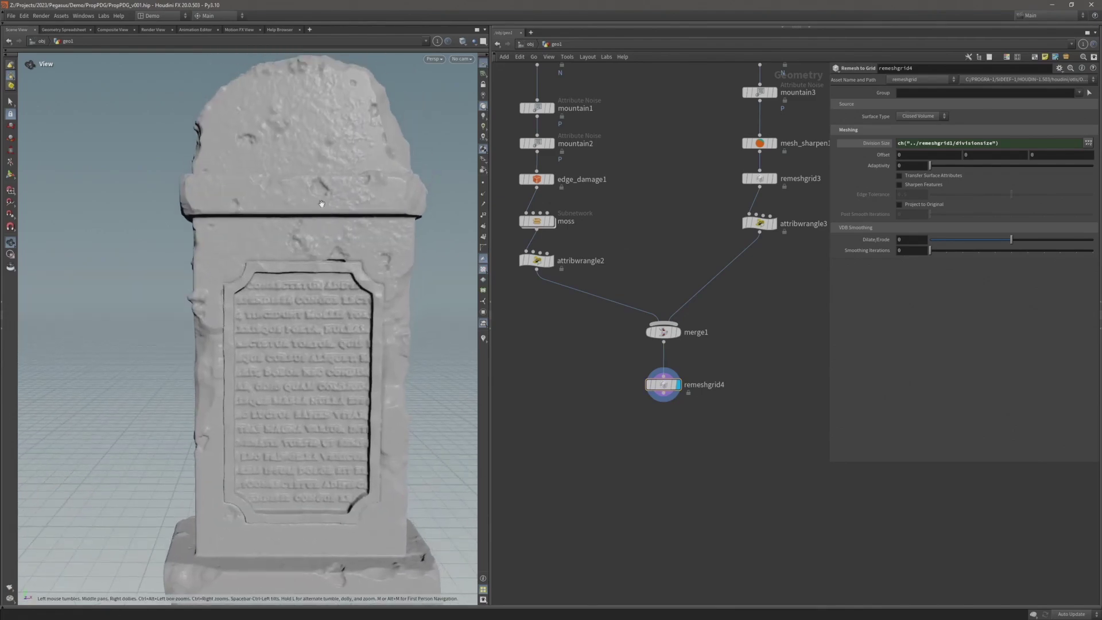
left_click_drag(322, 204, 320, 211)
scroll(324, 221, "up", 3)
mouse_move(680, 337)
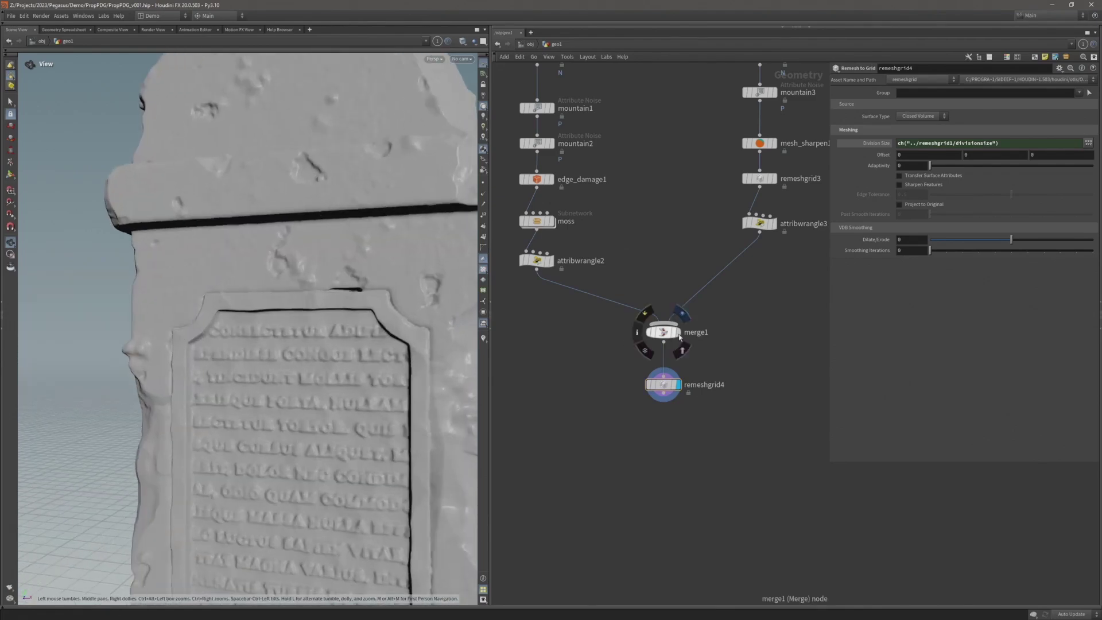
left_click(682, 314)
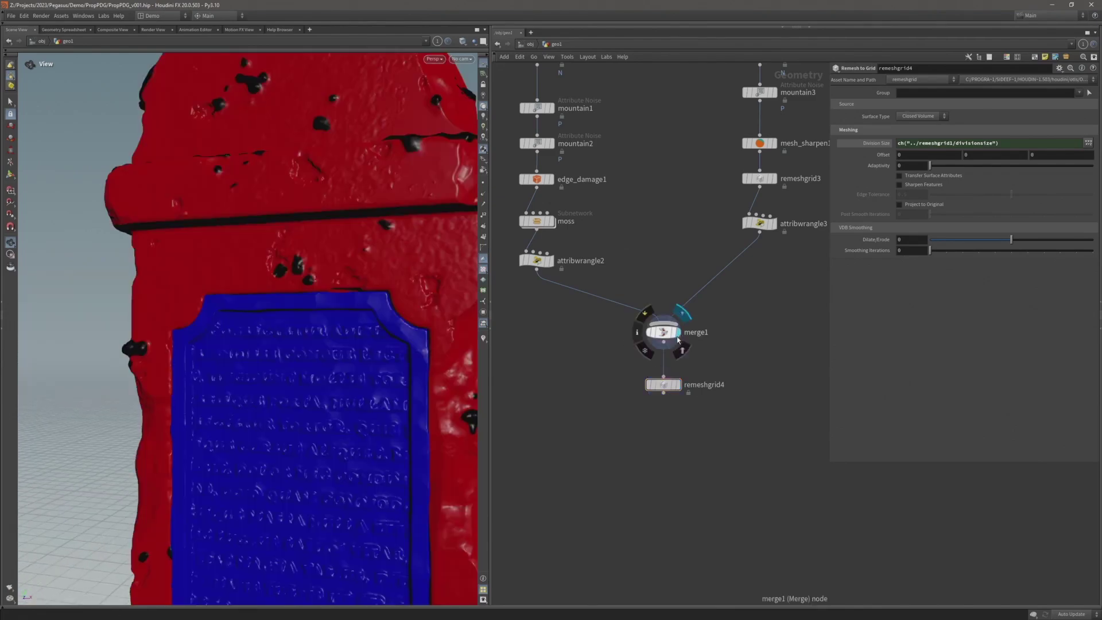
left_click(681, 388)
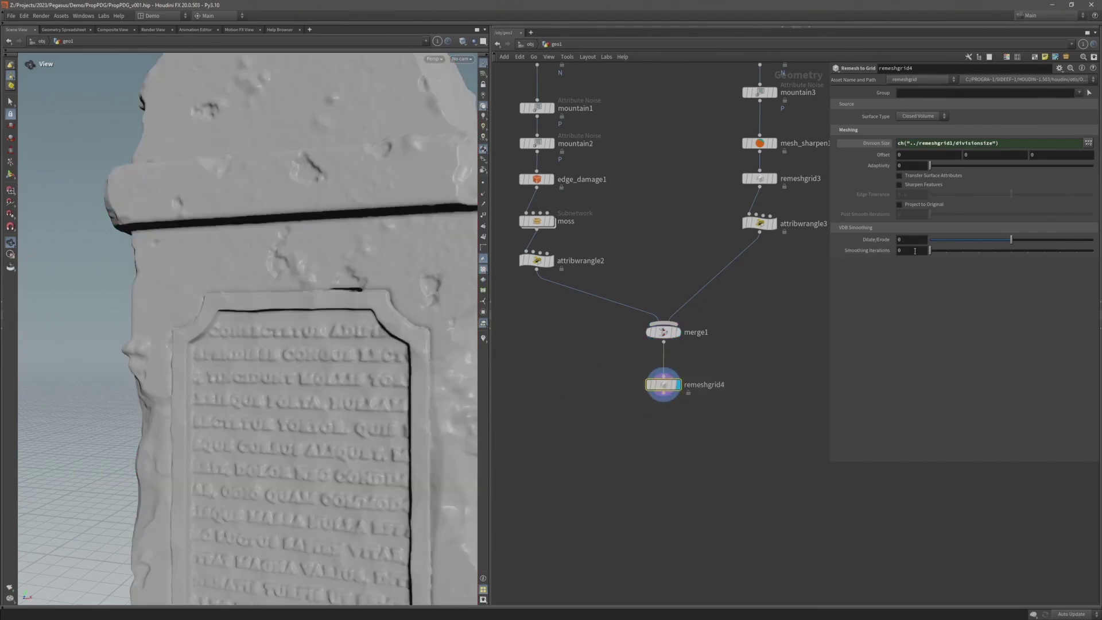
Step: Turn on Transfer Surface Attributes on remeshgrid4, save, and view the coloured remesh
key("ctrl+s")
left_click(900, 176)
key("ctrl+s")
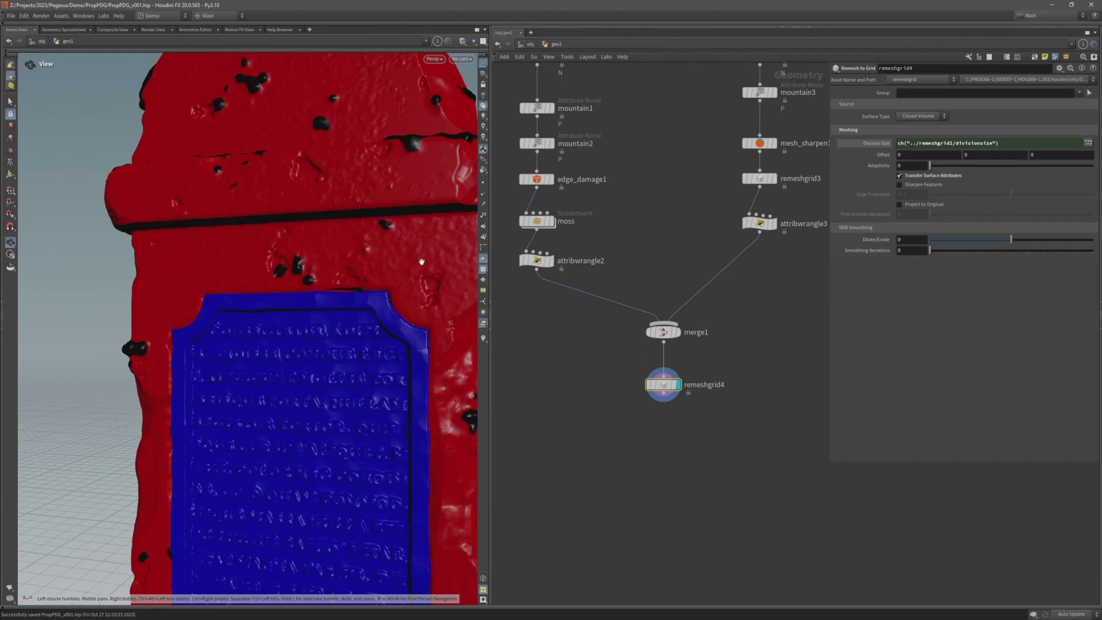
left_click_drag(421, 262, 440, 261)
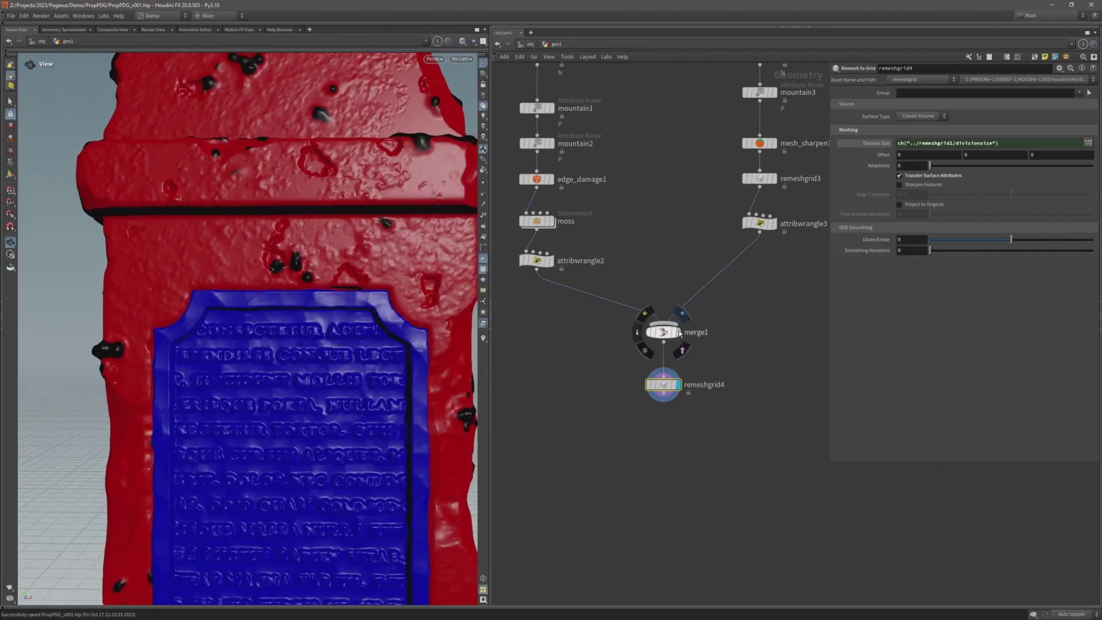
mouse_move(679, 385)
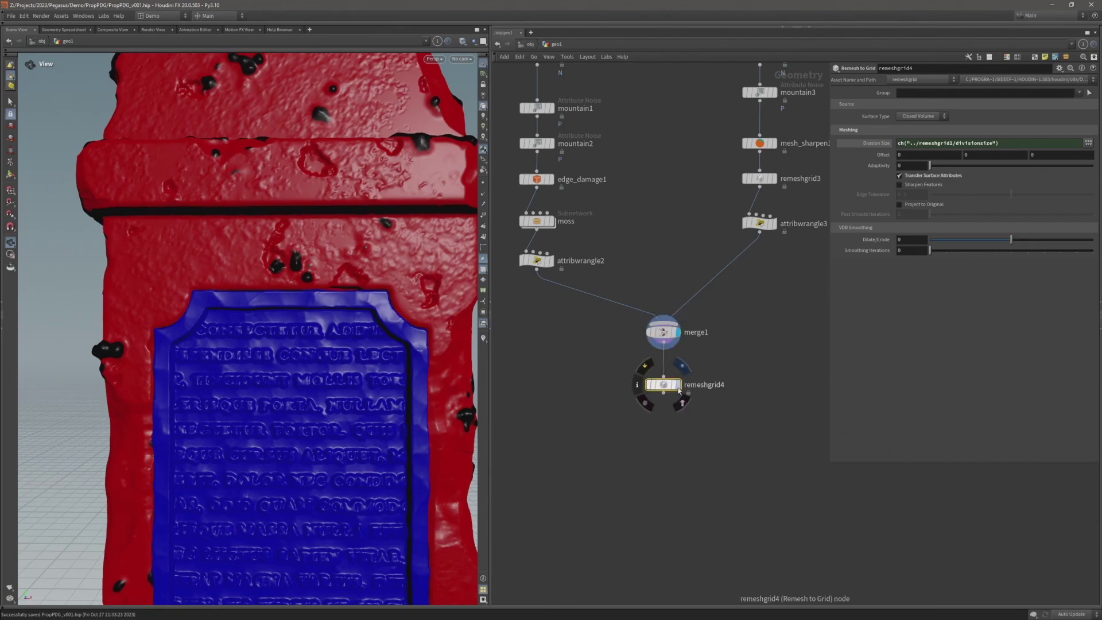
scroll(345, 195, "up", 3)
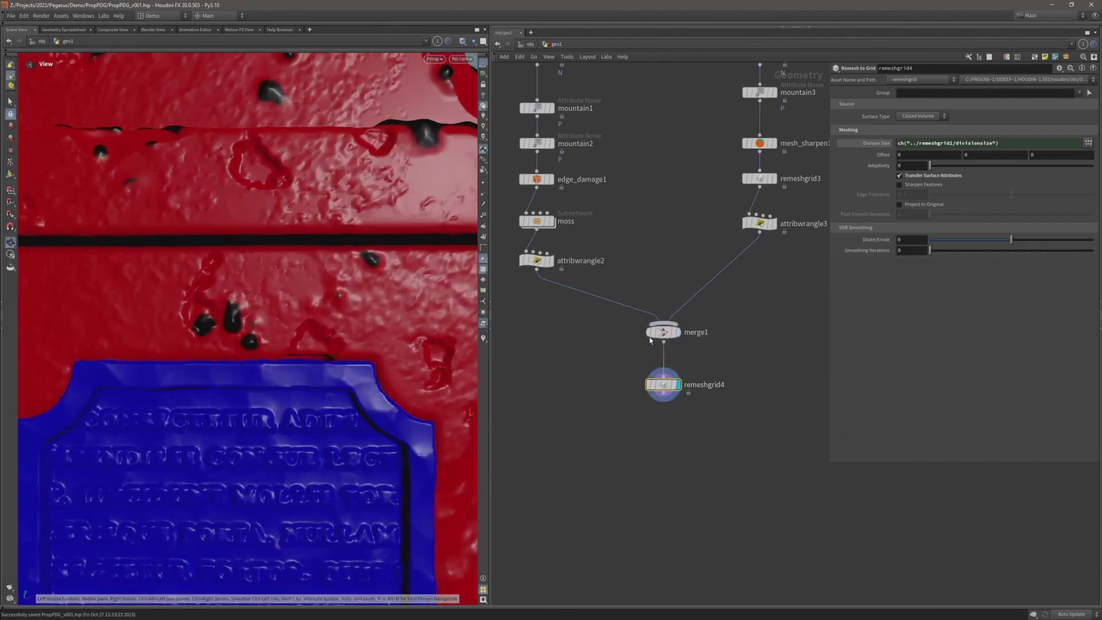
left_click(679, 385)
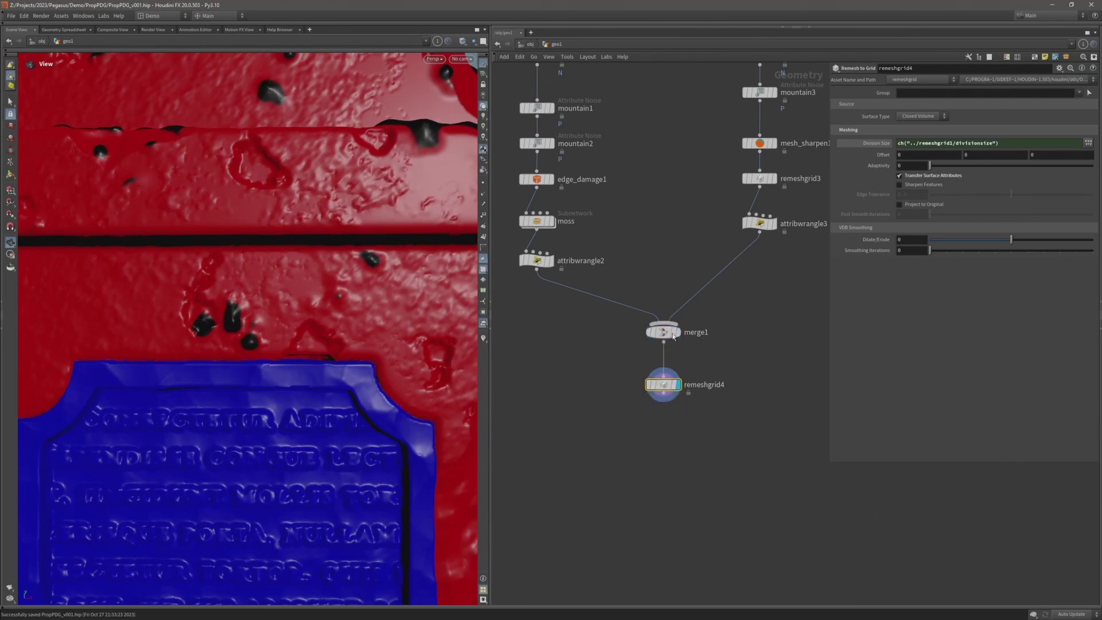
Step: Append *0.75 to remeshgrid4's Division Size expression, giving 0.00225, and save
mouse_move(668, 389)
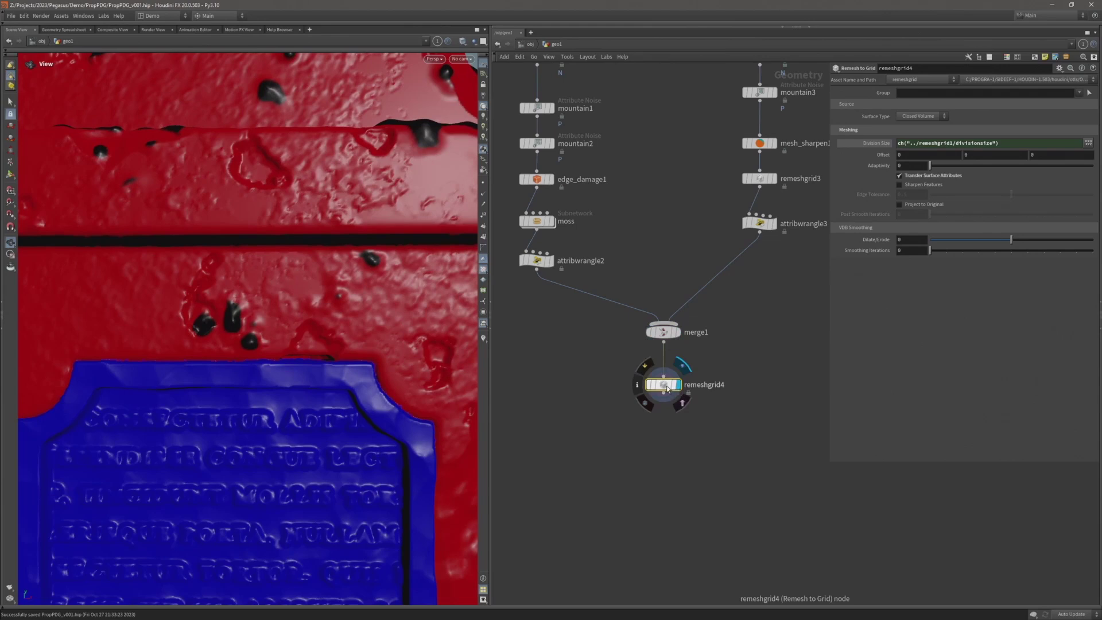
left_click(862, 145)
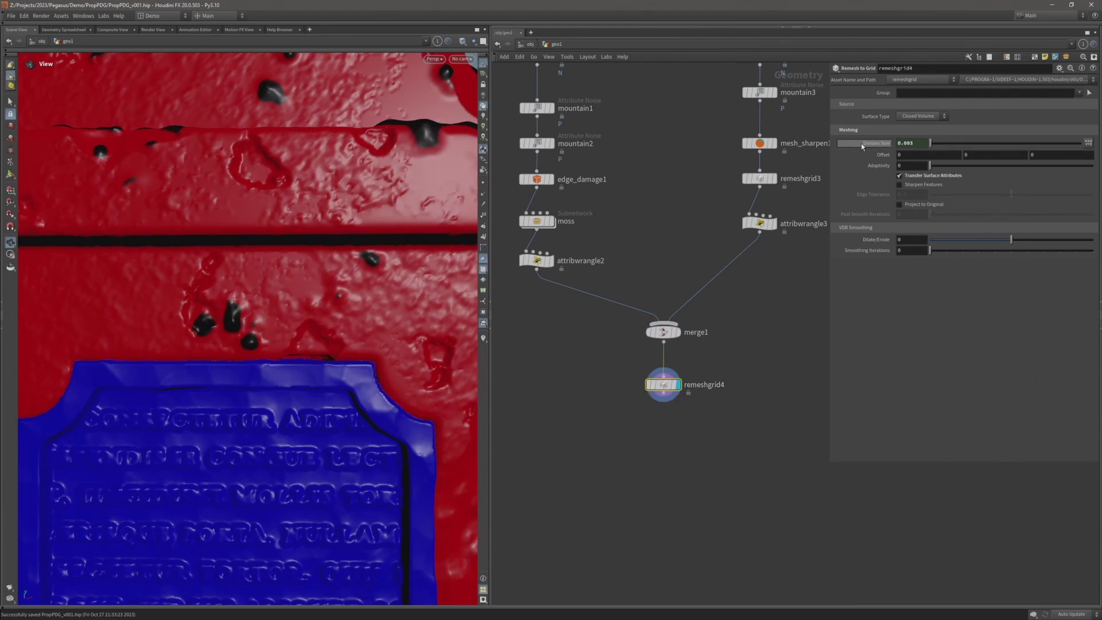
left_click(858, 146)
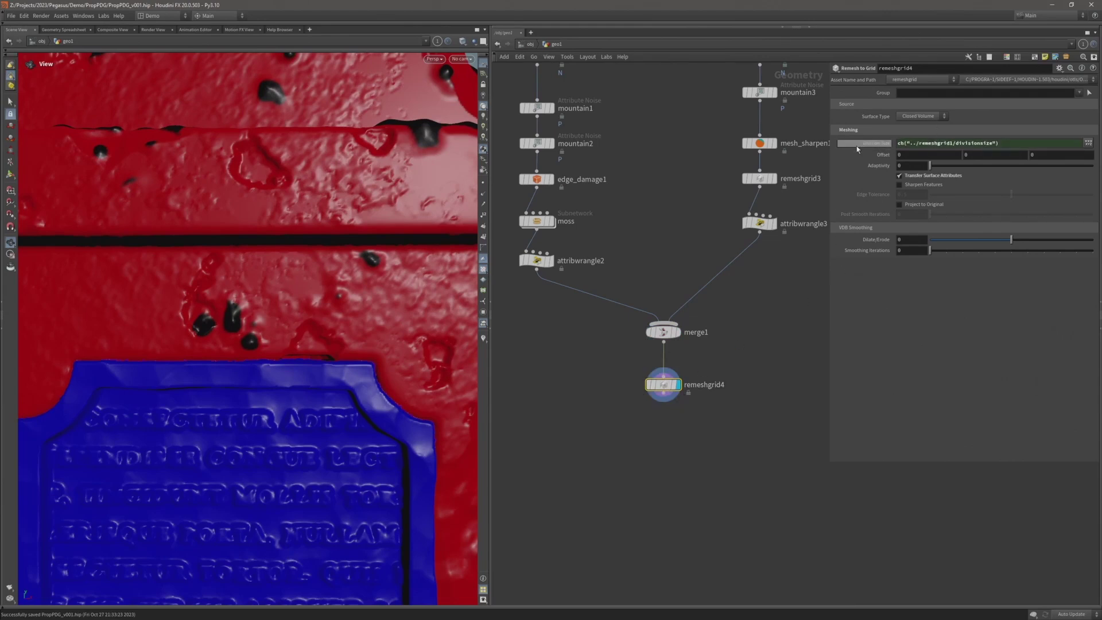
left_click(1007, 143)
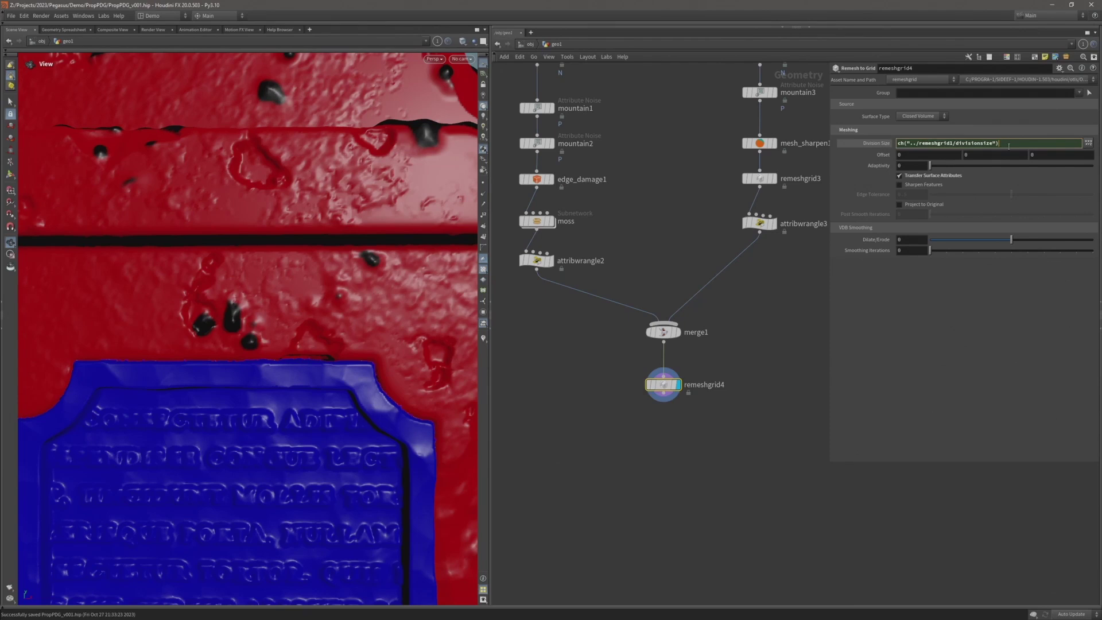
type("*0.75")
key("Return")
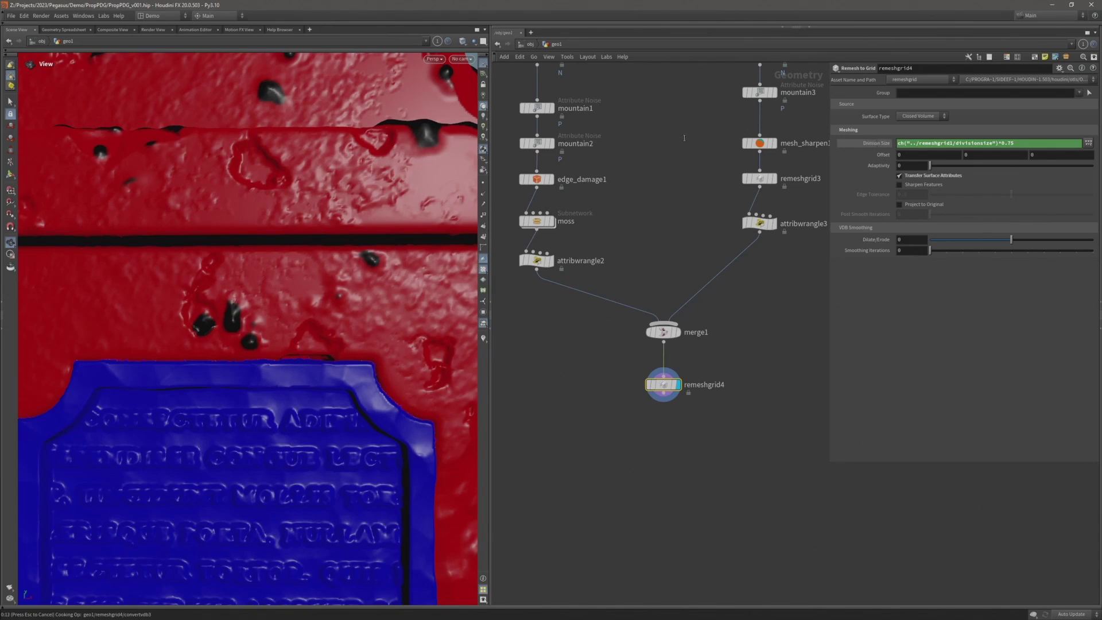
key("ctrl+s")
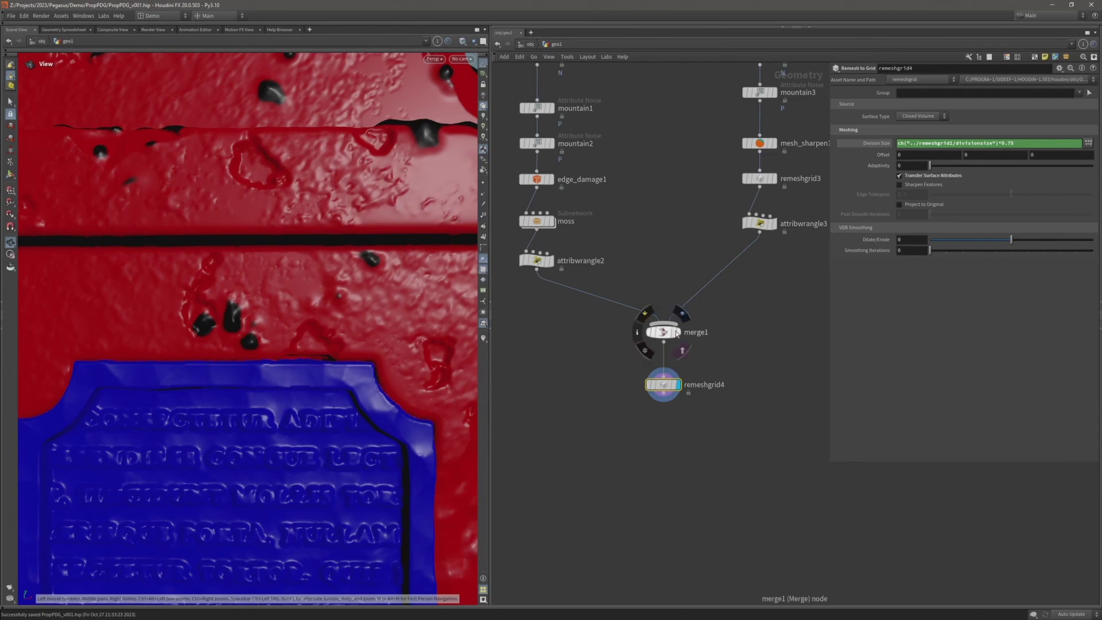
Step: Display merge1 for comparison with the finer remesh and save the scene
left_click(683, 313)
key("ctrl+s")
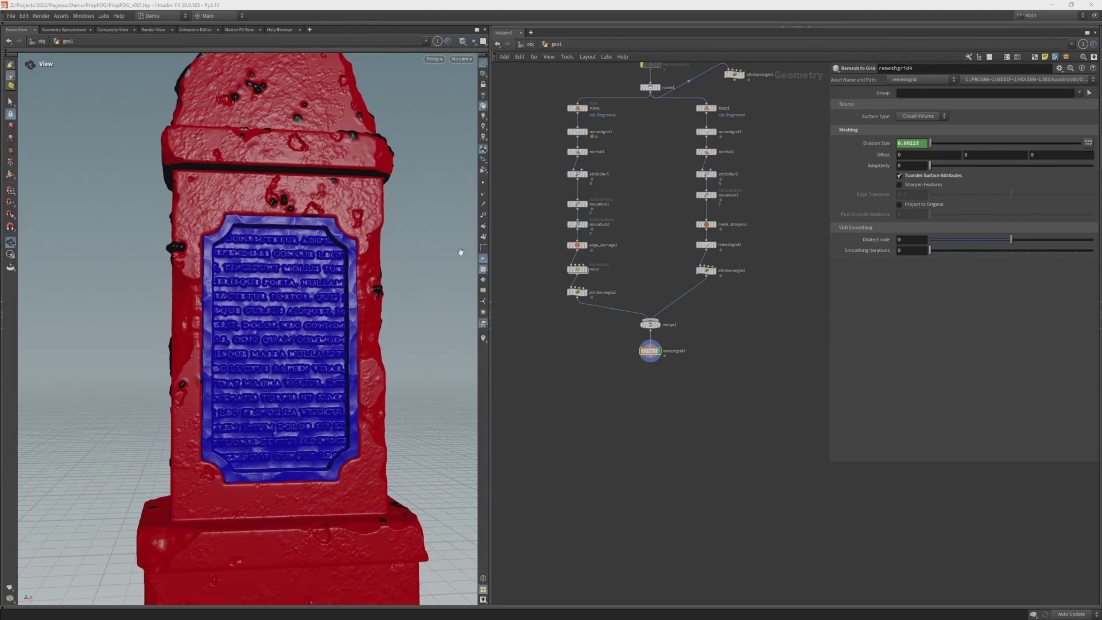
left_click_drag(298, 195, 326, 172)
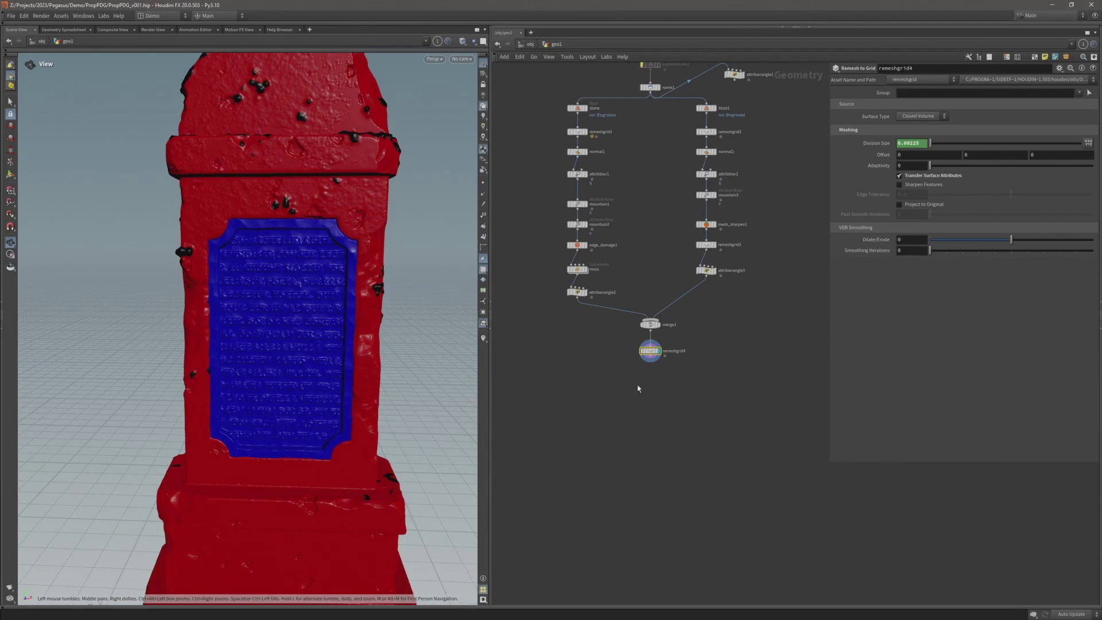
Step: Add a PolyReduce node (polyreduce1) under remeshgrid4 and select it
scroll(647, 386, "up", 3)
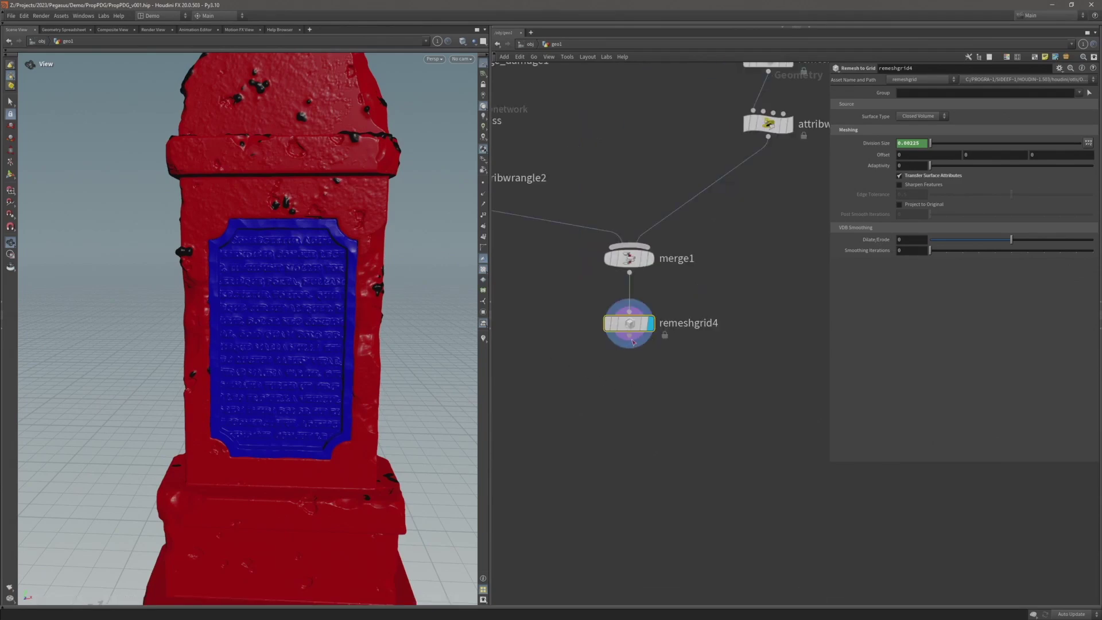
left_click(633, 342)
key("Tab")
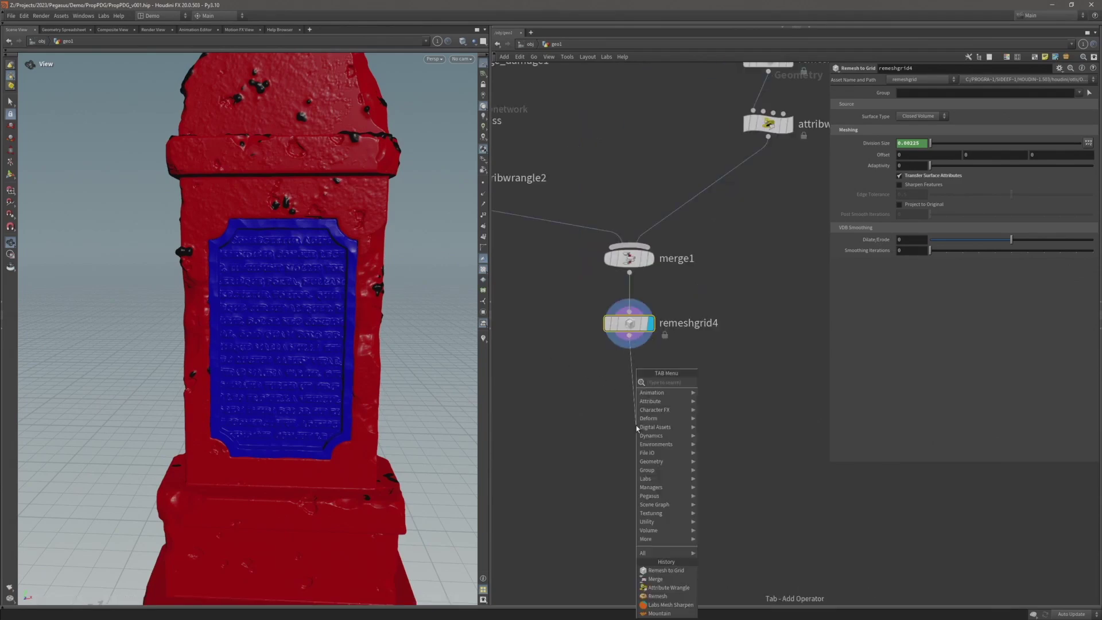
type("polyr")
key("Return")
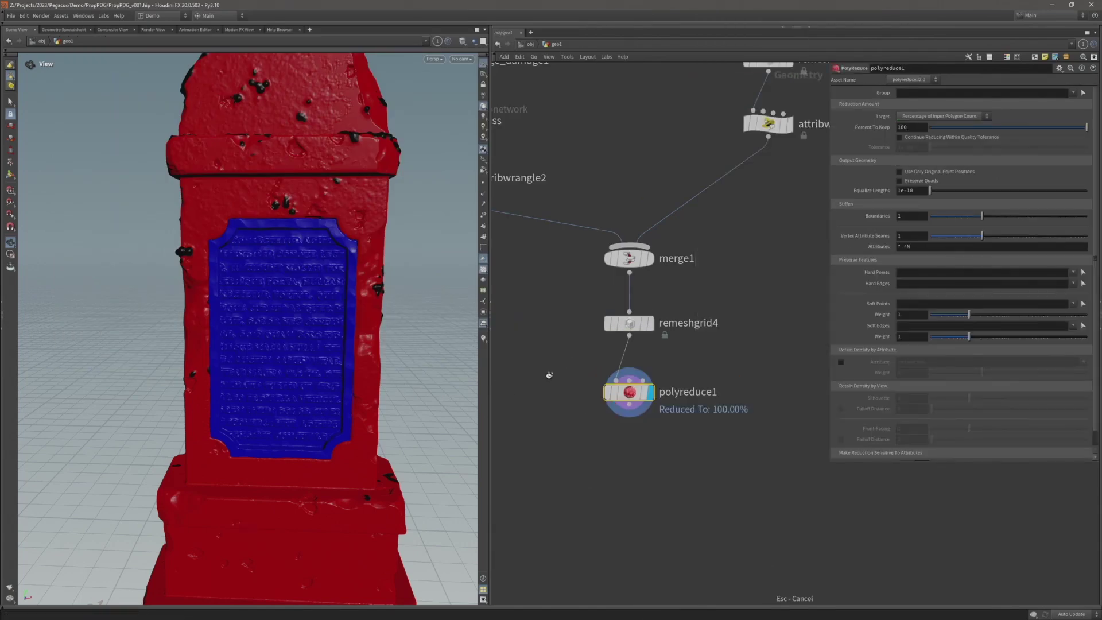
left_click_drag(570, 367, 694, 419)
Step: Show the wireframe over the shaded headstone and orbit to inspect the mesh density
left_click_drag(359, 295, 354, 231)
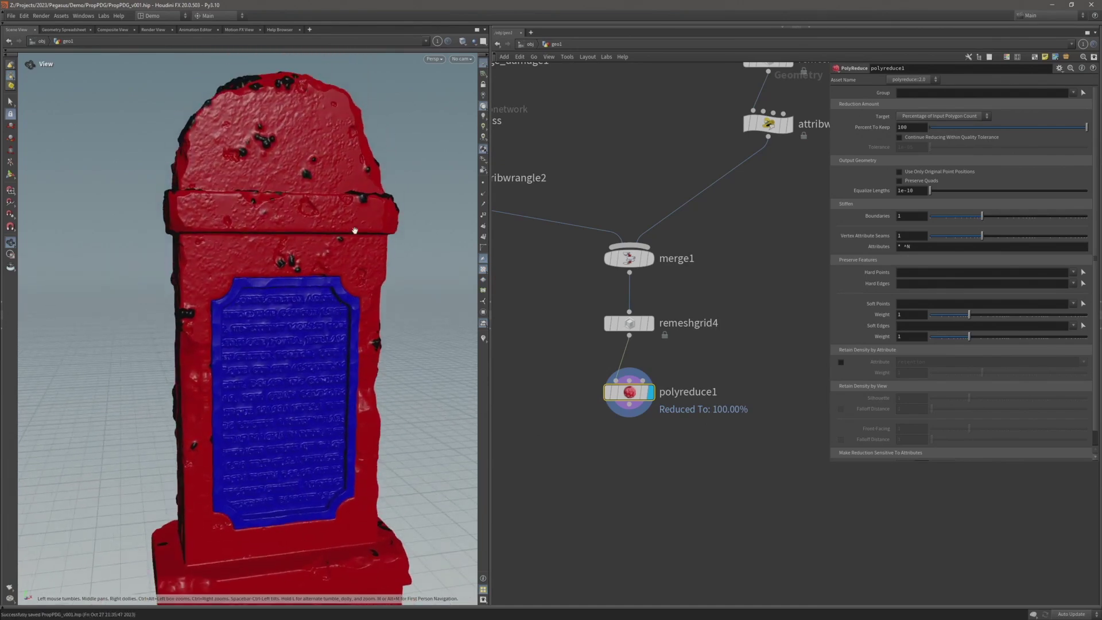
key("shift+w")
scroll(320, 164, "up", 5)
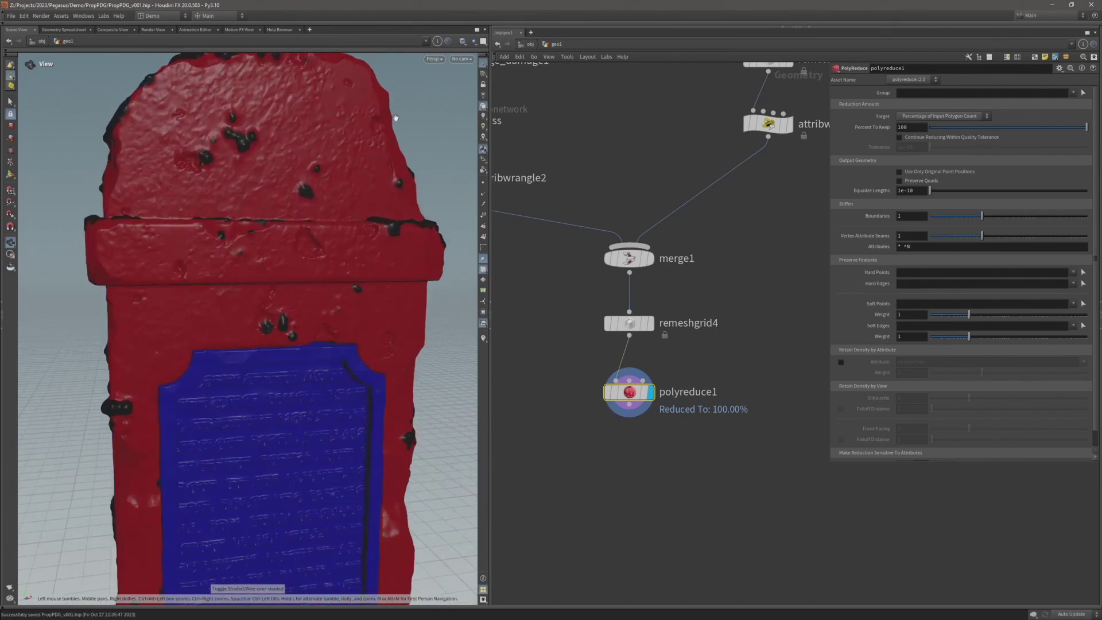
middle_click_drag(331, 116, 315, 165)
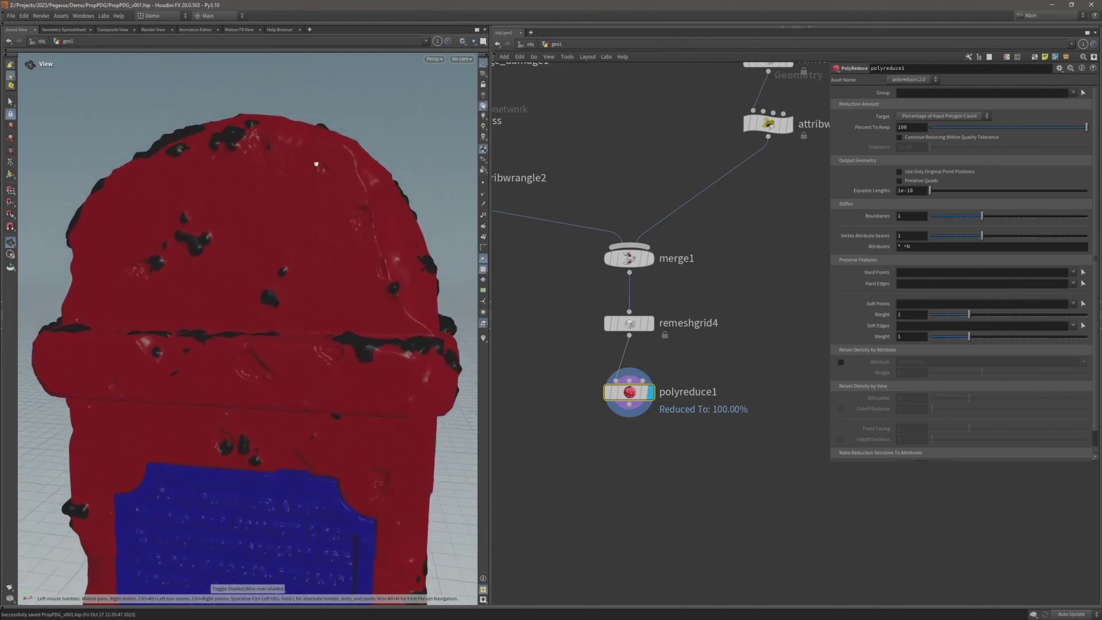
left_click_drag(316, 165, 335, 150)
scroll(352, 162, "up", 4)
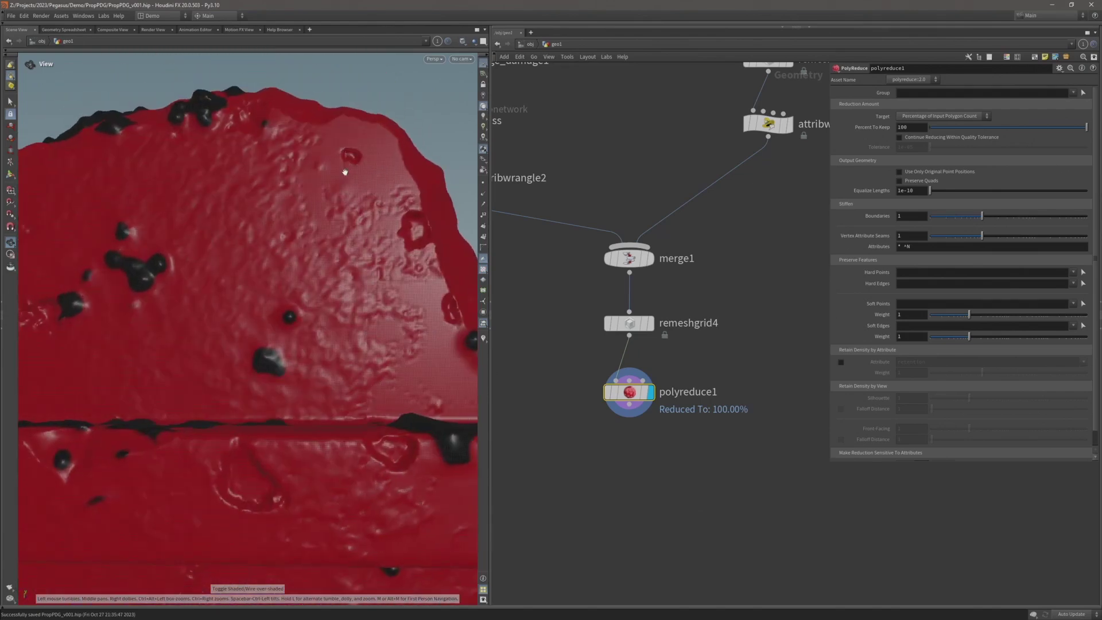
left_click_drag(362, 183, 358, 179)
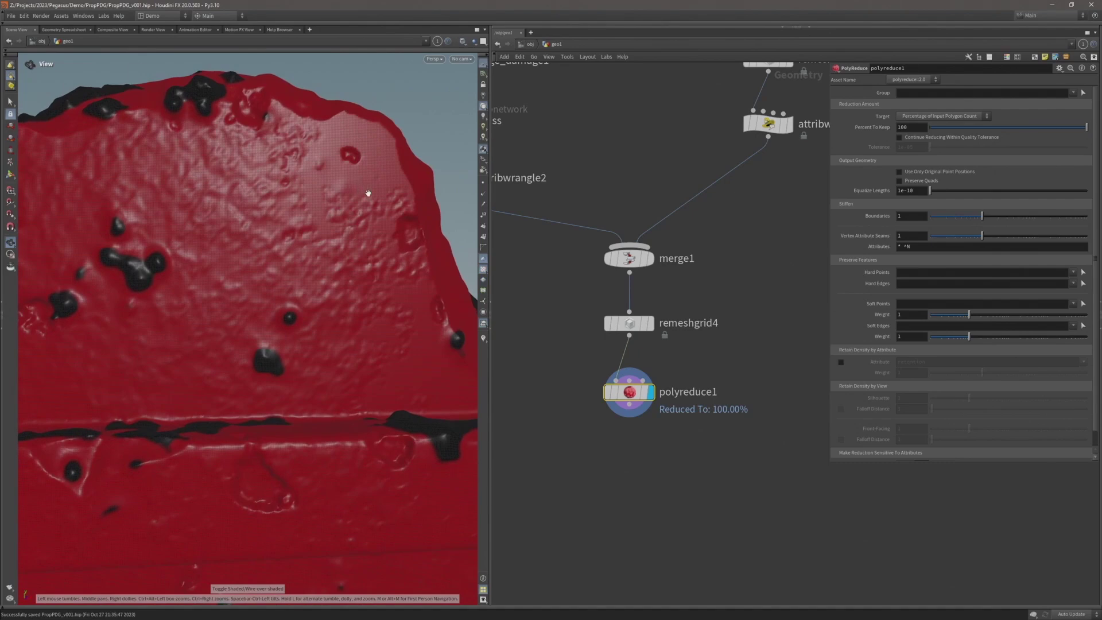
left_click_drag(368, 193, 369, 165)
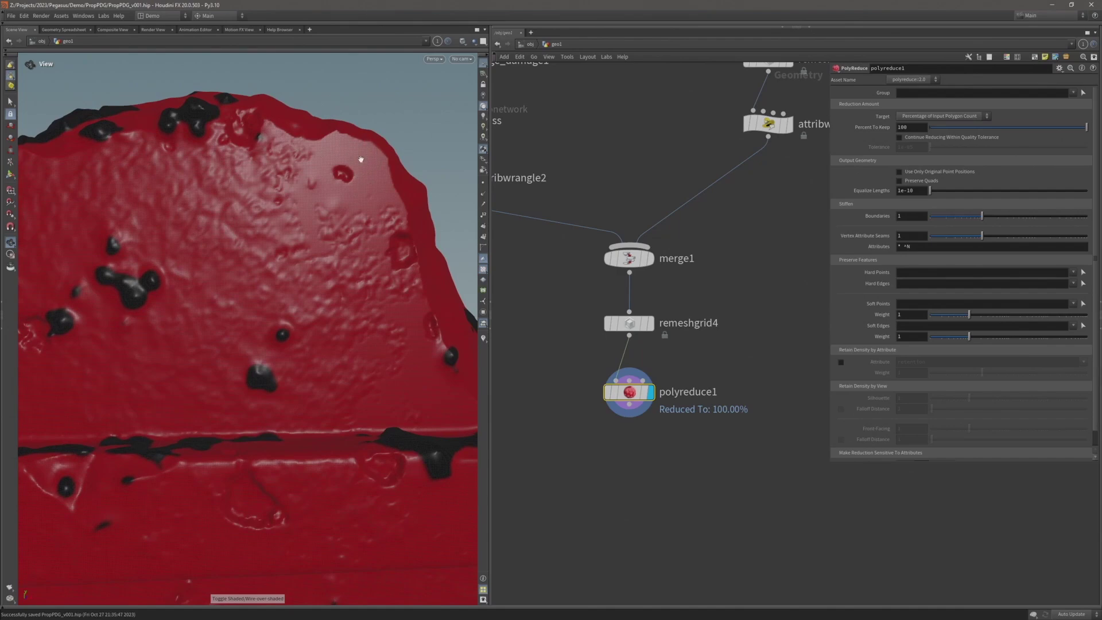
mouse_move(329, 196)
left_mouse_down()
mouse_move(315, 178)
mouse_move(333, 142)
mouse_move(320, 178)
mouse_move(348, 193)
left_mouse_up()
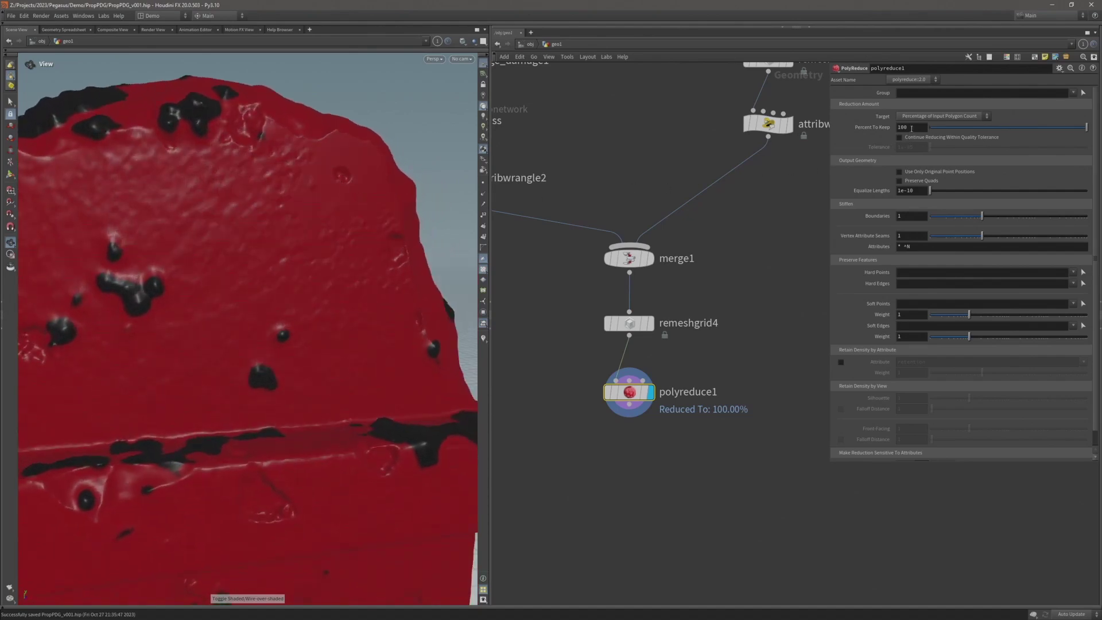
Step: Set polyreduce1's Percent To Keep to 50, save, and turn the wireframe overlay off
double_click(912, 129)
type("50")
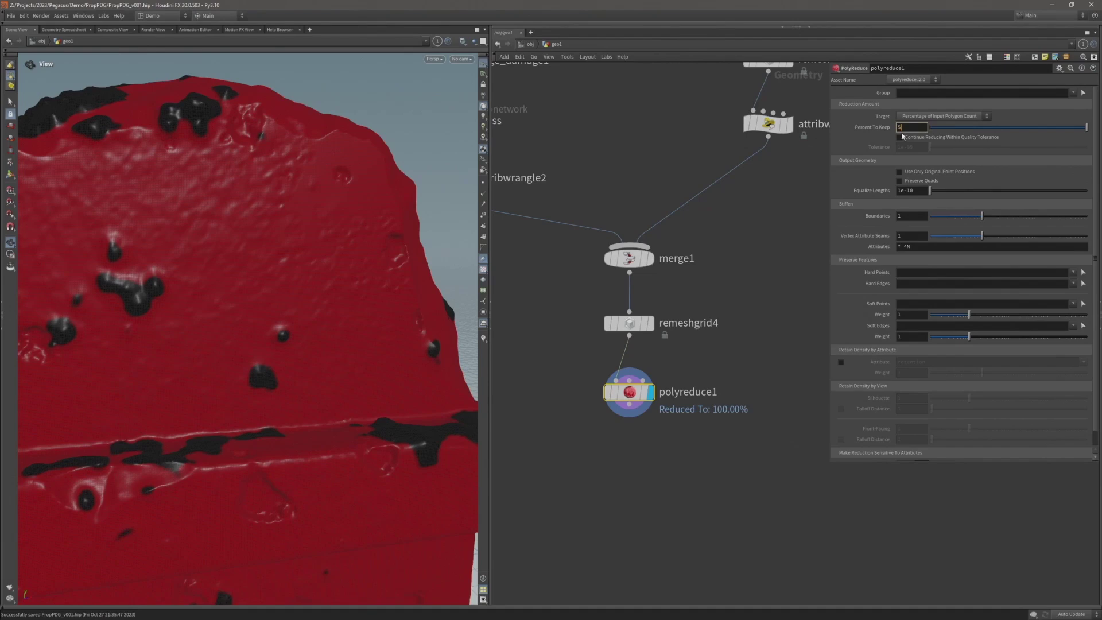
key("Return")
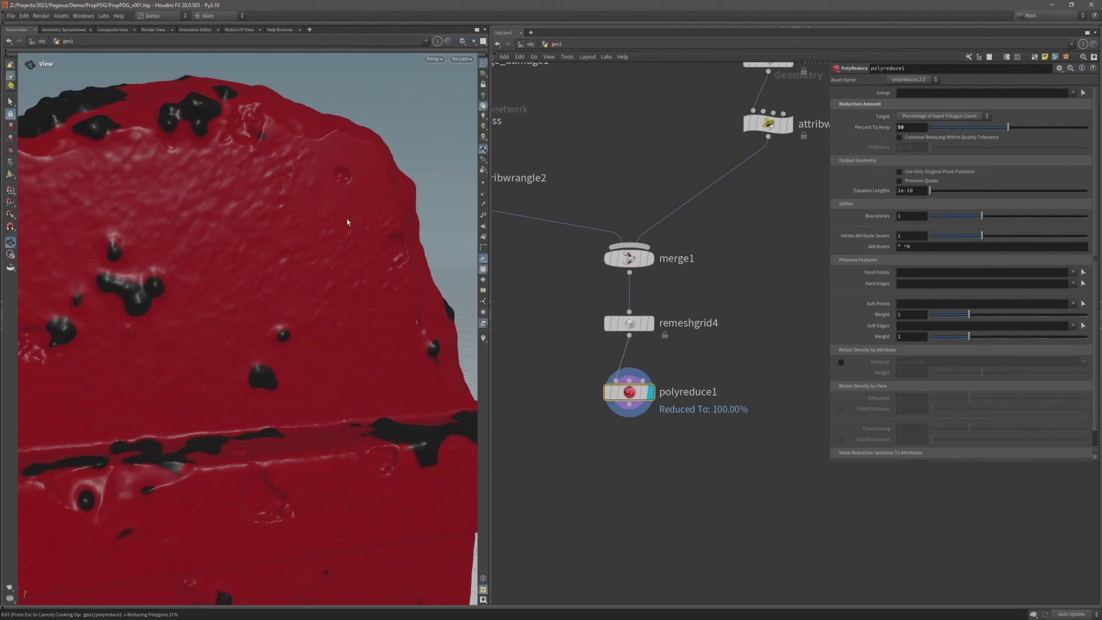
key("ctrl+s")
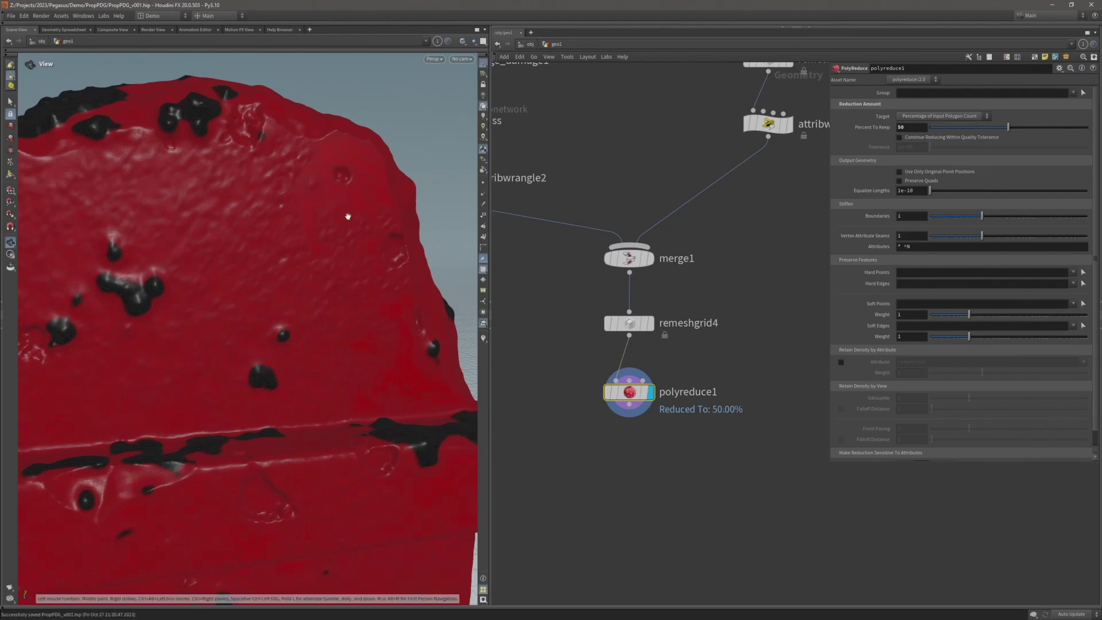
key("shift+w")
mouse_move(335, 207)
left_mouse_down()
mouse_move(290, 212)
mouse_move(322, 210)
left_mouse_up()
mouse_move(651, 326)
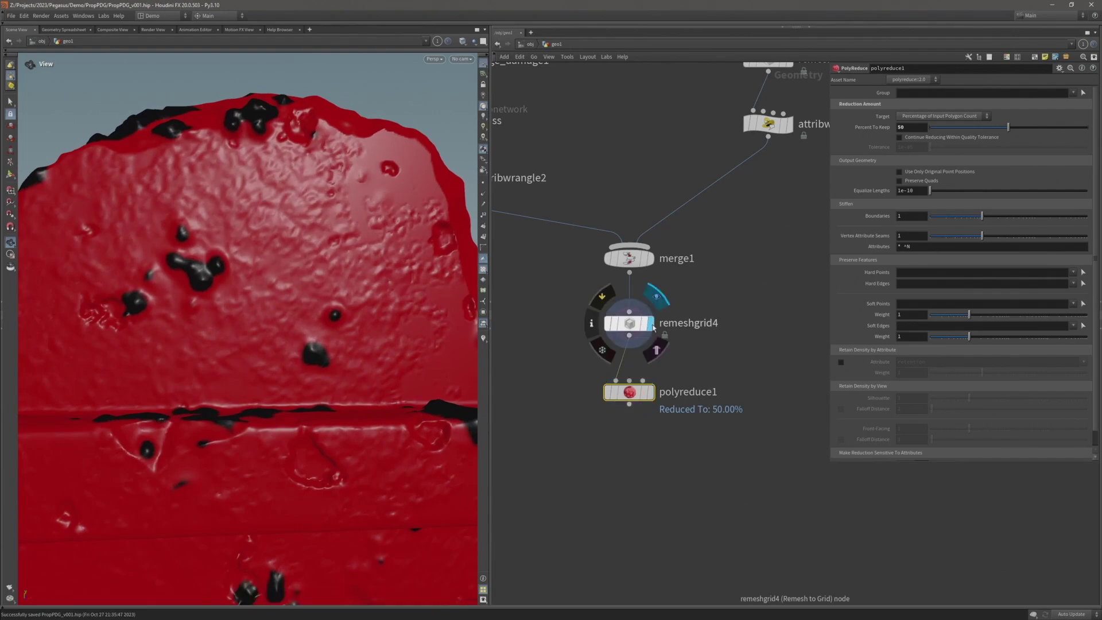
key("ctrl+s")
scroll(171, 294, "down", 5)
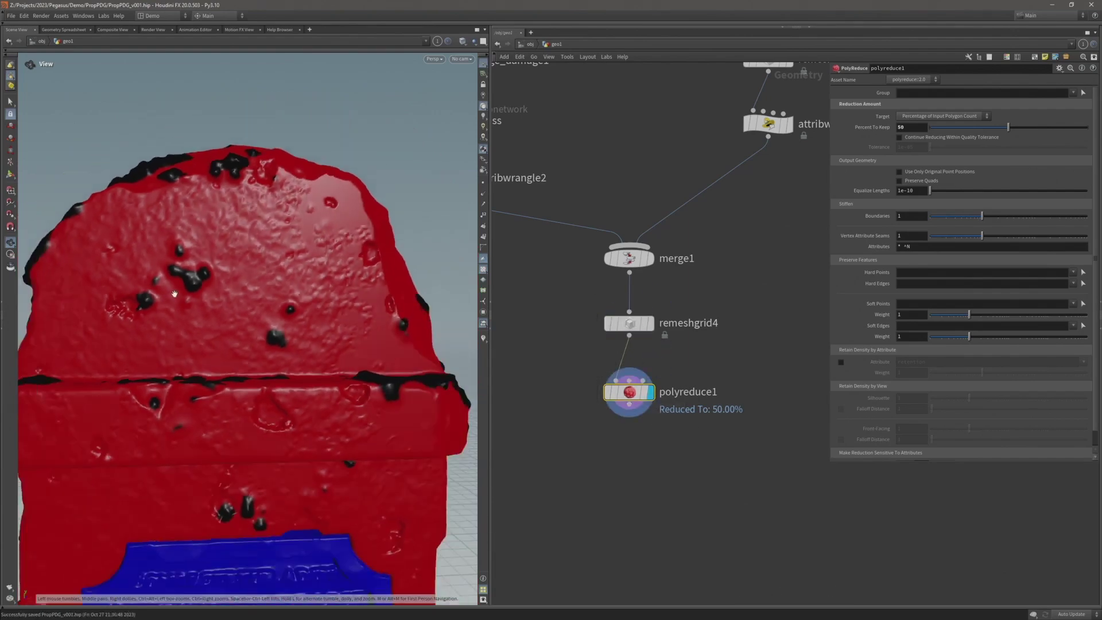
left_click_drag(173, 295, 314, 367)
scroll(314, 367, "down", 2)
middle_click_drag(314, 367, 332, 255)
key("shift+w")
key("shift+w")
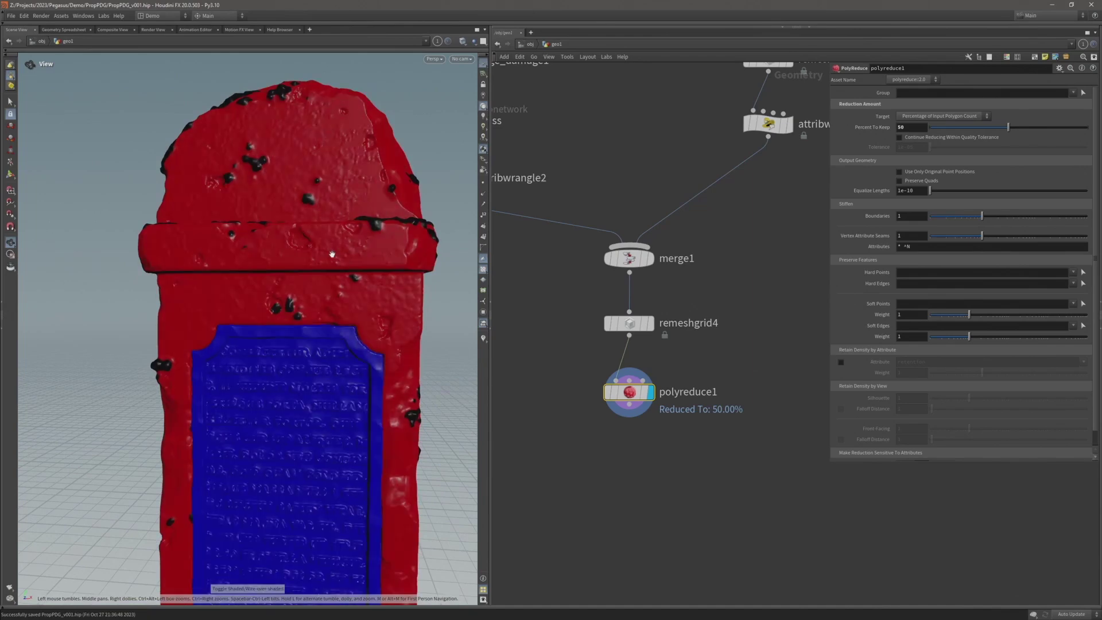
left_click_drag(332, 254, 445, 312)
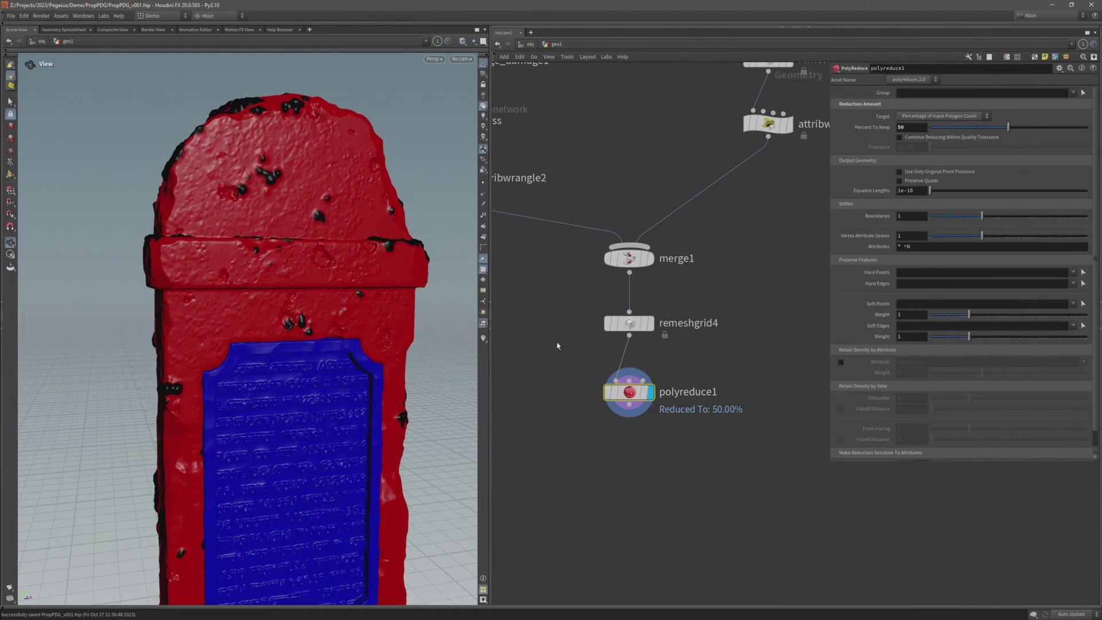
left_click_drag(562, 360, 650, 437)
middle_click_drag(327, 266, 309, 196)
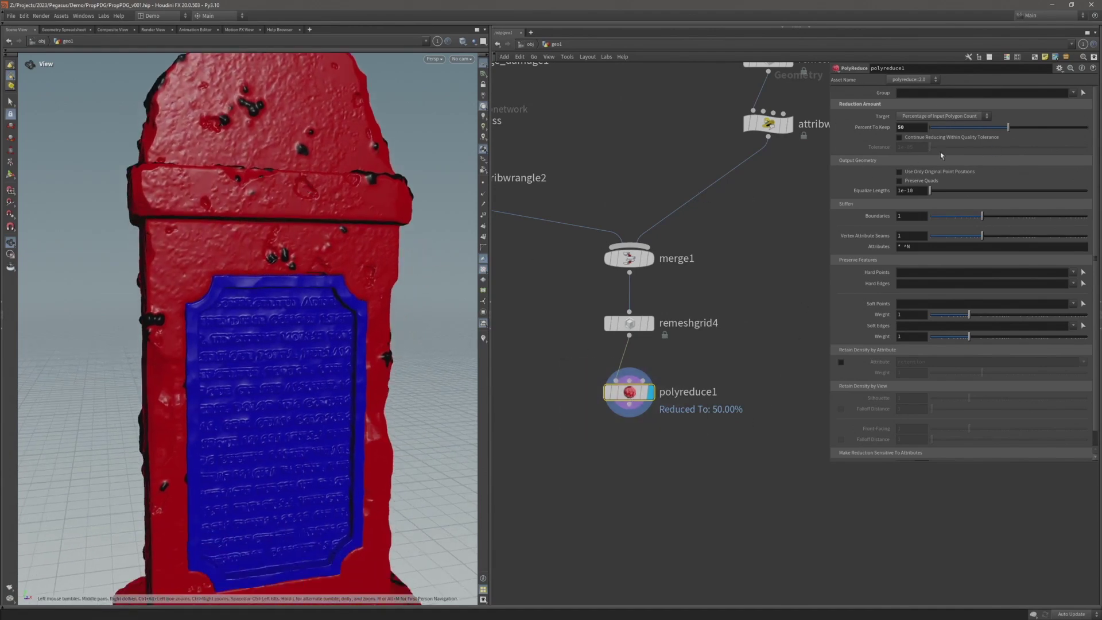
left_click_drag(293, 163, 317, 179)
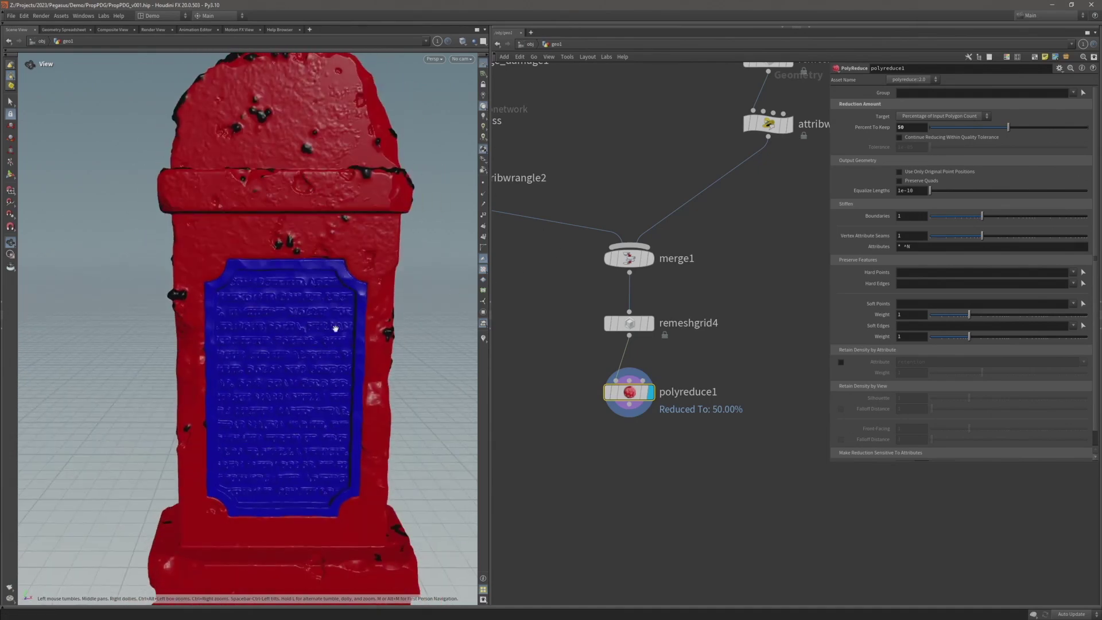
middle_click_drag(328, 337, 336, 282)
scroll(336, 283, "down", 2)
left_click_drag(327, 283, 349, 248)
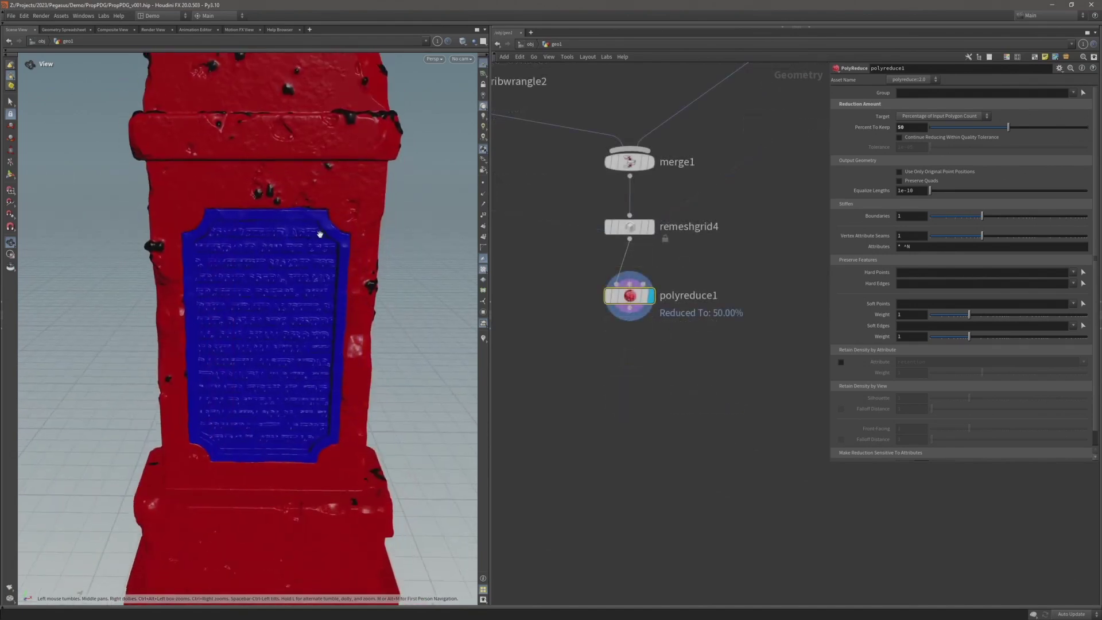
left_click_drag(320, 233, 297, 166)
middle_click_drag(265, 166, 307, 188)
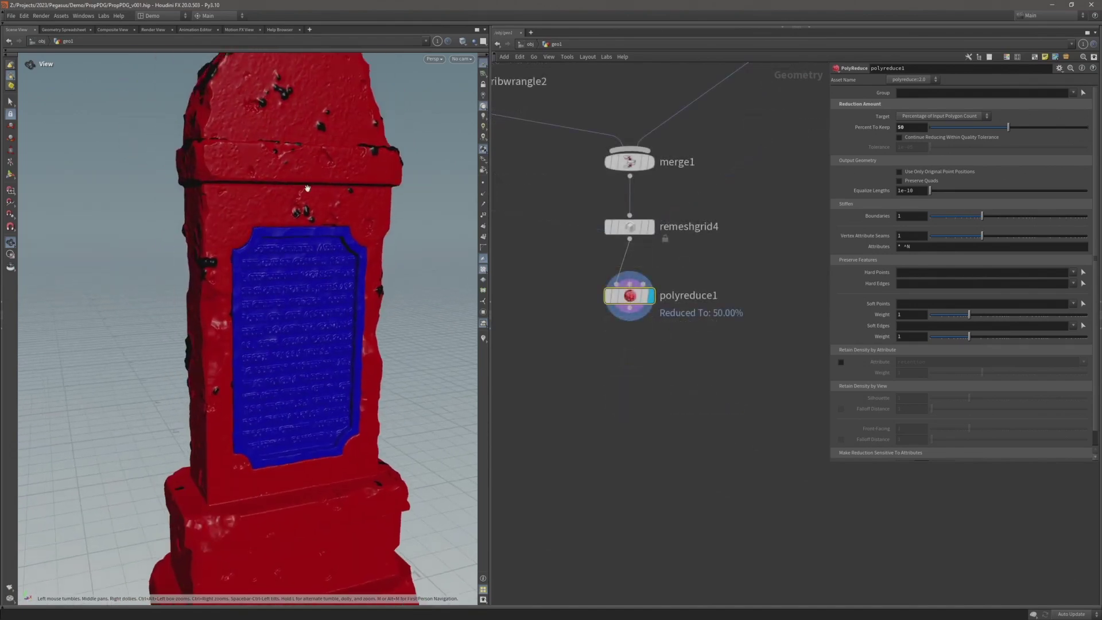
left_click_drag(327, 196, 352, 215)
left_click_drag(354, 143, 340, 237)
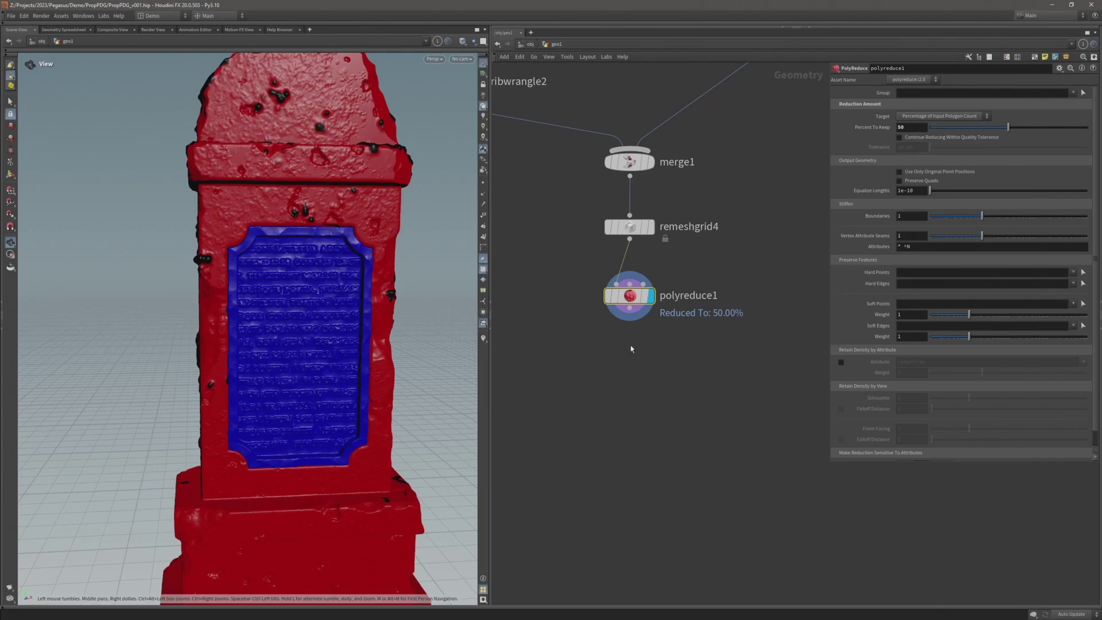
Step: Add a Labs Auto UV node (autouv1) and wire it in under polyreduce1
key("Tab")
type("a")
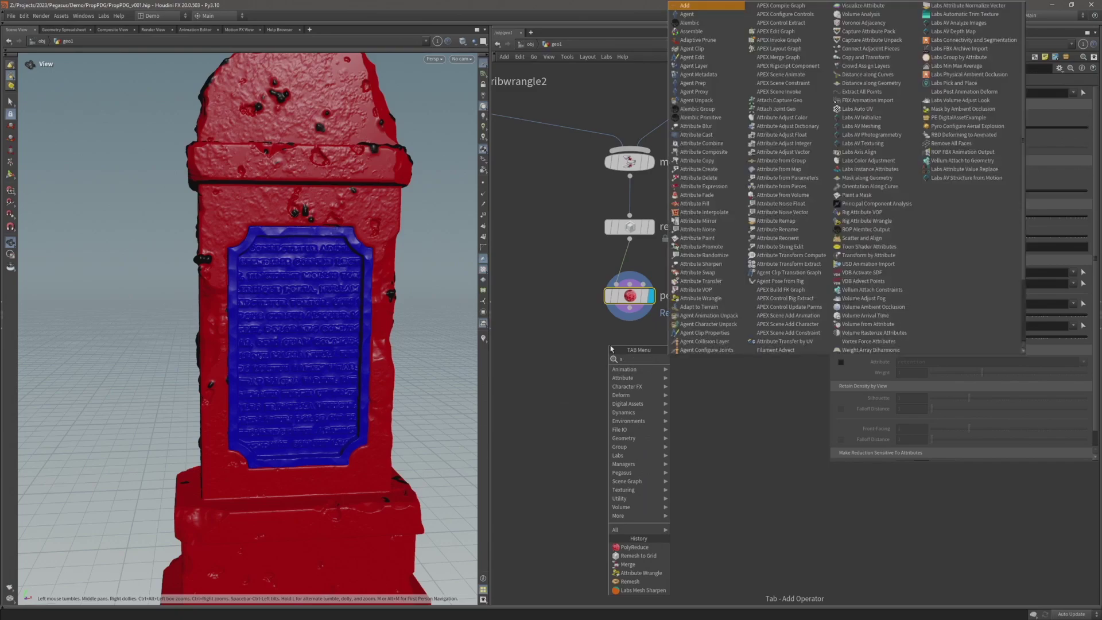
key("BackSpace")
type("labs auto")
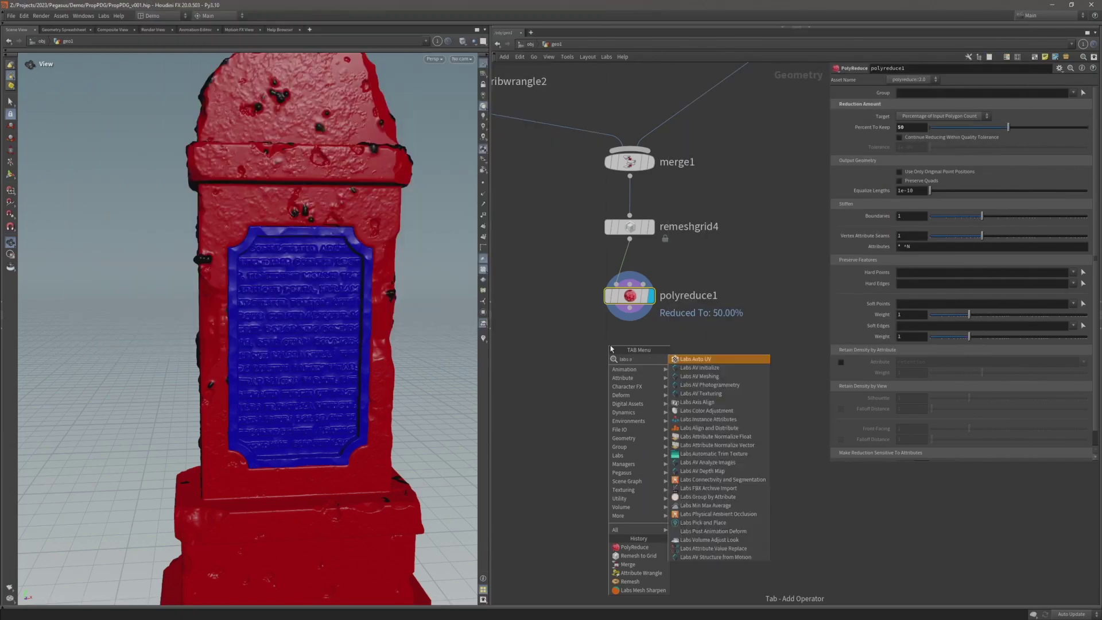
key("Return")
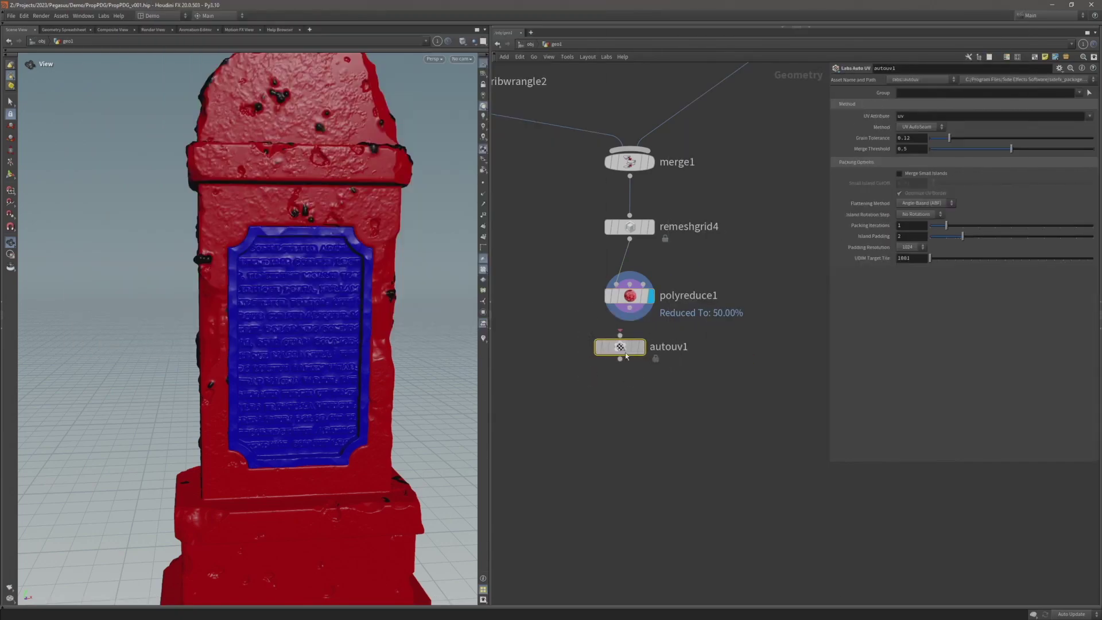
left_click(632, 319)
left_click_drag(642, 357, 631, 359)
mouse_move(631, 359)
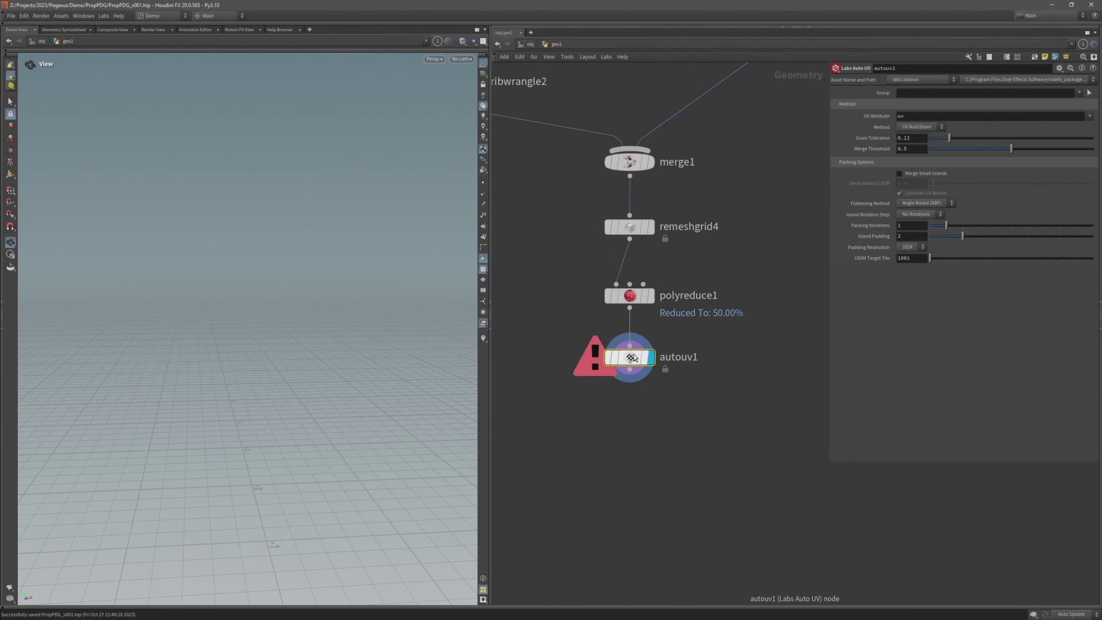
middle_click_drag(625, 396, 681, 404)
left_click_drag(682, 402, 559, 396)
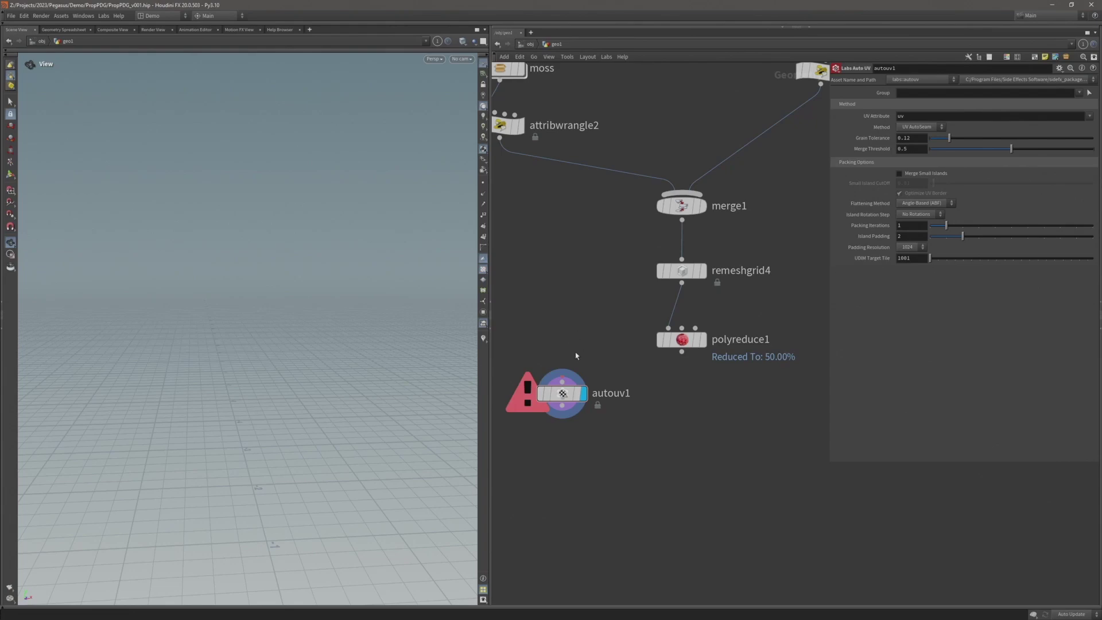
Step: Replace autouv1 with a displayed Labs Connectivity and Segmentation node below polyreduce1, then save
left_click_drag(540, 344, 595, 418)
key("Delete")
middle_click_drag(673, 405, 630, 385)
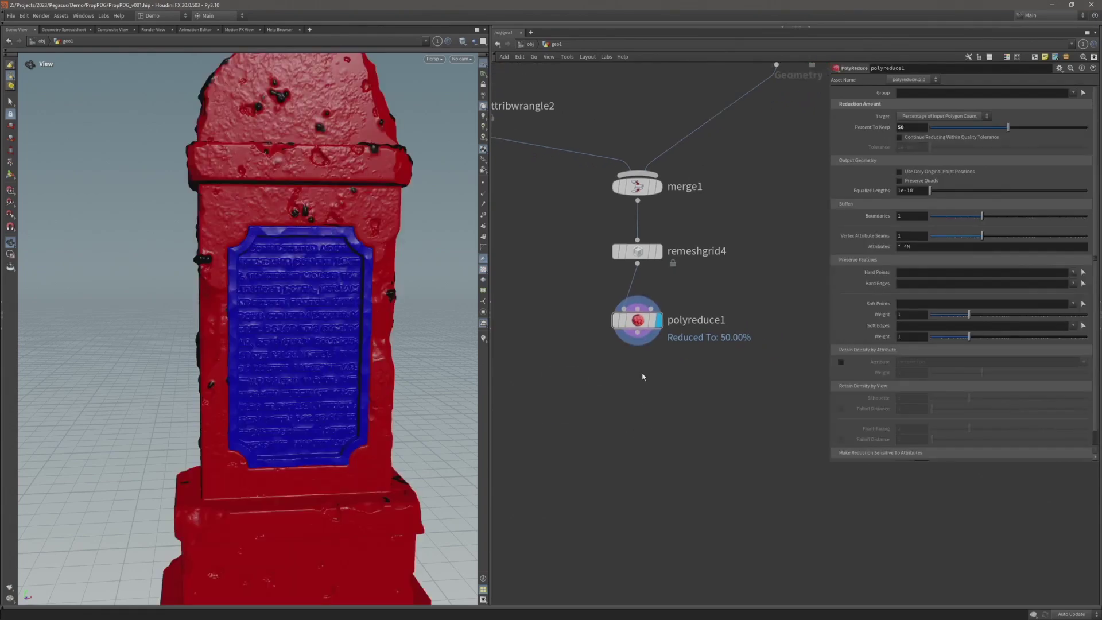
left_click(637, 333)
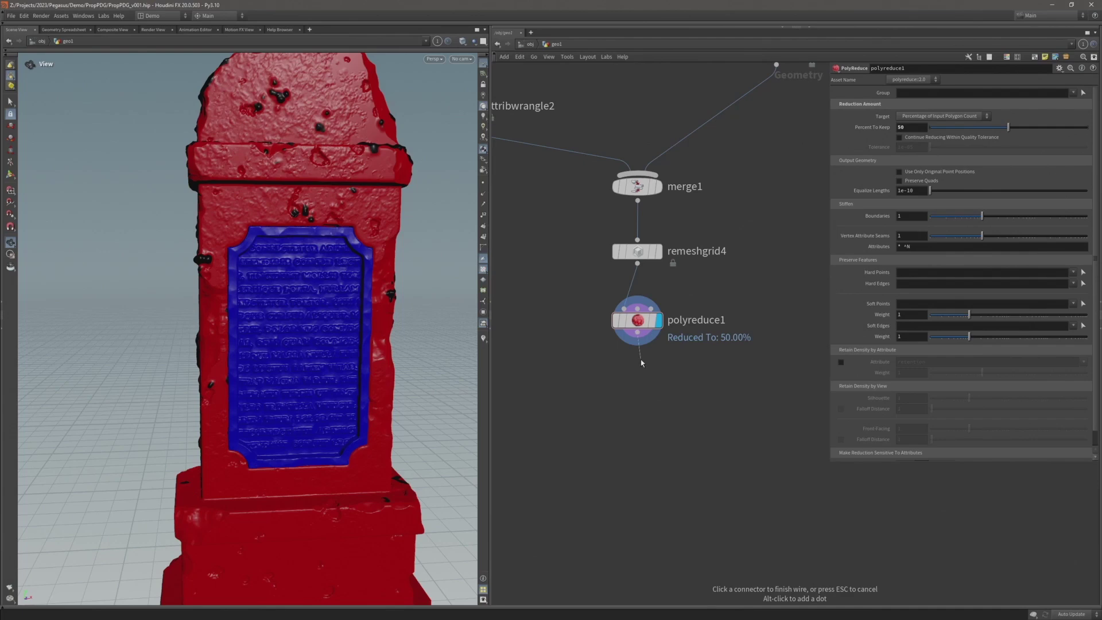
key("Tab")
type("connec")
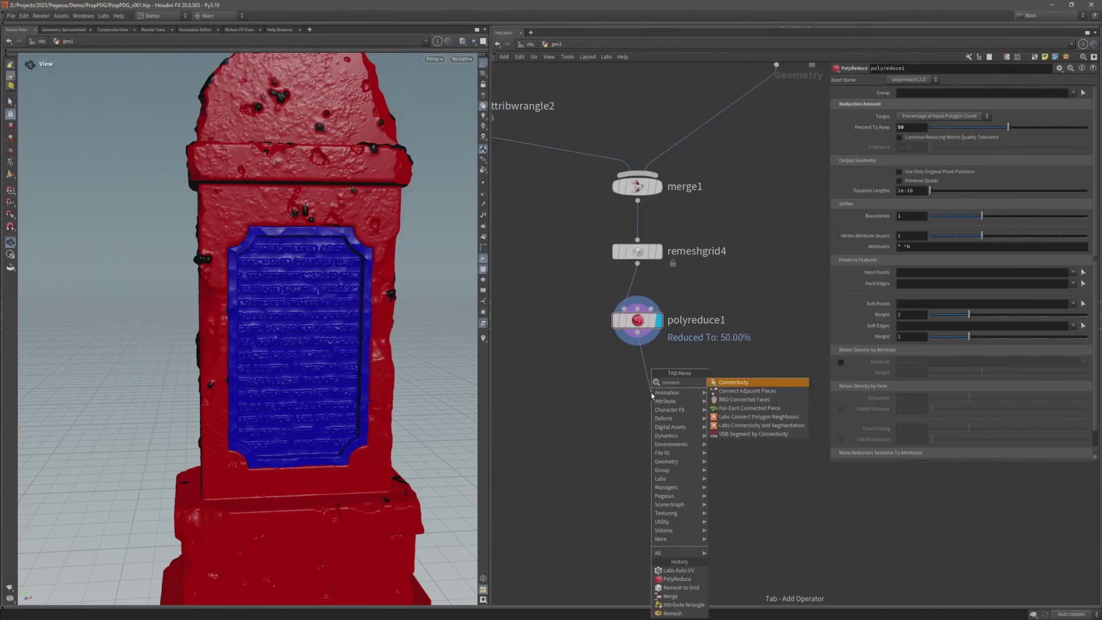
left_click(727, 430)
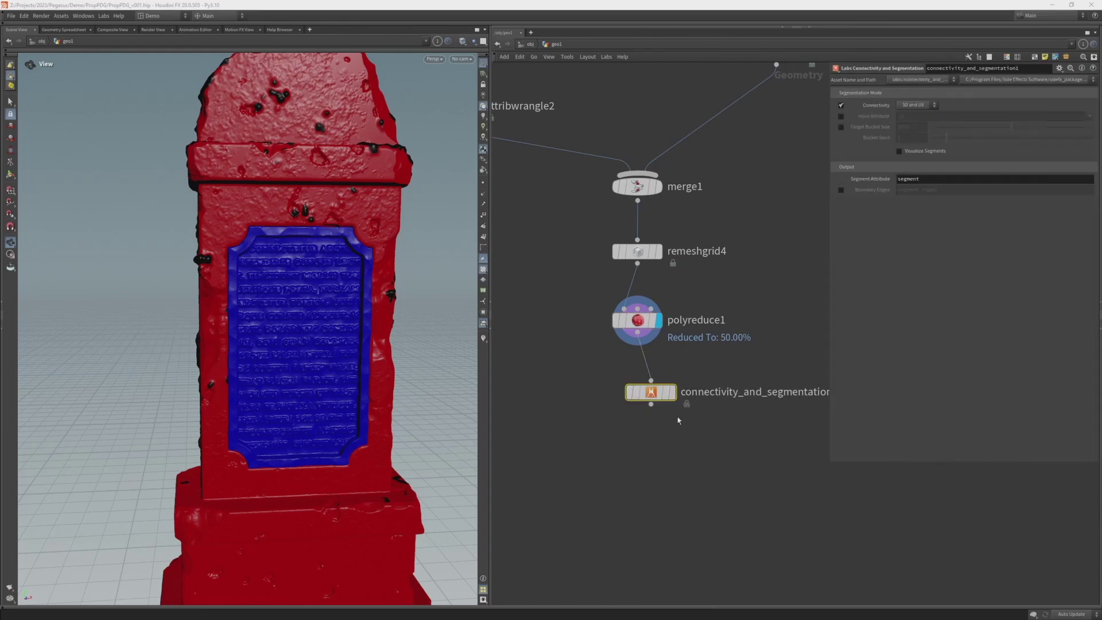
left_click(639, 397)
left_click(660, 391)
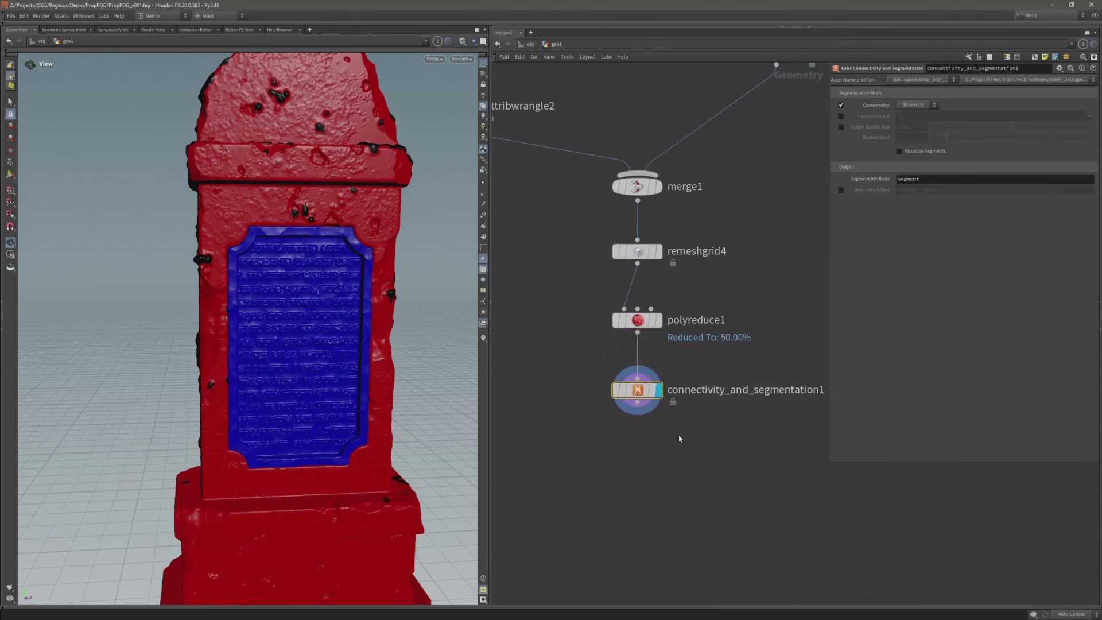
left_click_drag(692, 447, 583, 360)
key("ctrl+s")
Step: Enable Target Bucket Size and Visualize Segments on the segmentation node
left_click(842, 127)
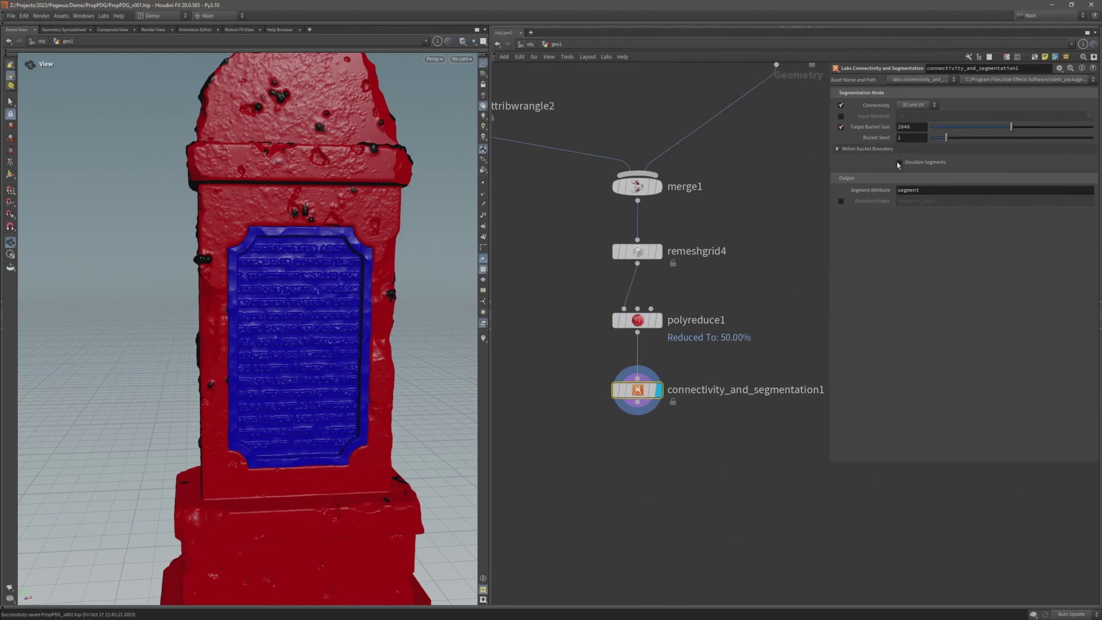
left_click(900, 163)
left_click_drag(642, 391, 644, 403)
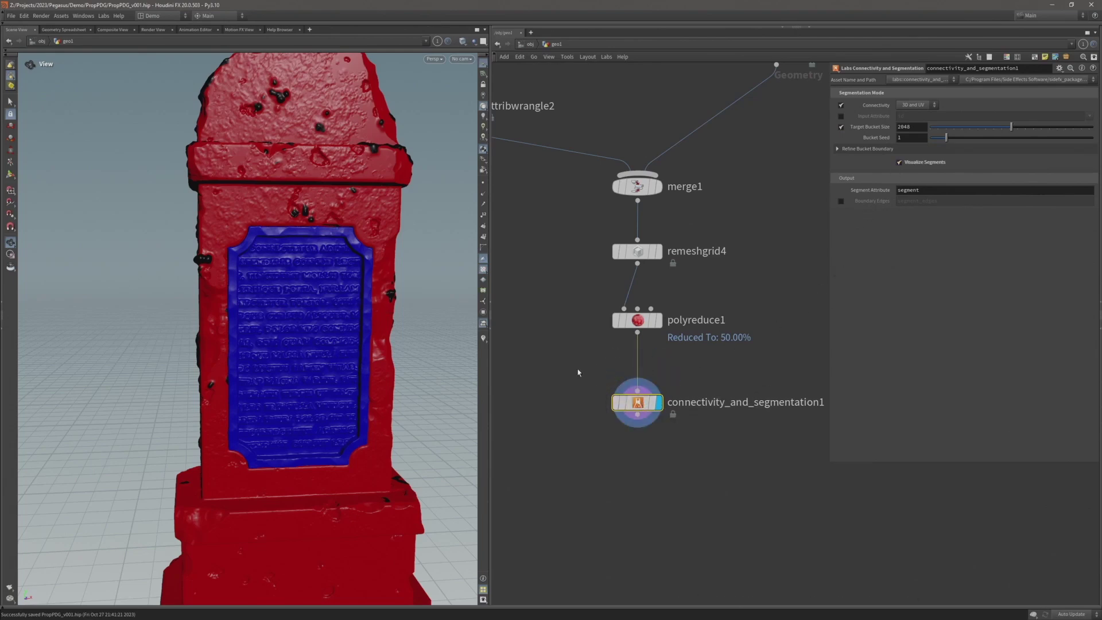
Step: Pick an Attribute Delete node from the node search using 'attdel'
key("Tab")
type("att")
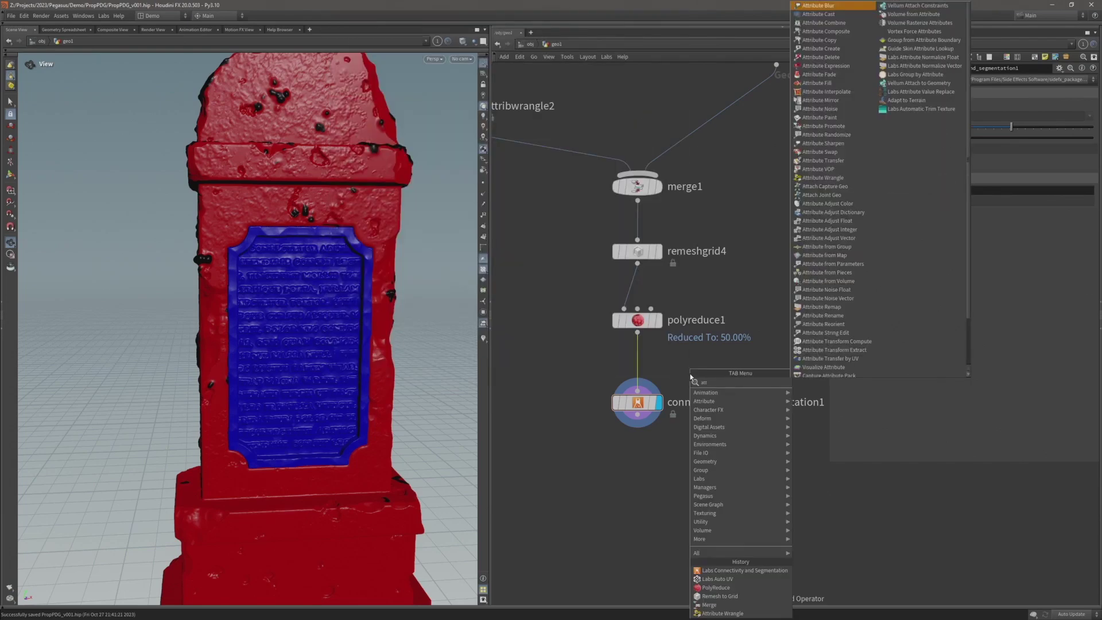
type("del")
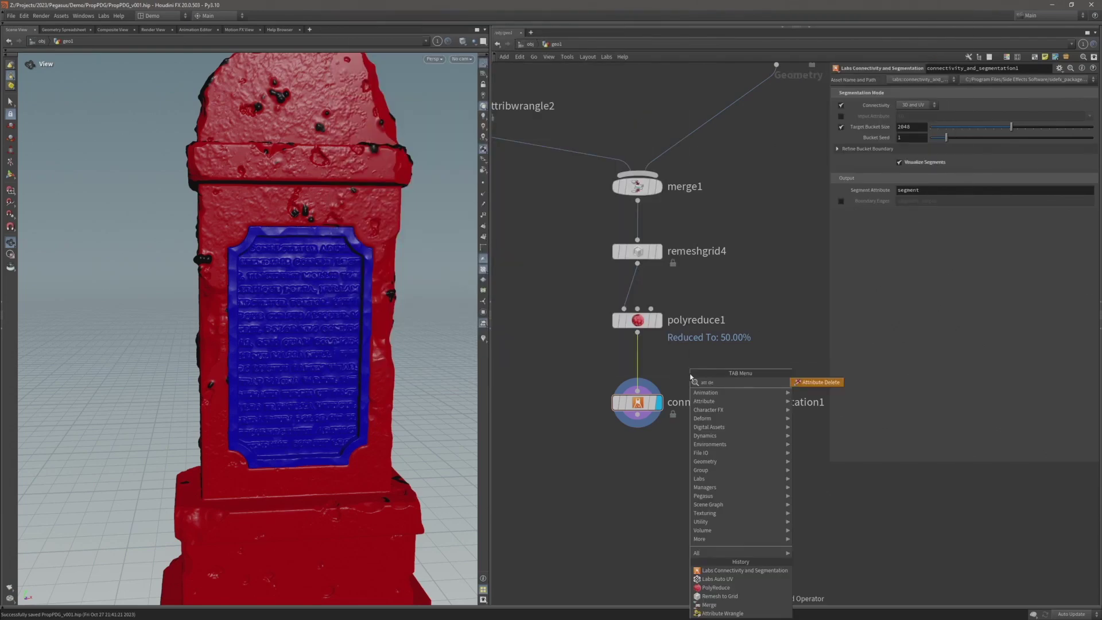
key("Return")
Step: Insert attribdelete1 on the wire between polyreduce1 and the segmentation node
left_click(643, 367)
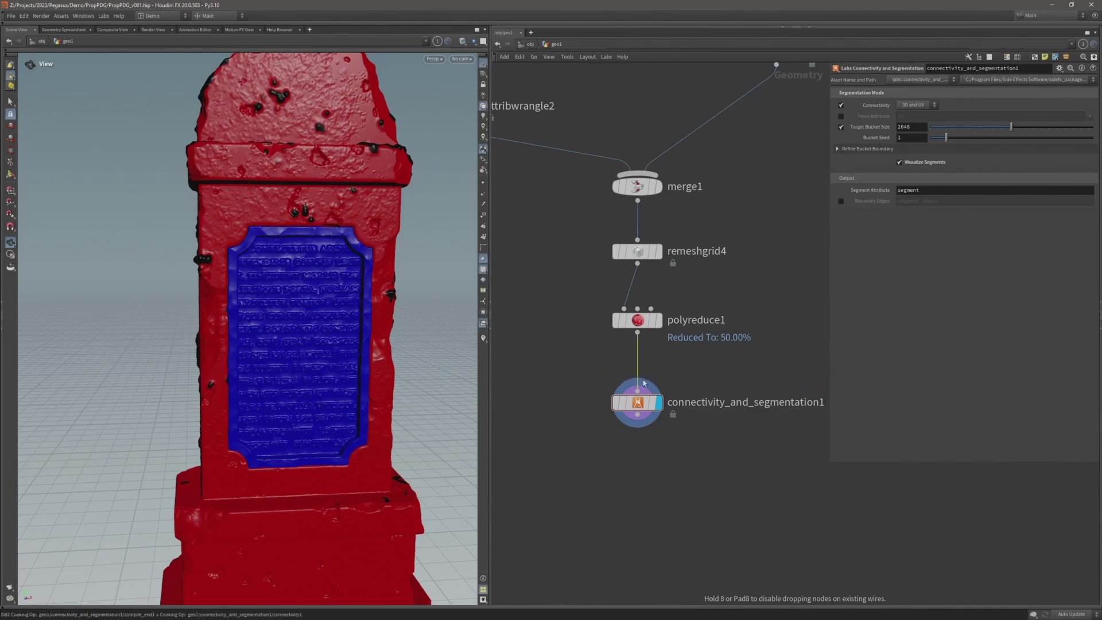
left_click(627, 374)
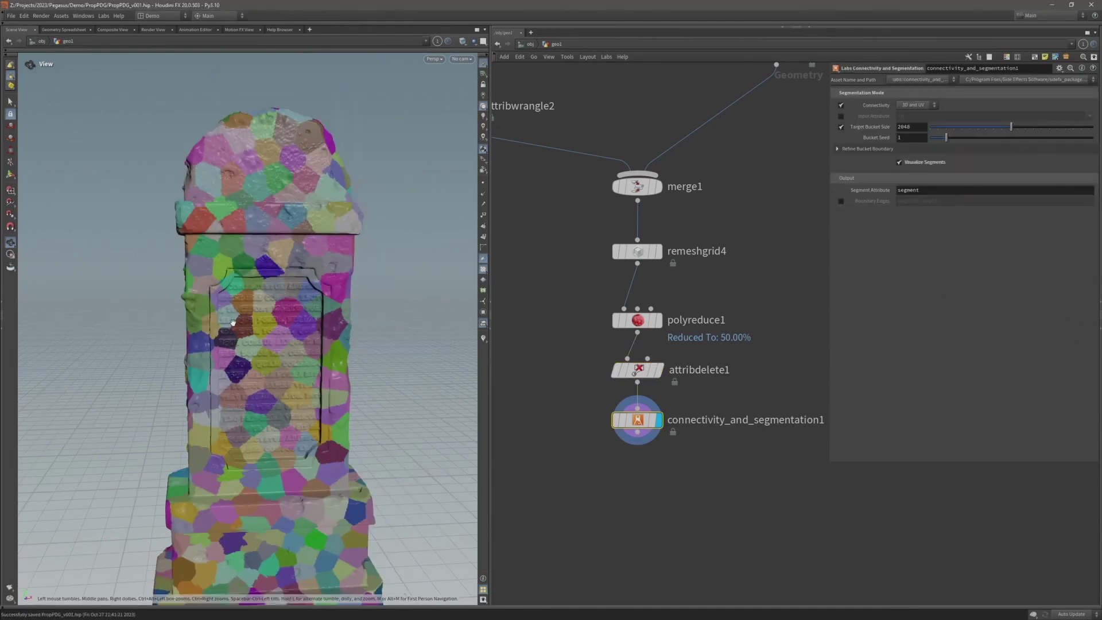
middle_click_drag(233, 322, 232, 302)
left_click_drag(233, 317, 254, 320)
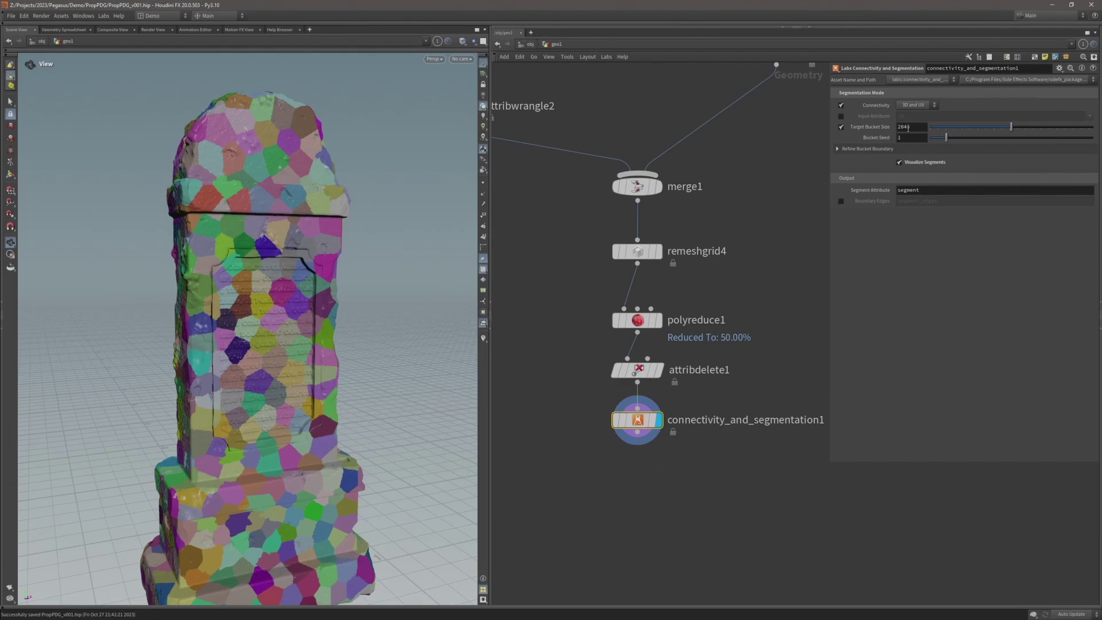
Step: Raise the segmentation node's Target Bucket Size to 8192, then 16384, for larger segments
double_click(919, 128)
key("ctrl+s")
type("8192")
key("Return")
double_click(913, 126)
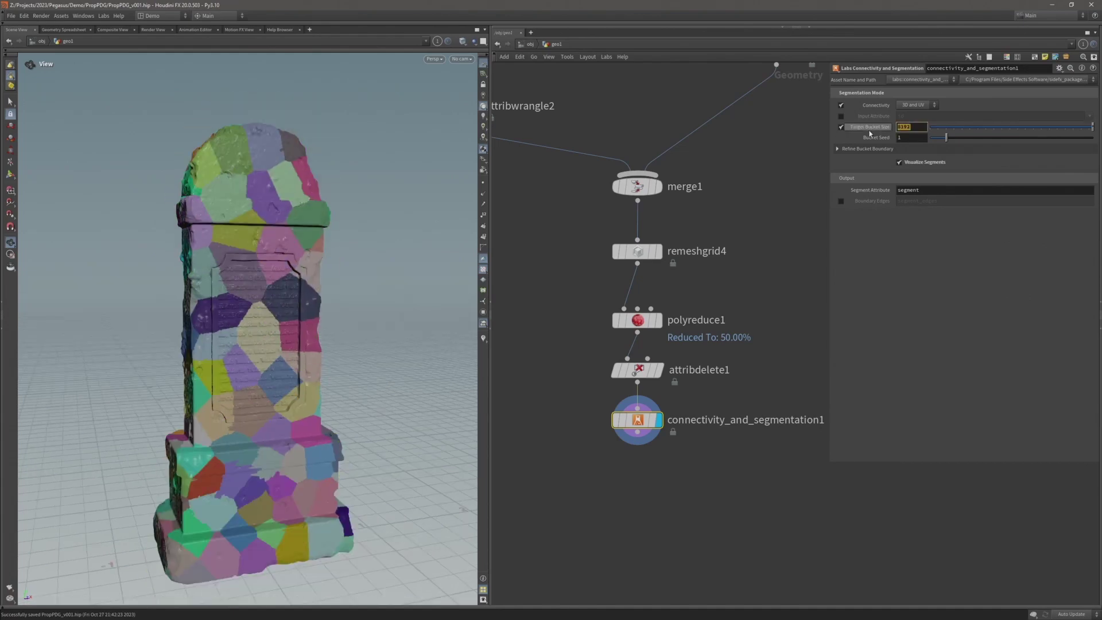
type("16")
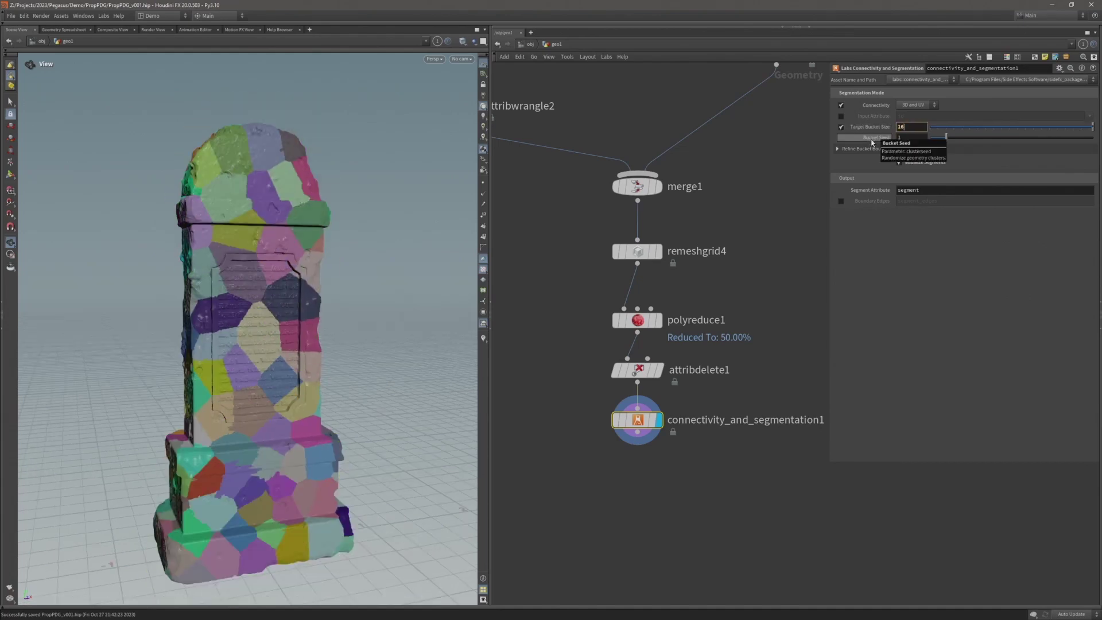
type("384")
key("Return")
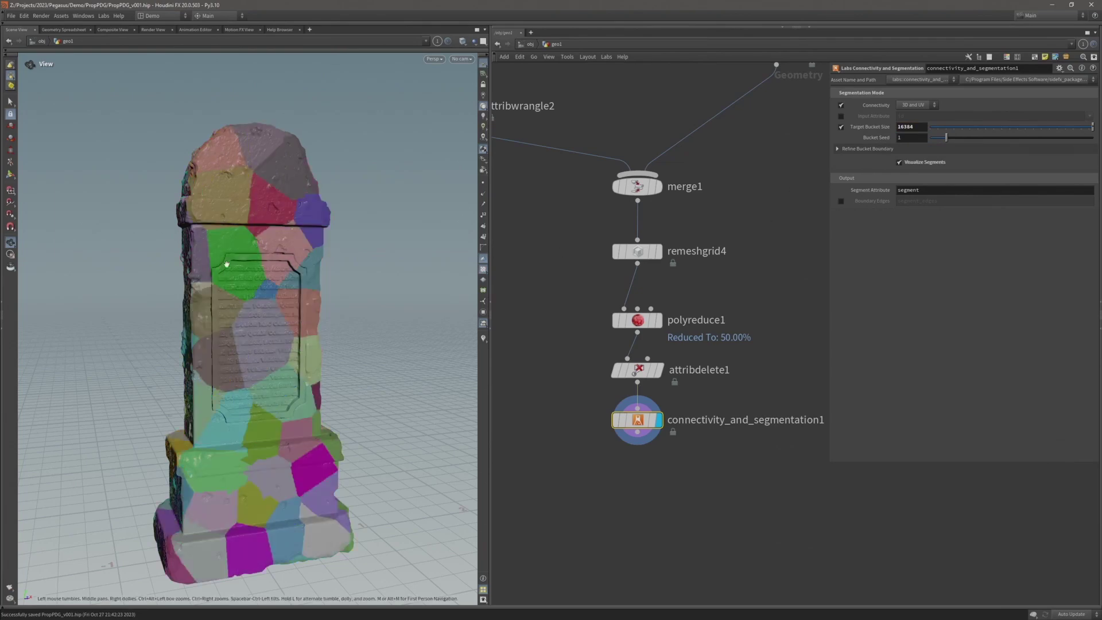
left_click_drag(227, 264, 298, 151)
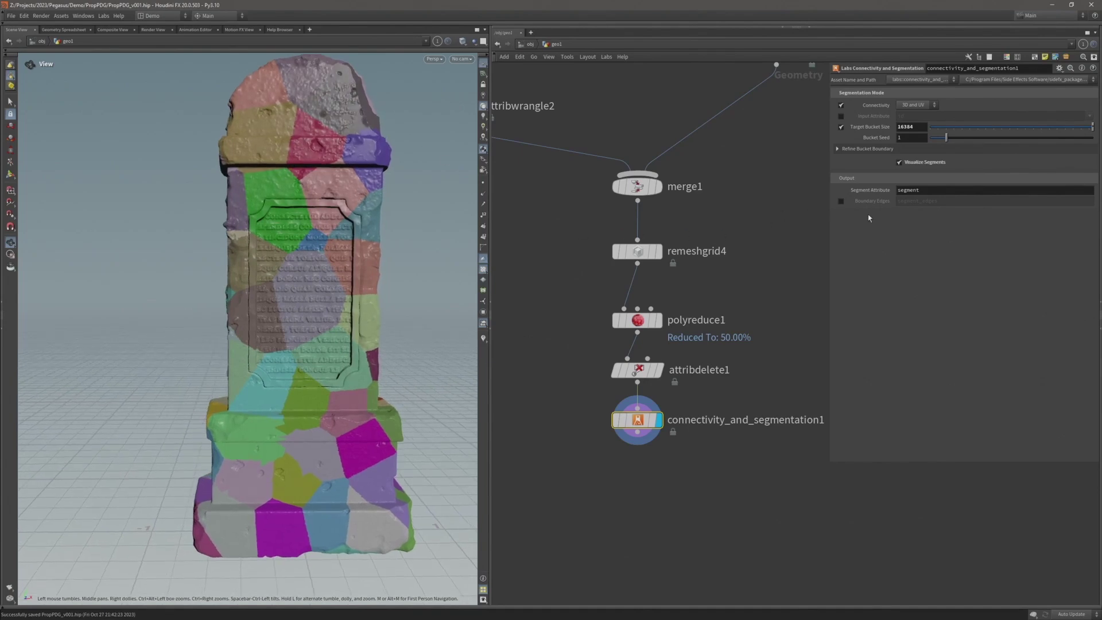
Step: Enable segment boundary edges output and add a UV Flatten node below the segmentation node
left_click(841, 201)
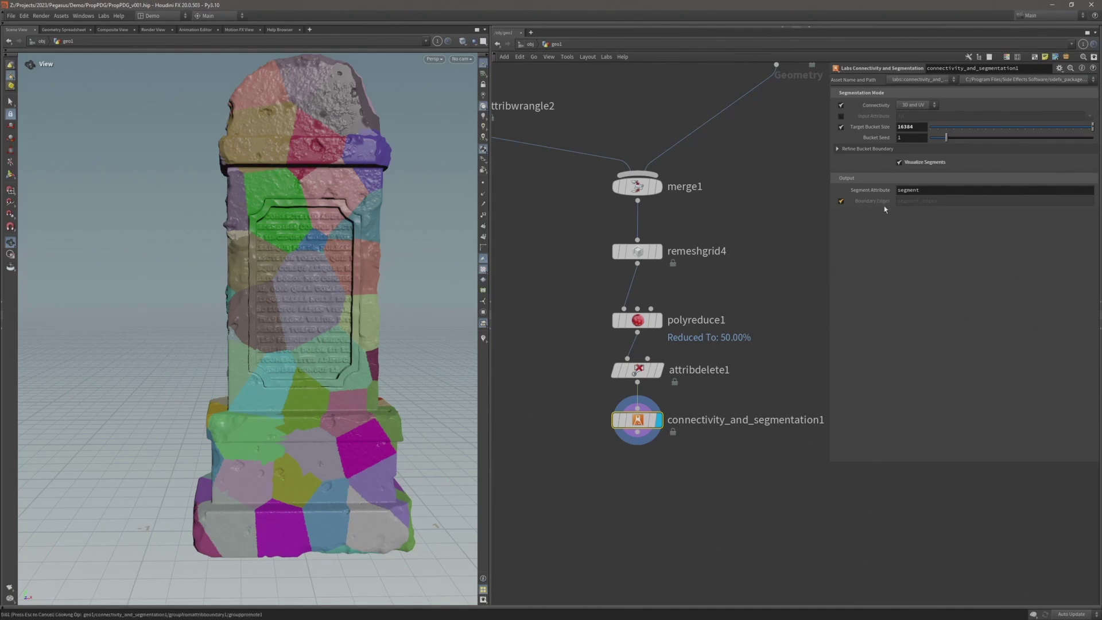
left_click(638, 432)
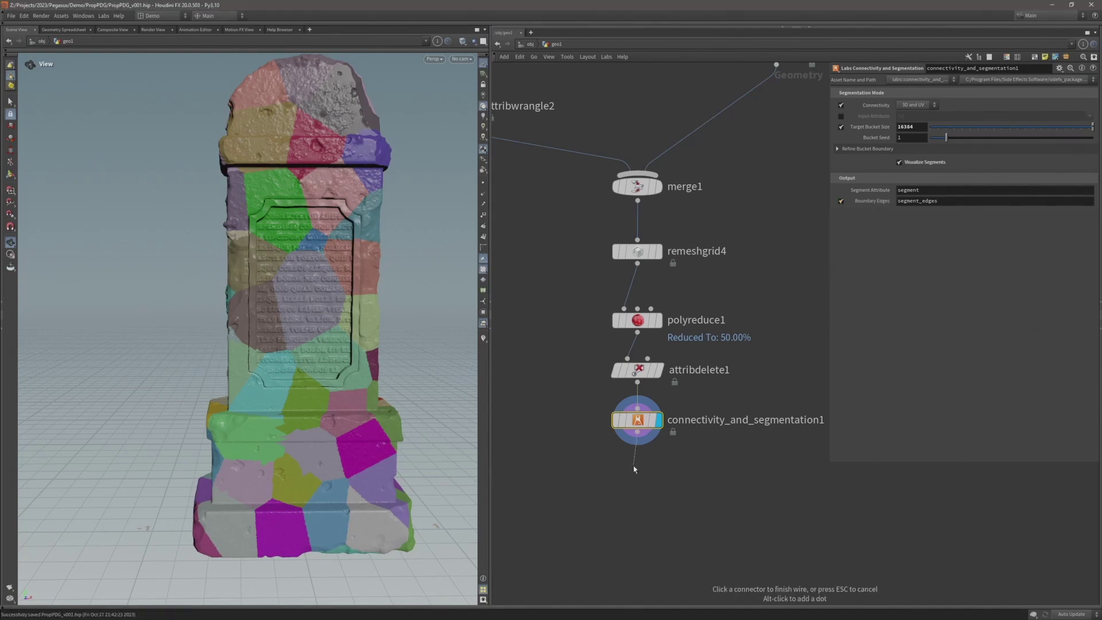
key("Tab")
type("uvfla")
key("Return")
left_click(634, 470)
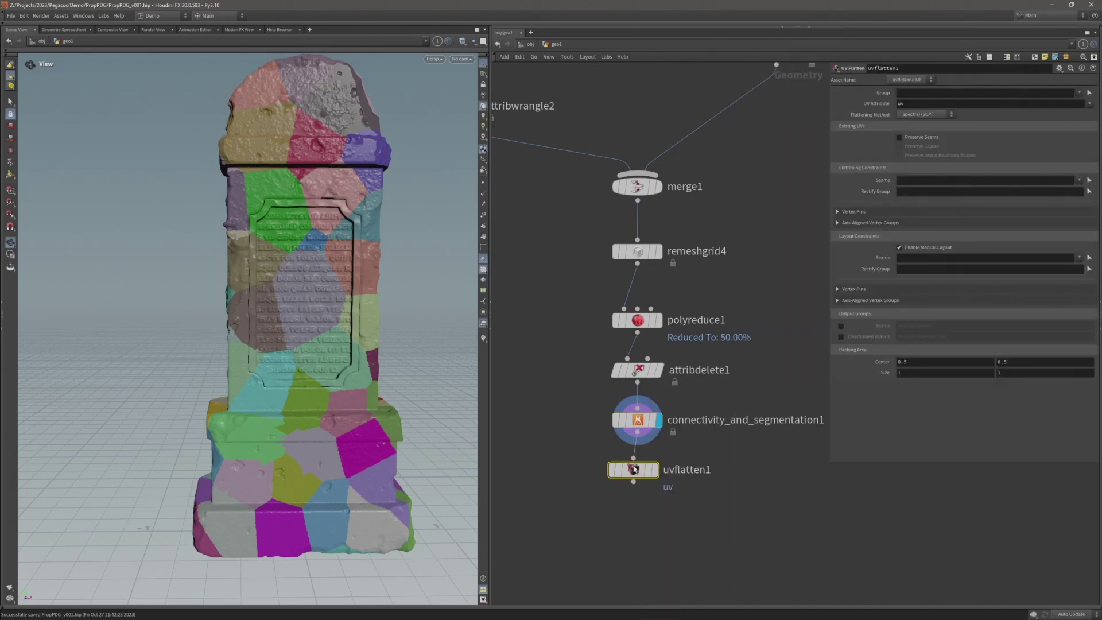
left_click(637, 474)
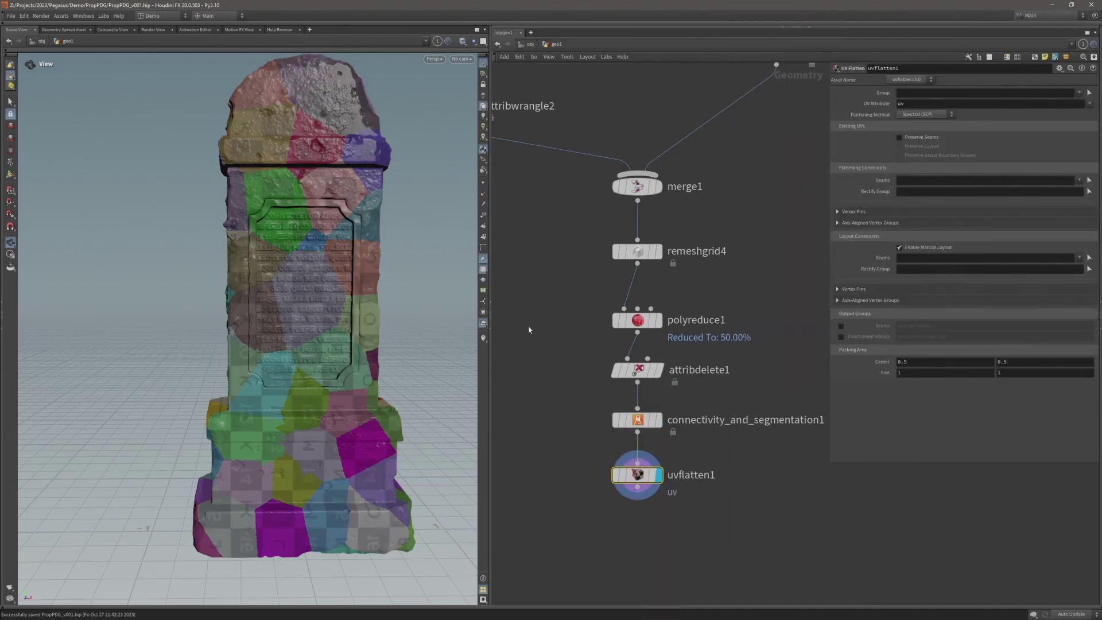
Step: Set uvflatten1's Seams to the segment_edges group
left_click(638, 420)
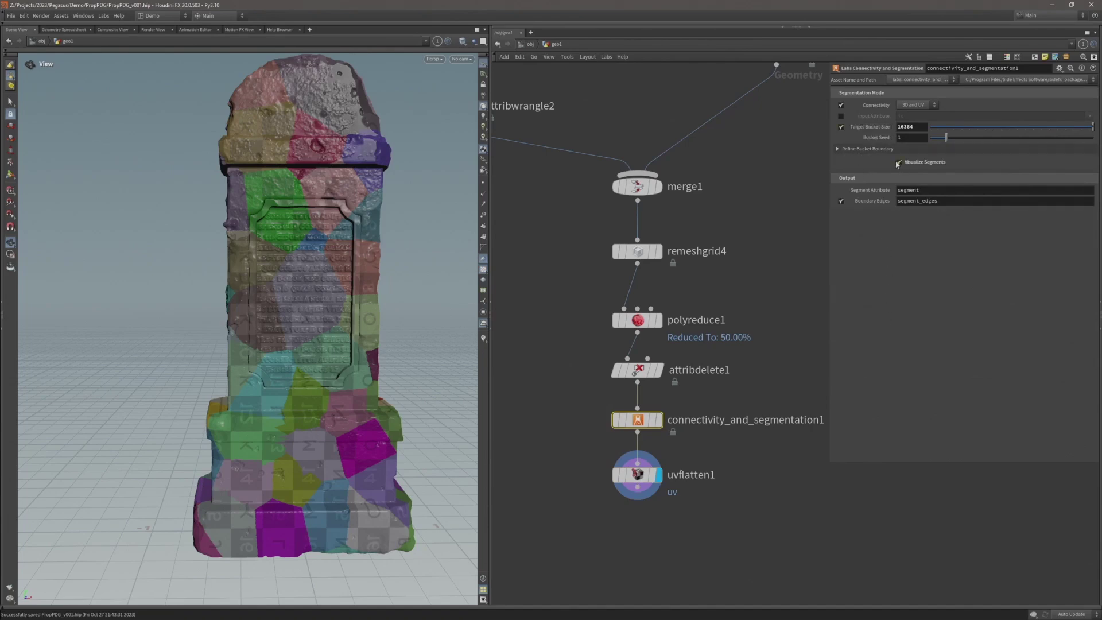
left_click(619, 472)
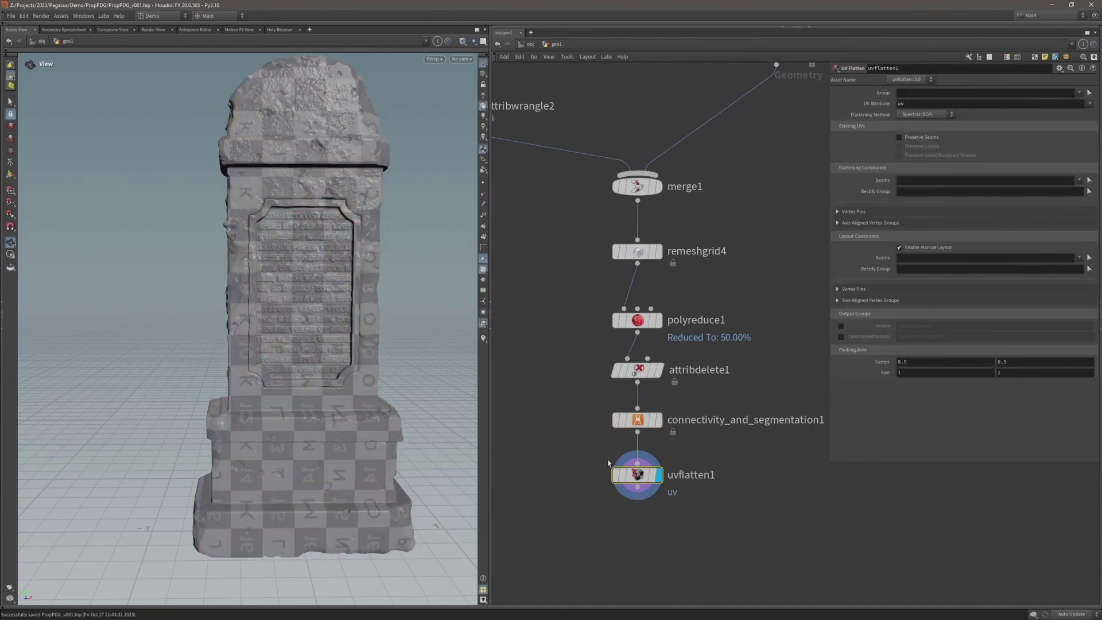
left_click(906, 178)
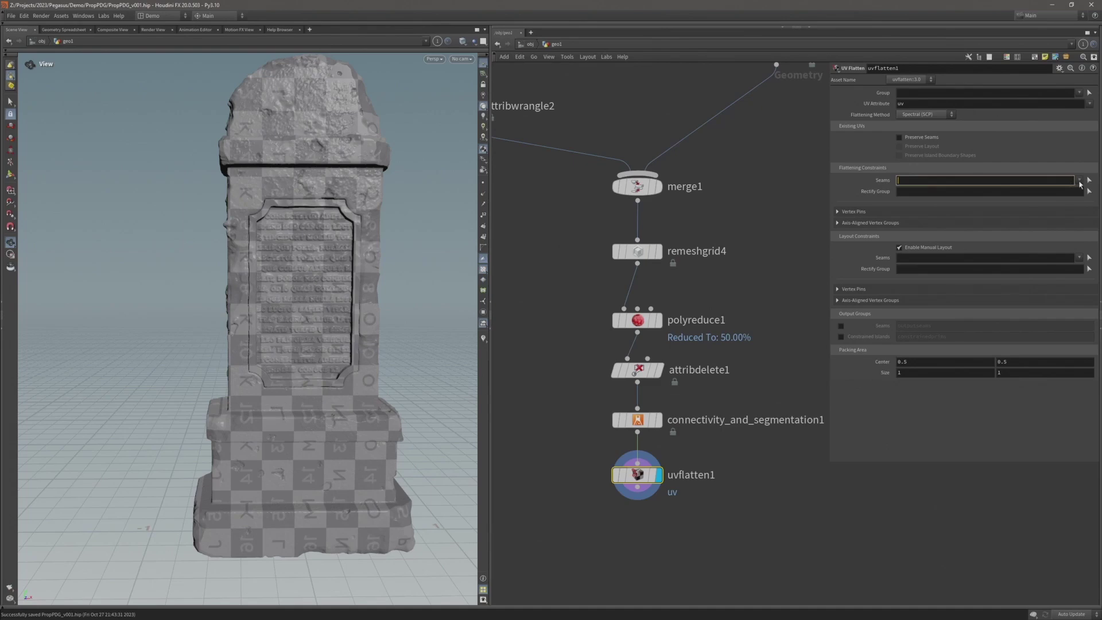
left_click(1080, 180)
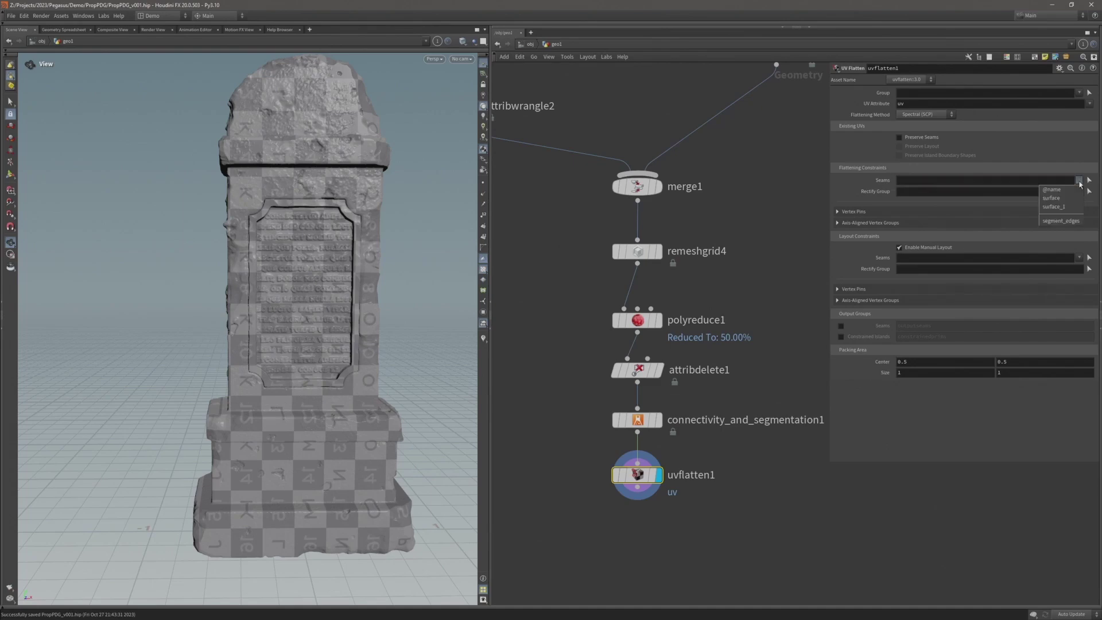
left_click(1062, 221)
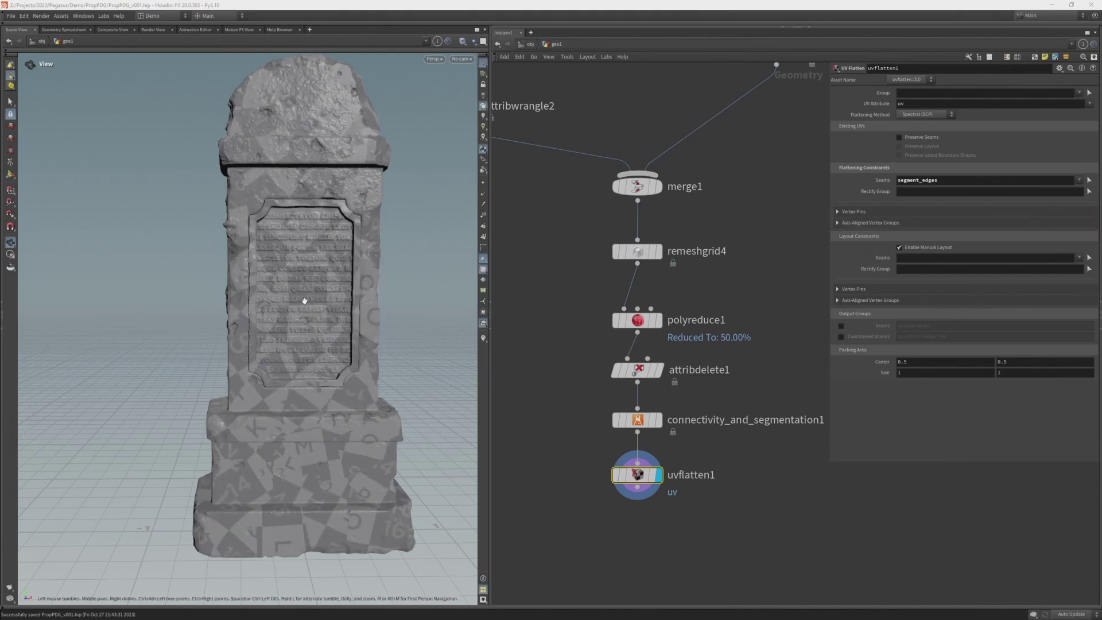
Step: Turn off viewport lighting and orbit the pillar to inspect the UV checker pattern
left_click_drag(305, 231, 319, 241)
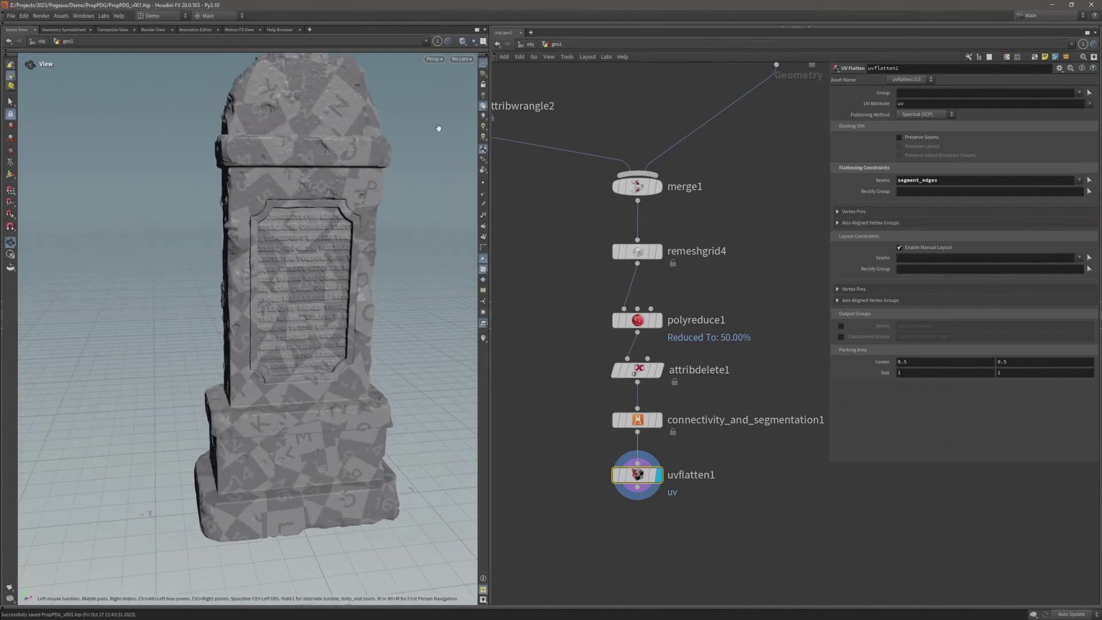
left_click(484, 97)
left_click_drag(322, 150, 308, 147)
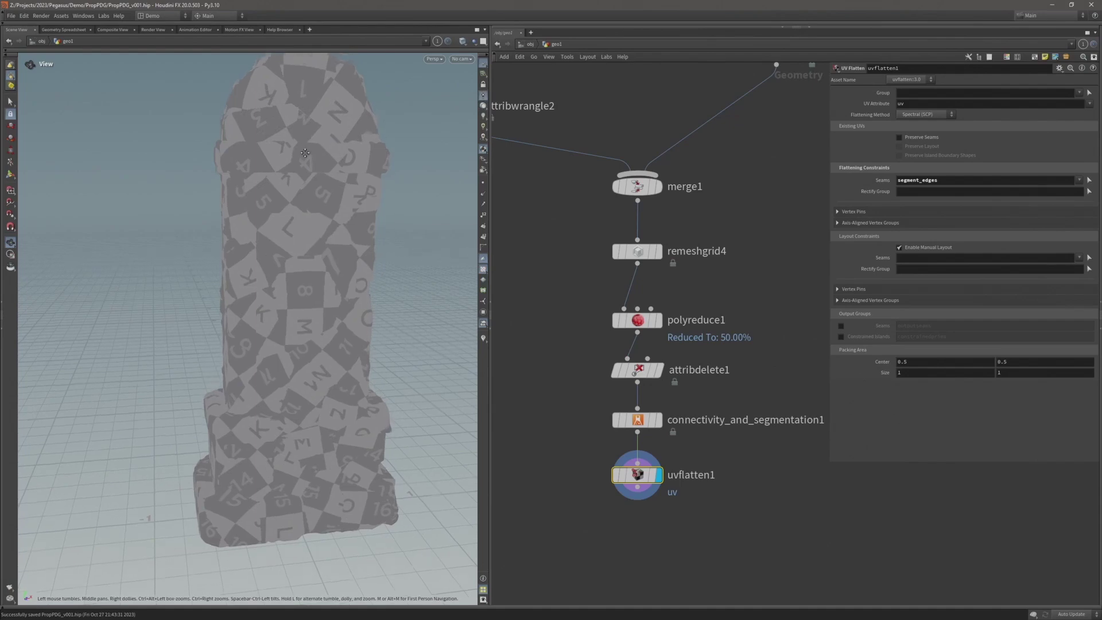
middle_click_drag(307, 147, 303, 162)
left_click_drag(303, 162, 280, 160)
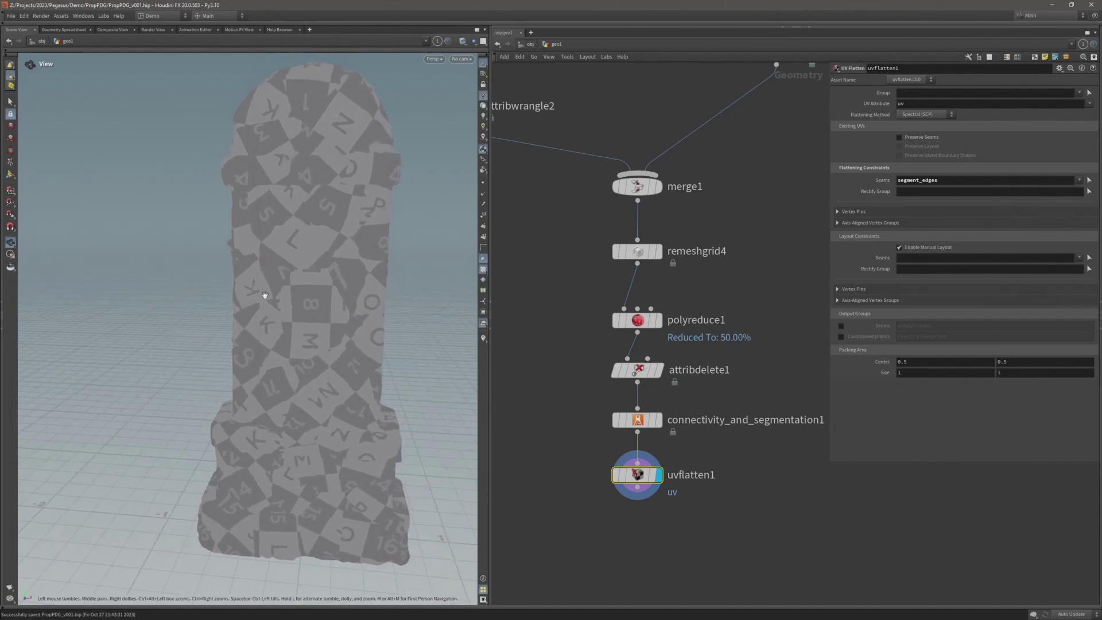
scroll(266, 300, "up", 5)
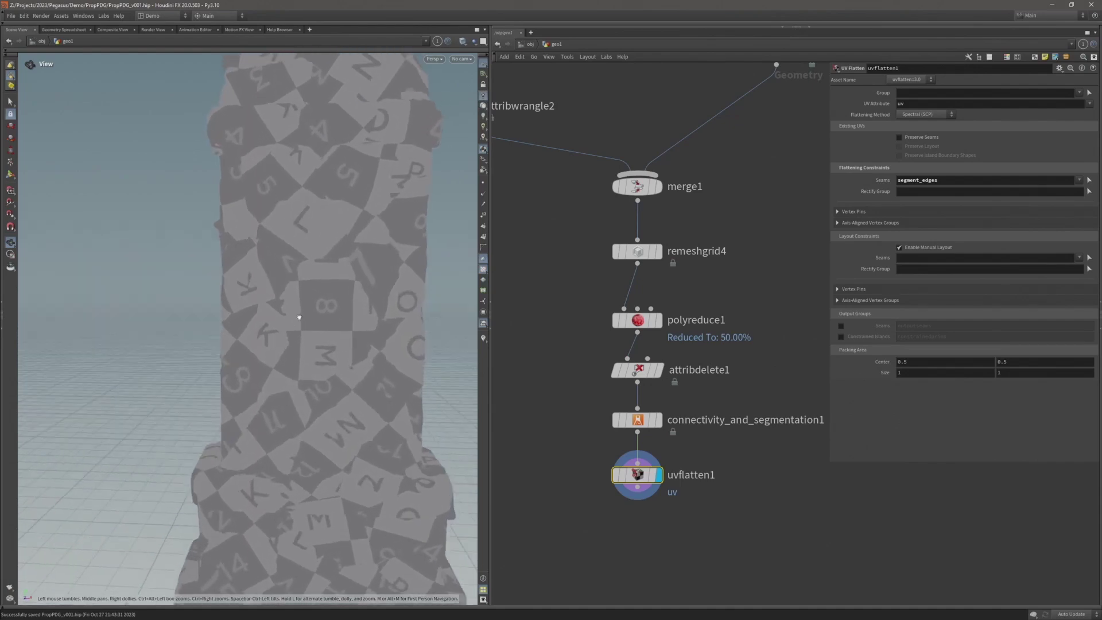
left_click_drag(299, 318, 311, 240)
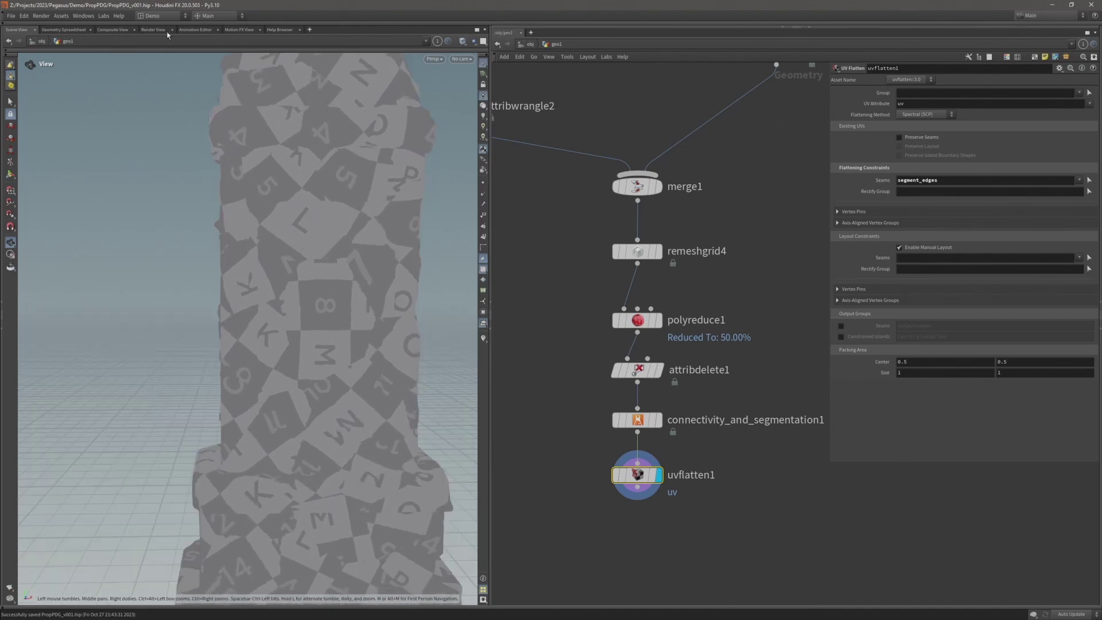
left_click_drag(209, 300, 201, 273)
Step: Add a displayed UV Layout node under uvflatten1, checking its 67.61% packing in UV View
key("space+5")
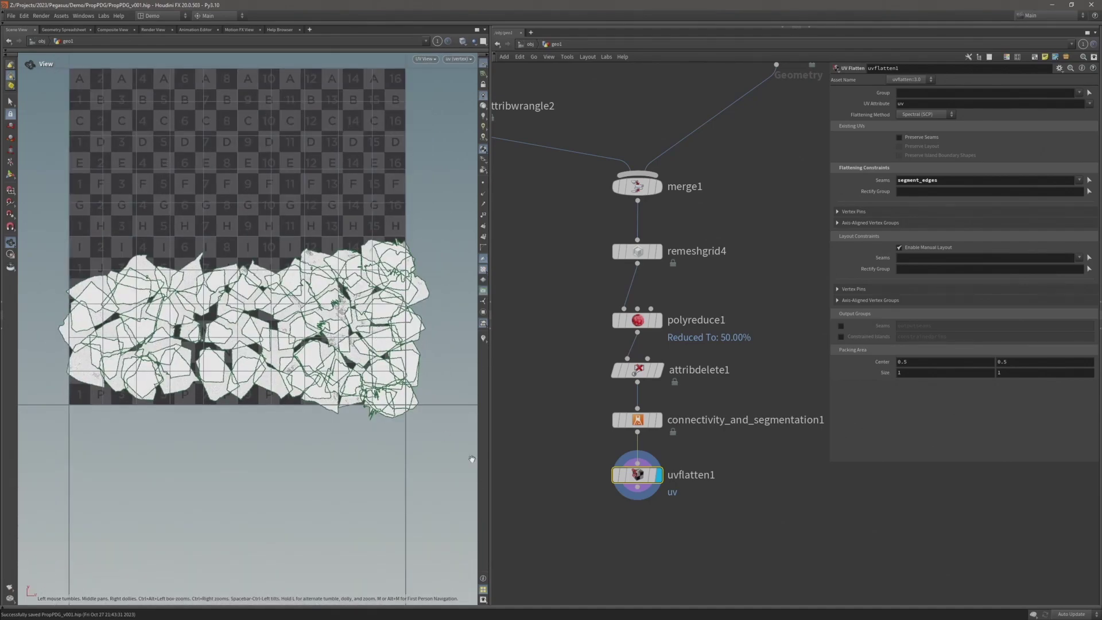
key("Tab")
type("uvl")
key("Return")
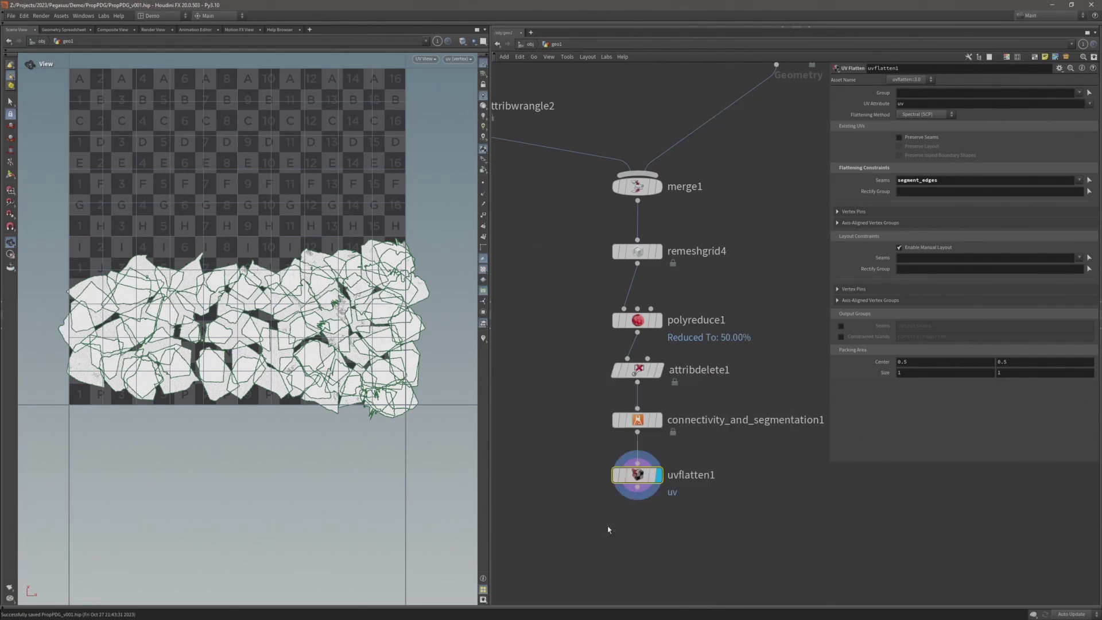
left_click(609, 527)
left_click_drag(606, 537, 628, 538)
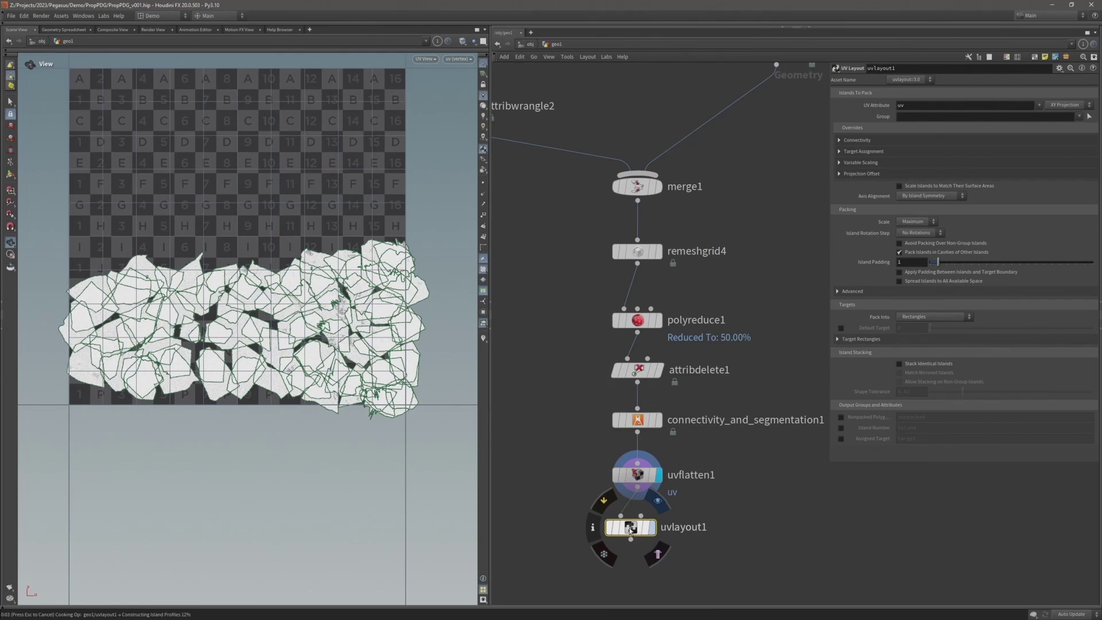
left_click(652, 527)
left_click_drag(634, 531, 641, 534)
scroll(243, 186, "up", 1)
middle_click_drag(243, 186, 257, 232)
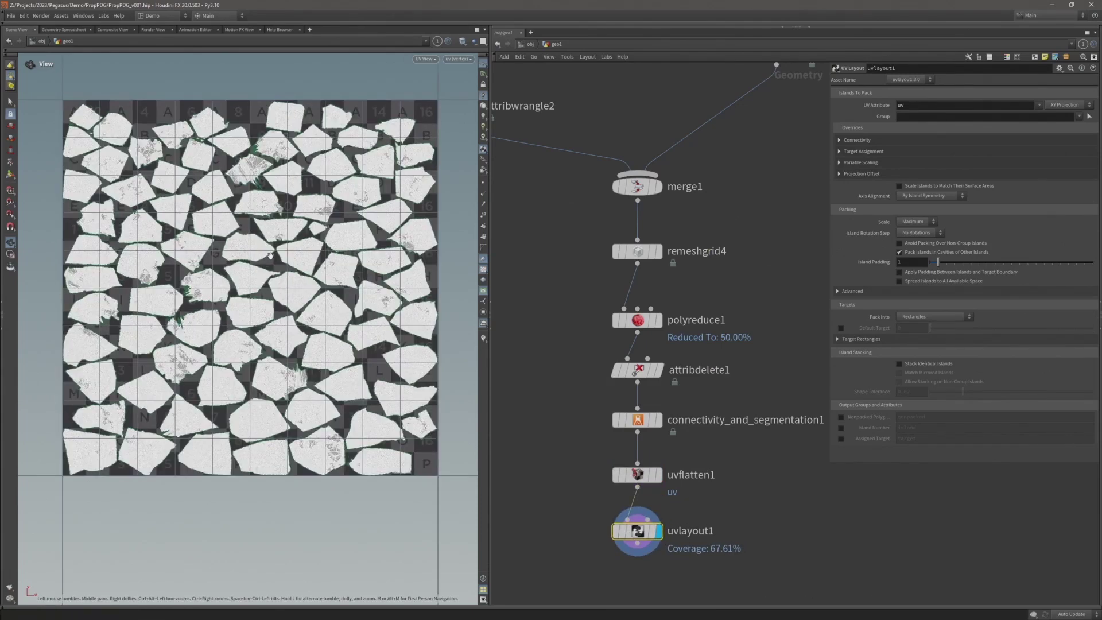
key("space+1")
scroll(301, 261, "down", 5)
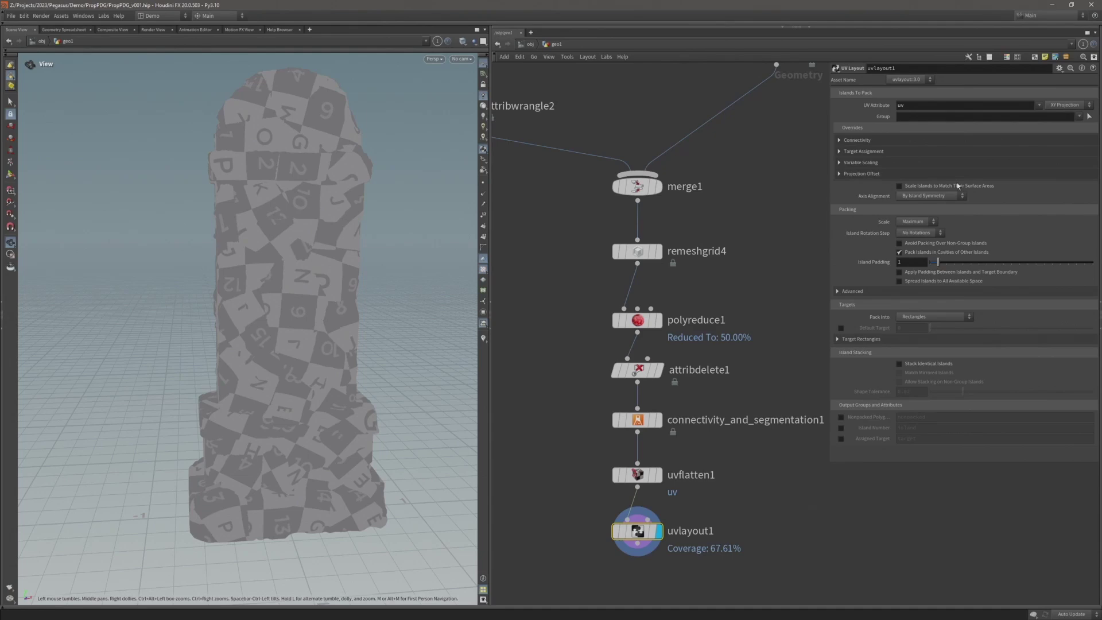
Step: Try scaling the UV islands by surface area, compare checker sizes, then turn it back off
left_click(940, 185)
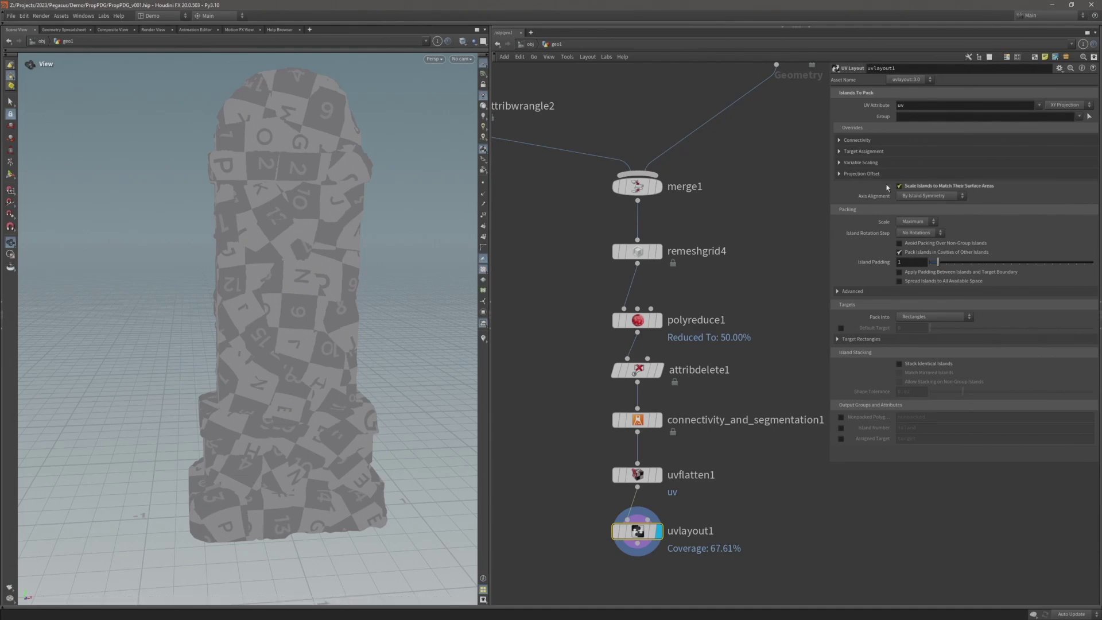
left_click_drag(331, 235, 391, 230)
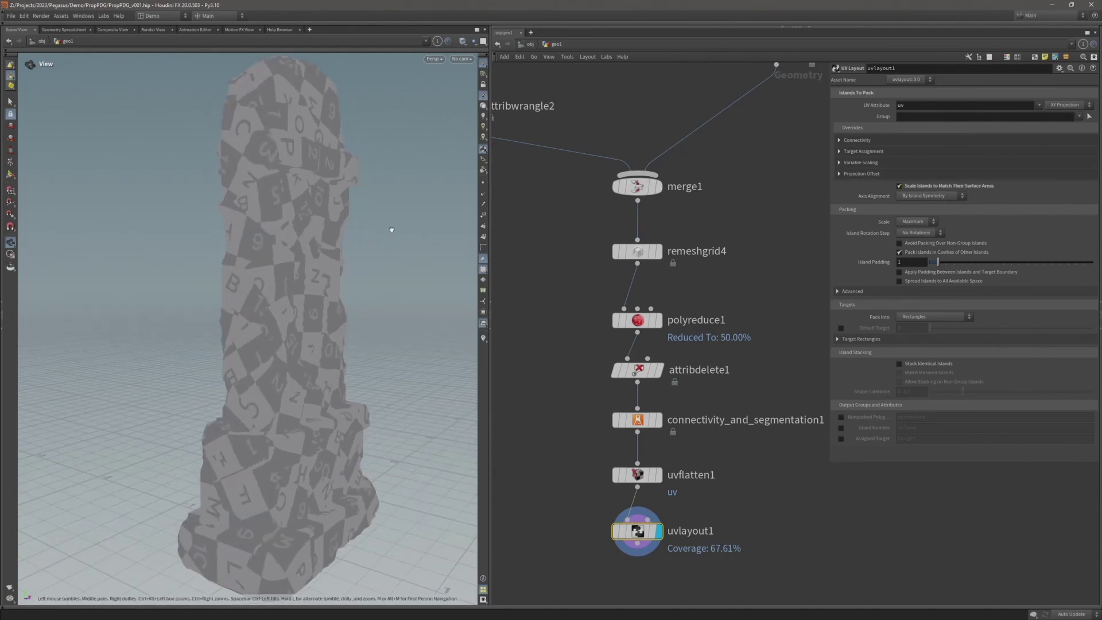
left_click(919, 186)
mouse_move(381, 246)
left_mouse_down()
mouse_move(278, 253)
mouse_move(278, 221)
mouse_move(291, 209)
mouse_move(393, 246)
left_mouse_up()
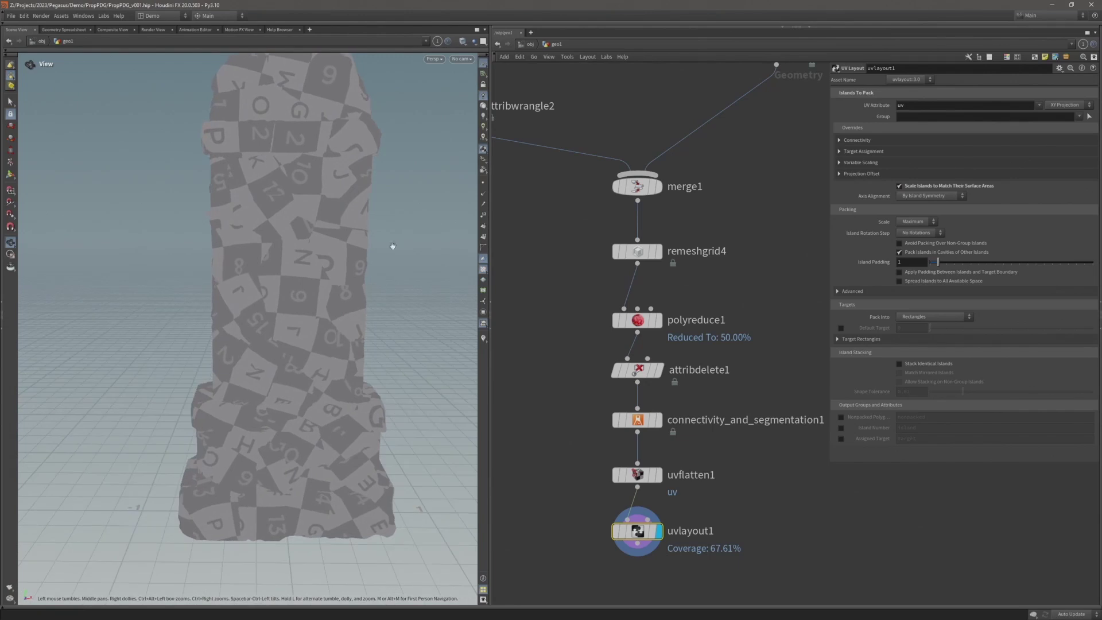
Step: In UV View, compare No Rotations with 11.25° island rotation steps, keep 11.25°, and save
left_click(923, 235)
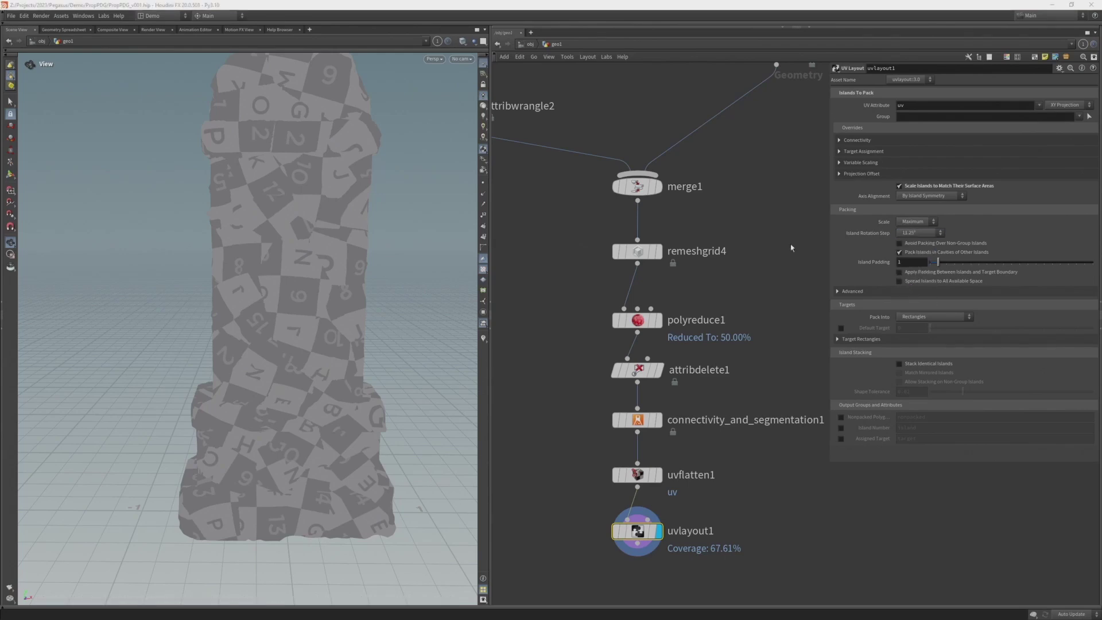
key("space+5")
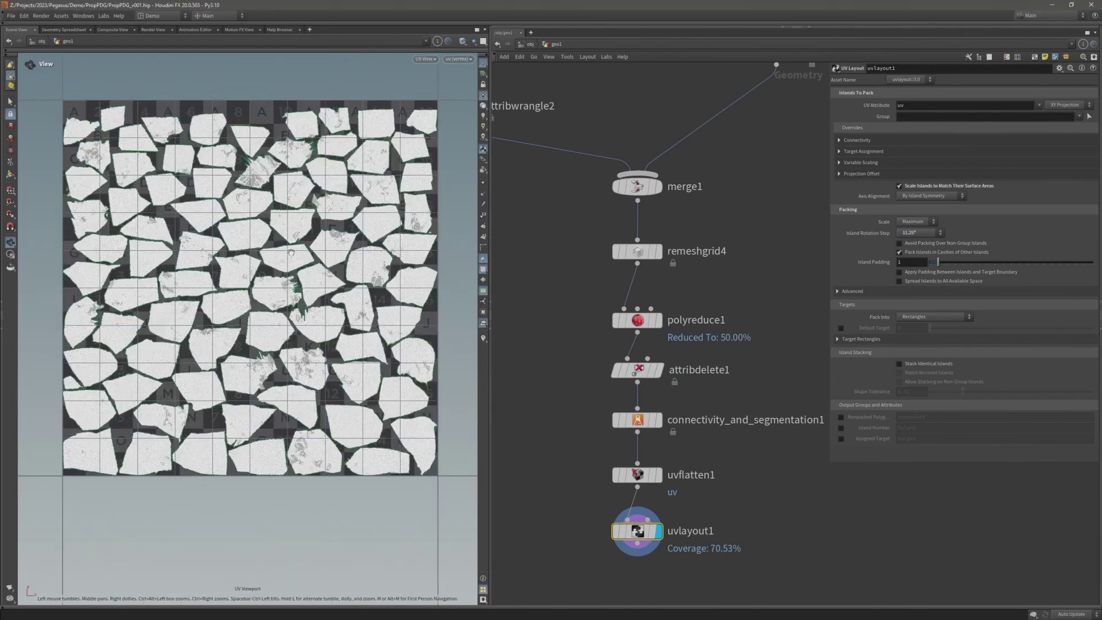
left_click(916, 232)
left_click(914, 238)
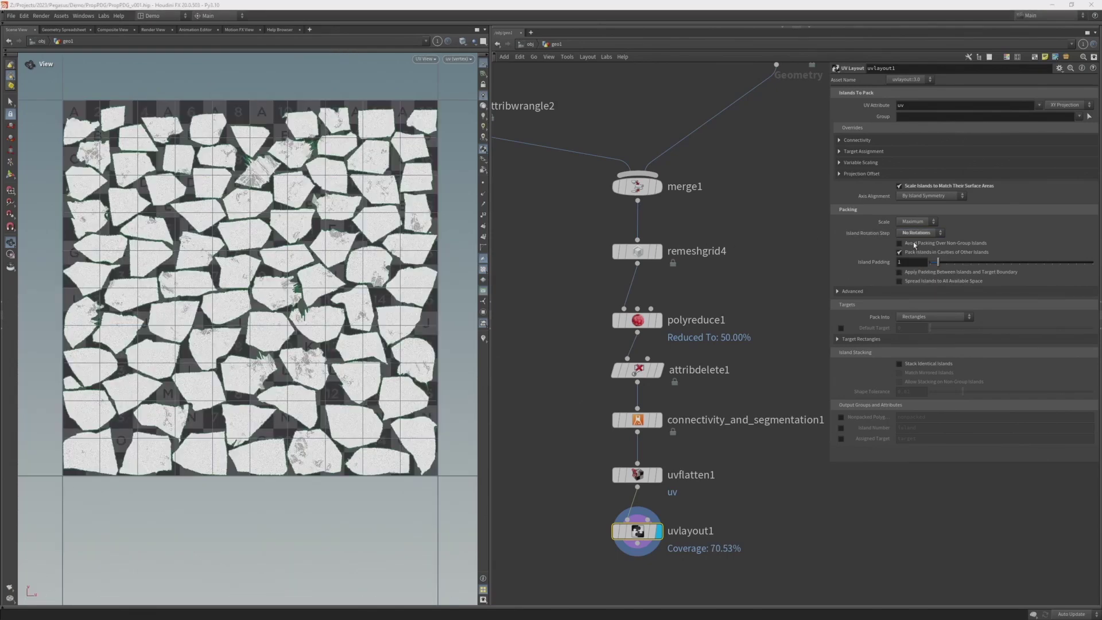
left_click(914, 235)
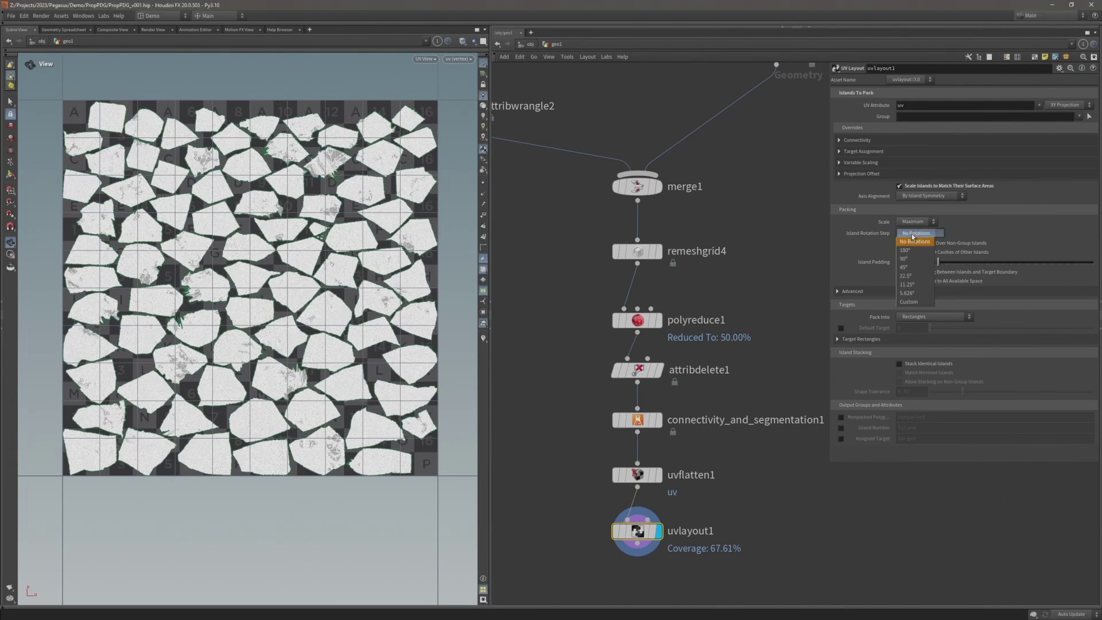
left_click(916, 284)
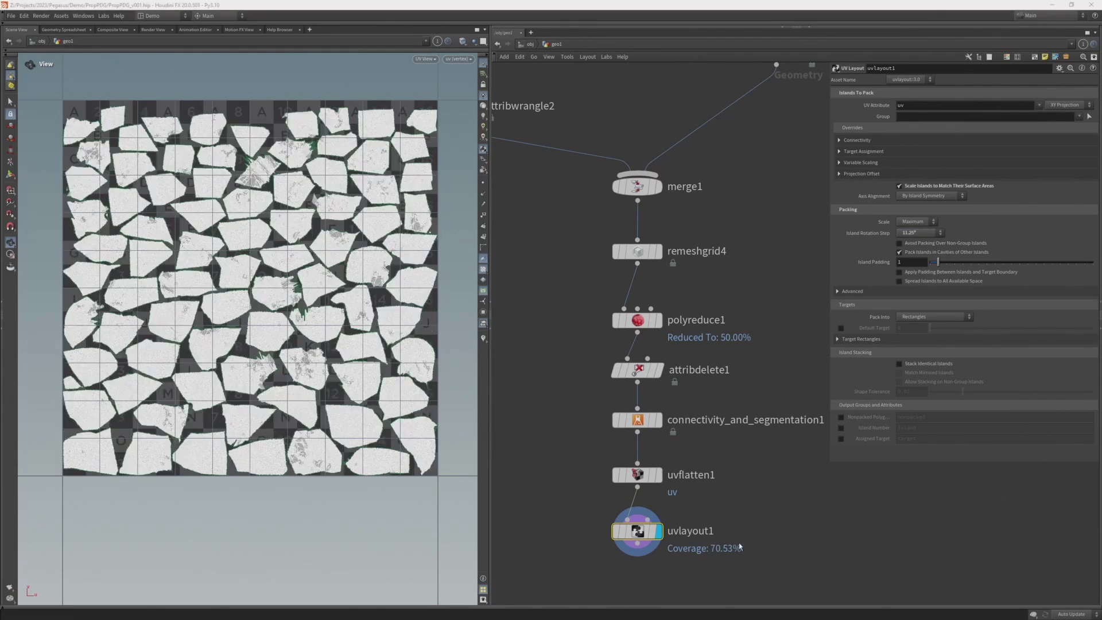
key("ctrl+s")
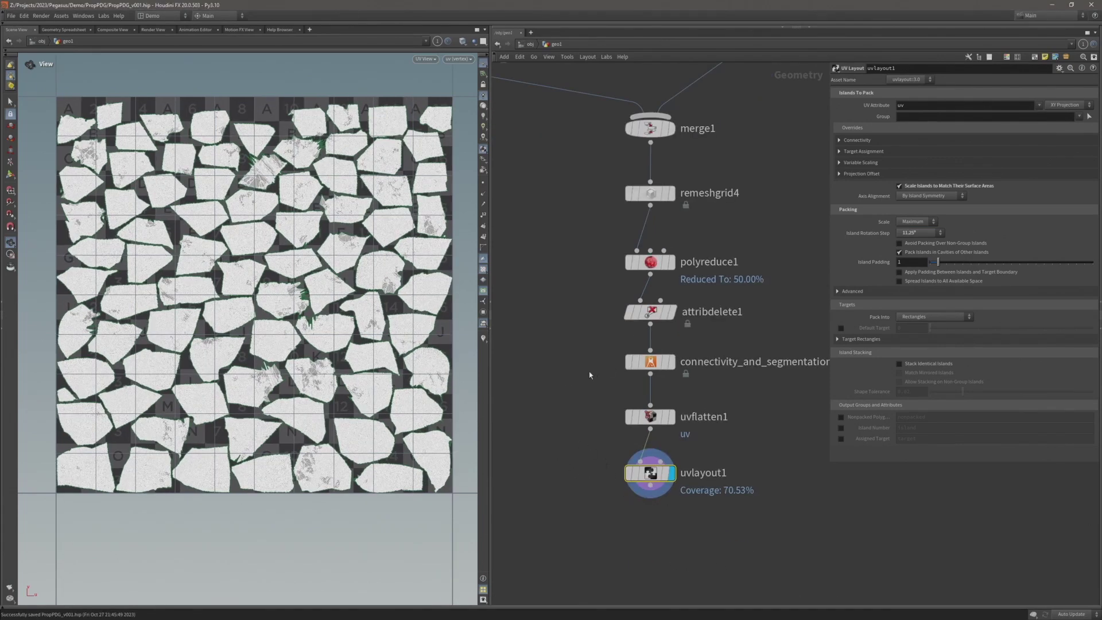
Step: Zoom and pan over the packed UV islands, save, and return to the 3D perspective view
middle_click_drag(573, 374, 589, 386)
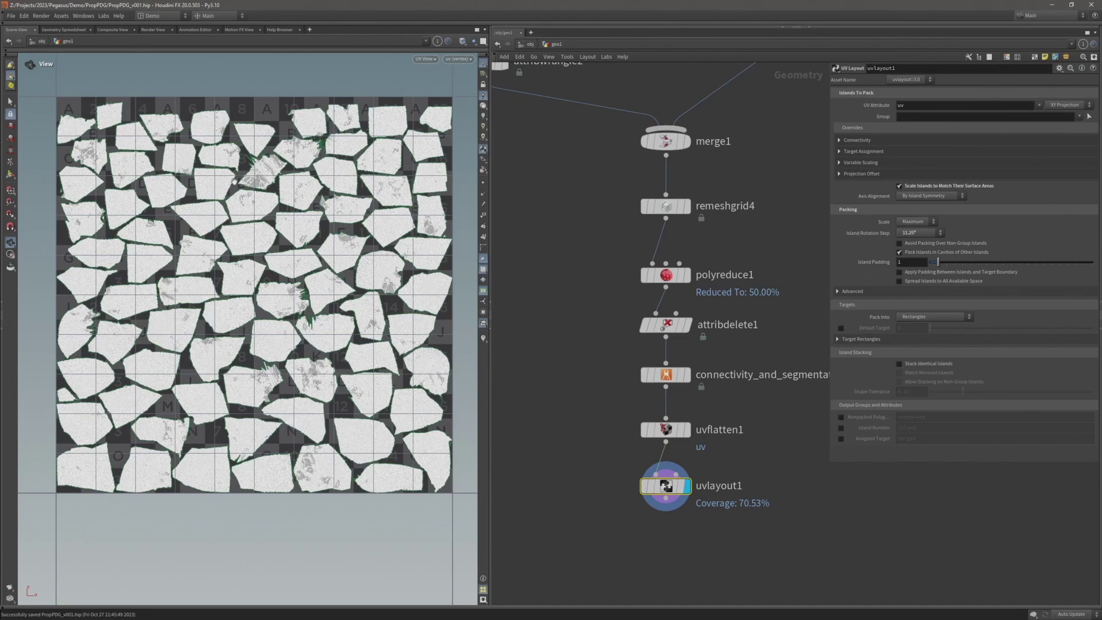
scroll(258, 158, "up", 4)
scroll(258, 161, "up", 2)
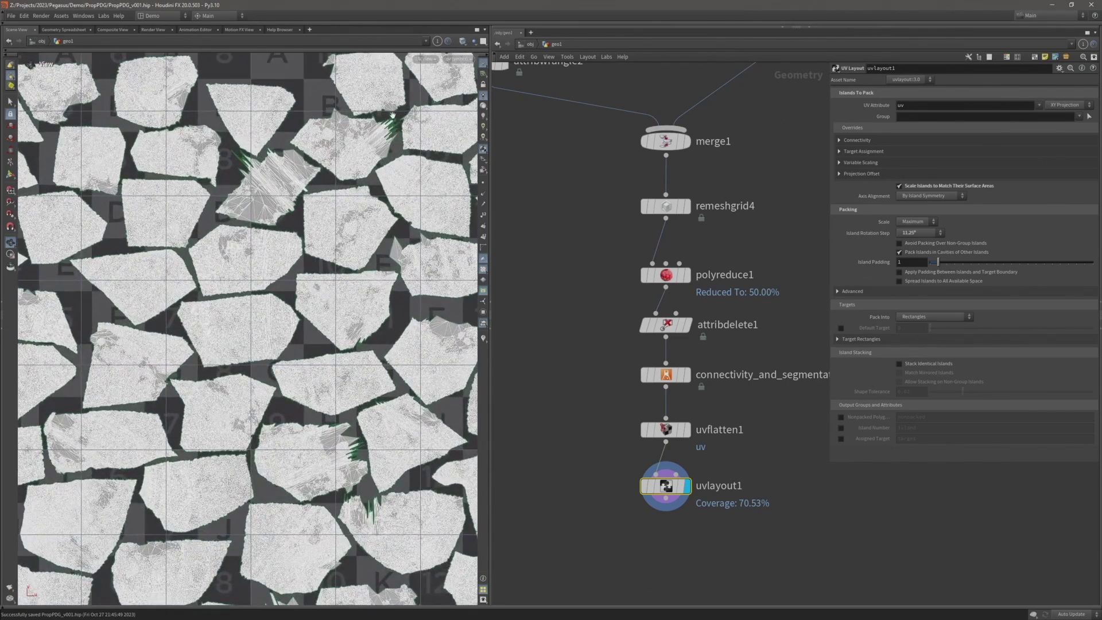
scroll(261, 167, "up", 3)
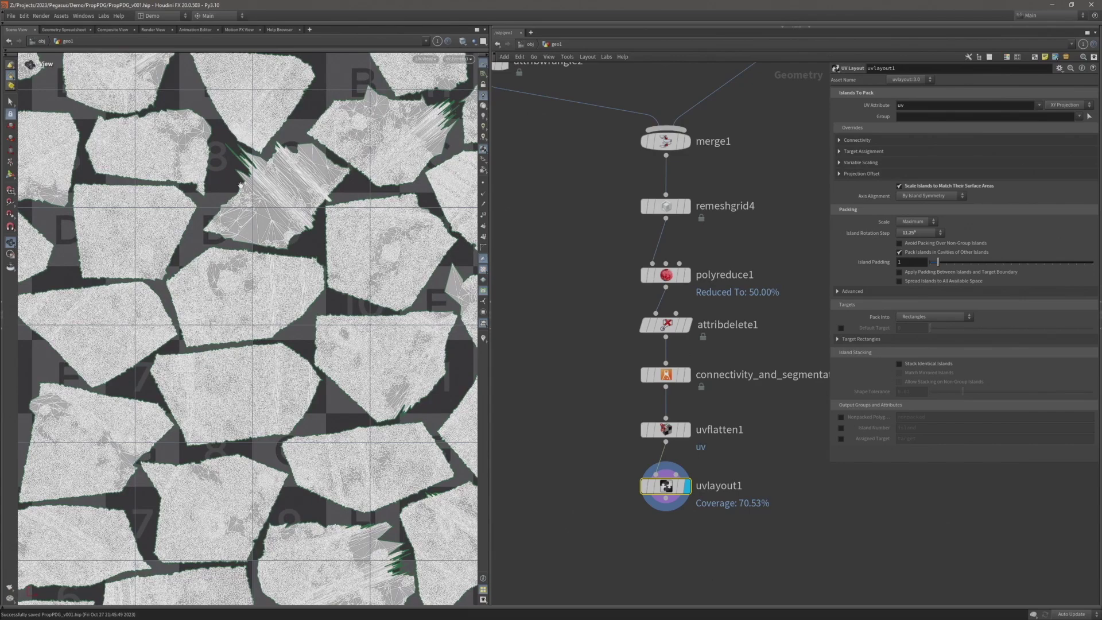
scroll(241, 186, "down", 5)
scroll(232, 201, "down", 4)
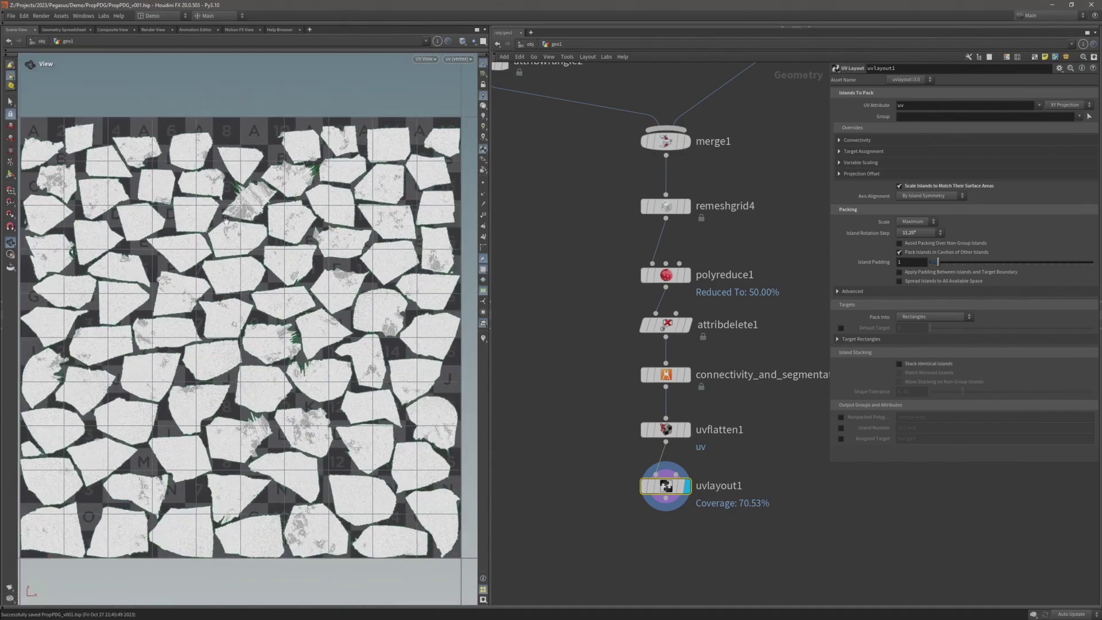
scroll(251, 202, "up", 1)
scroll(251, 202, "down", 1)
middle_click_drag(251, 201, 244, 198)
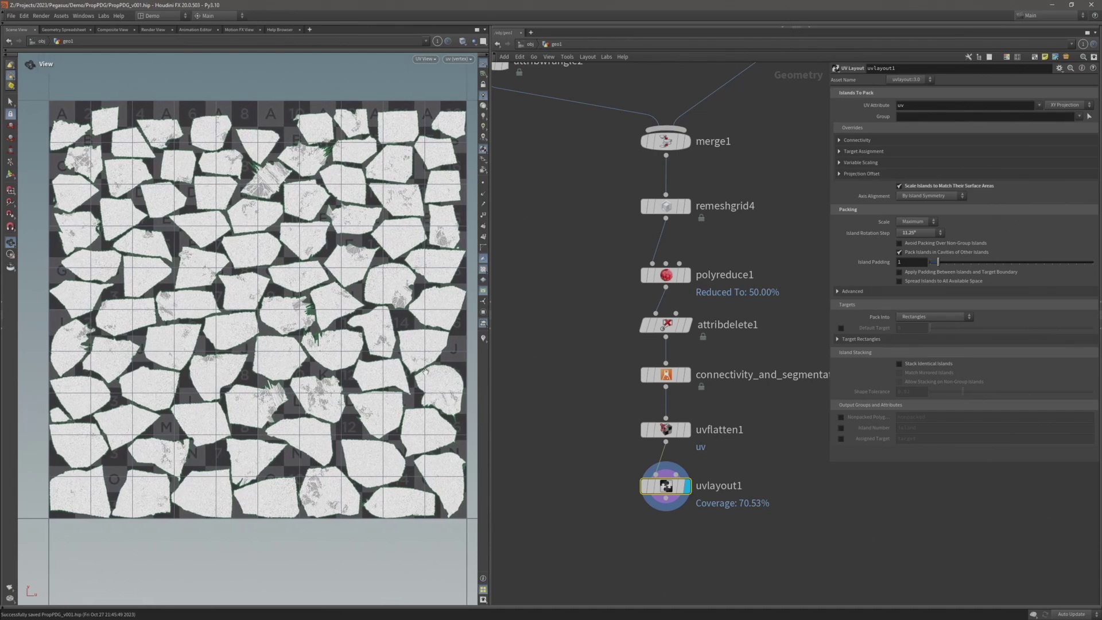
key("ctrl+s")
key("space+1")
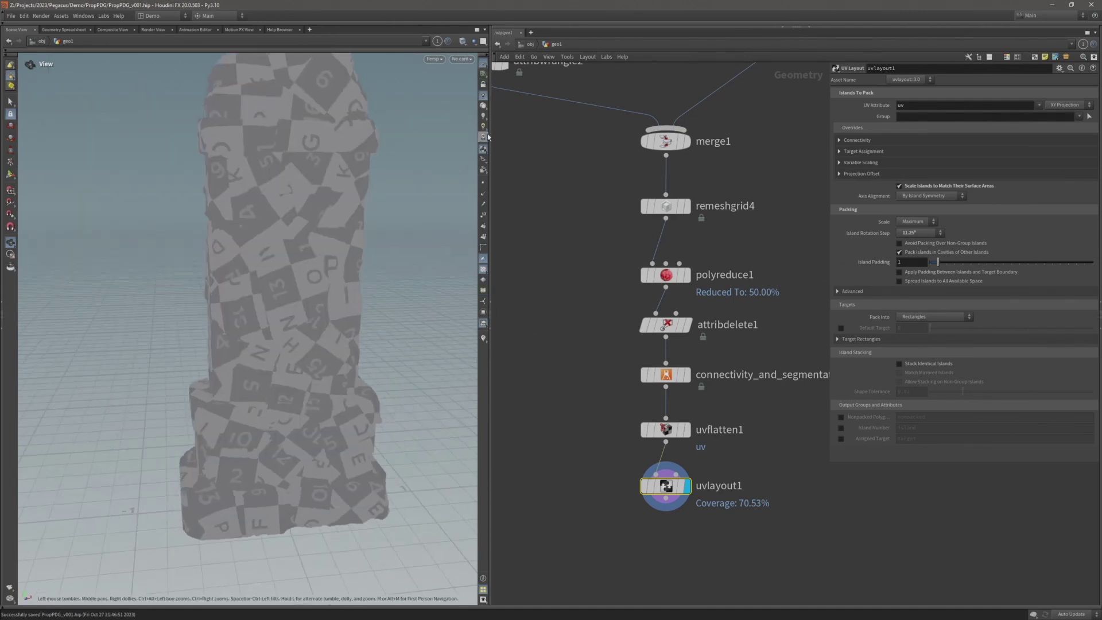
Step: Turn on viewport lighting and display connectivity_and_segmentation1, orbiting to inspect the coloured segments
left_click(483, 116)
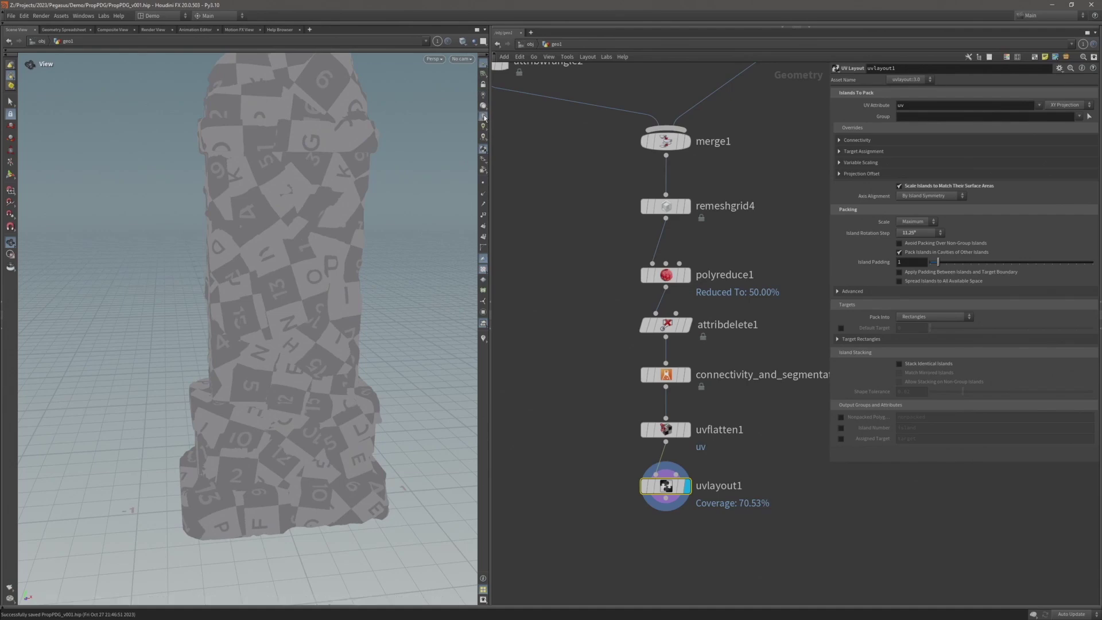
left_click_drag(296, 336, 320, 342)
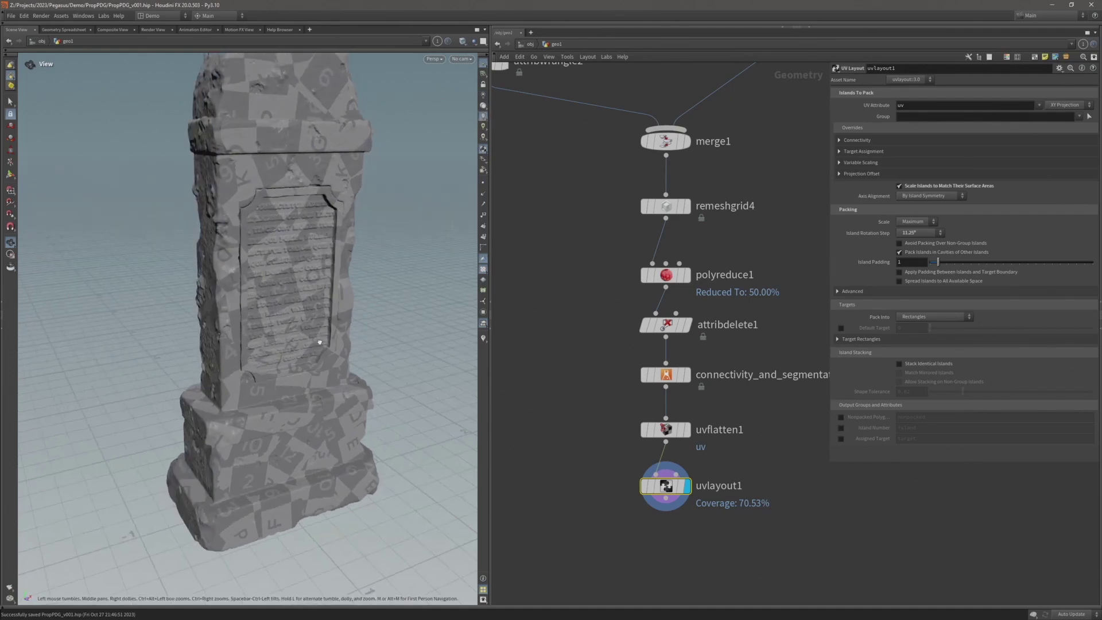
left_click(687, 375)
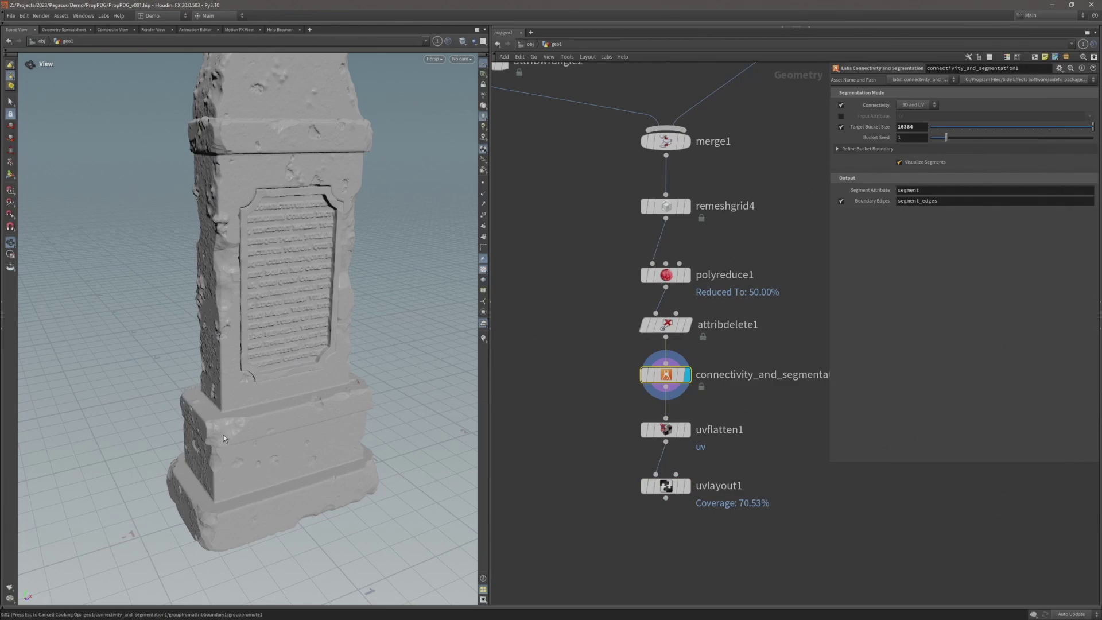
scroll(223, 438, "up", 5)
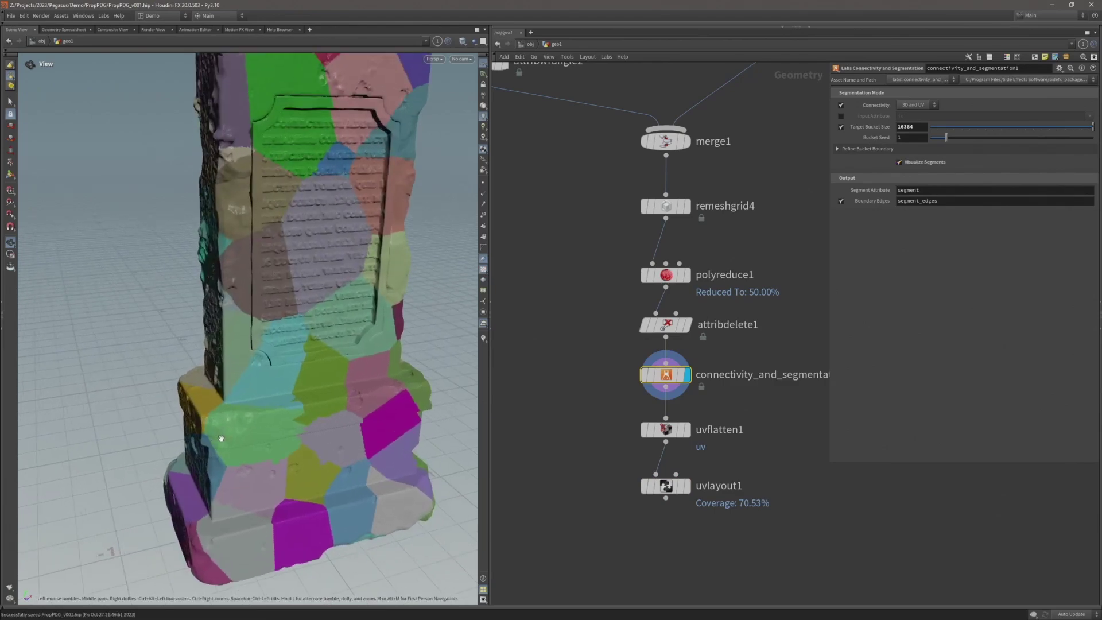
scroll(221, 438, "up", 3)
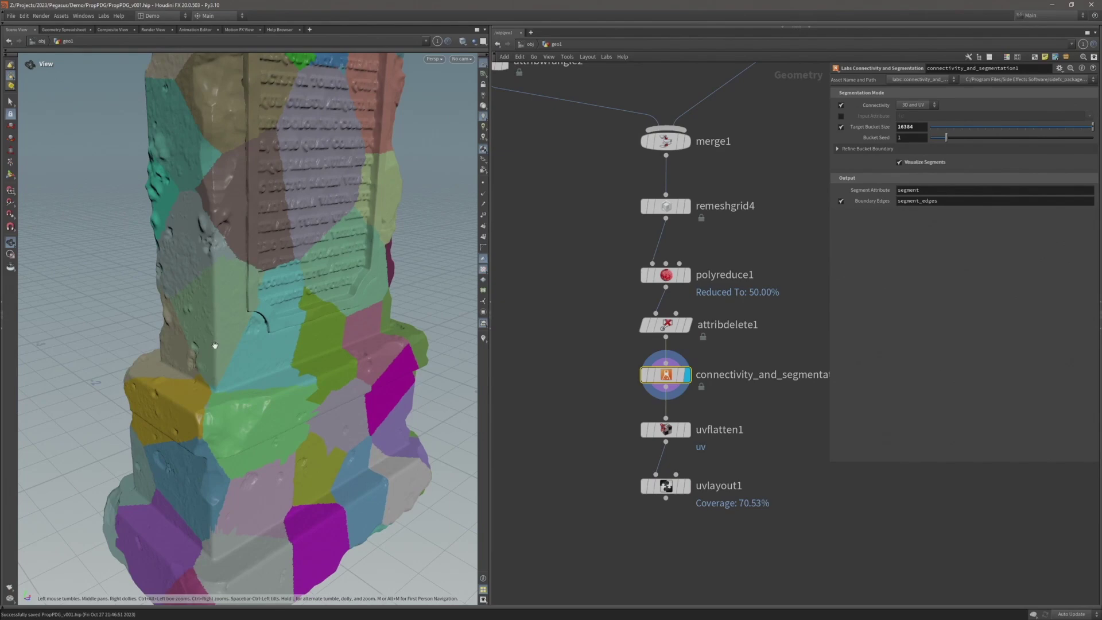
left_click_drag(215, 345, 264, 406)
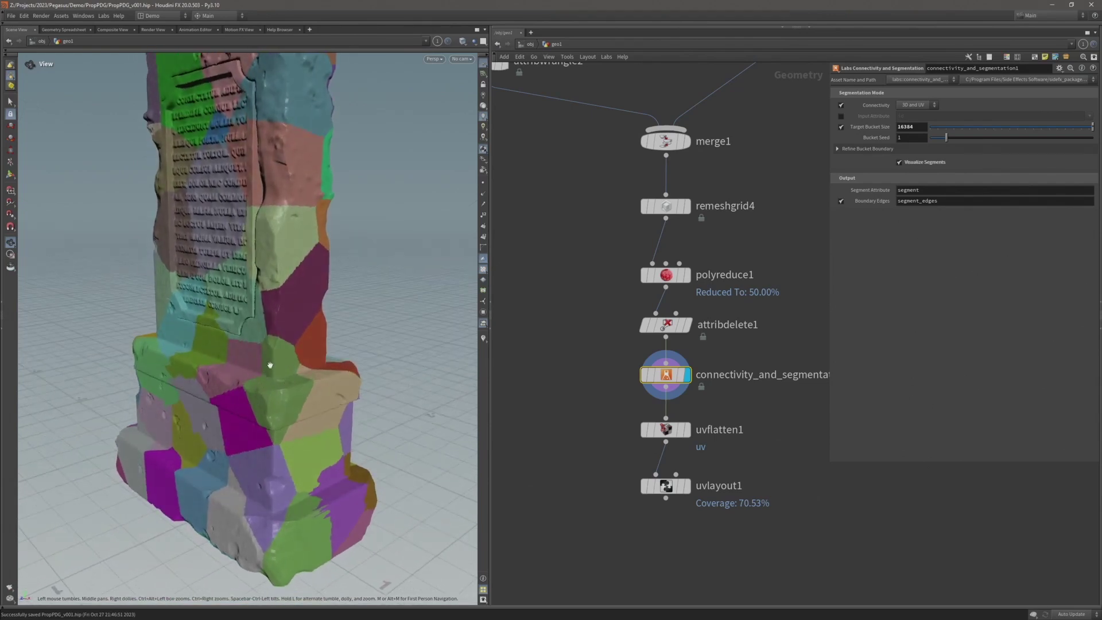
left_click_drag(259, 350, 268, 314)
middle_click_drag(269, 315, 337, 333)
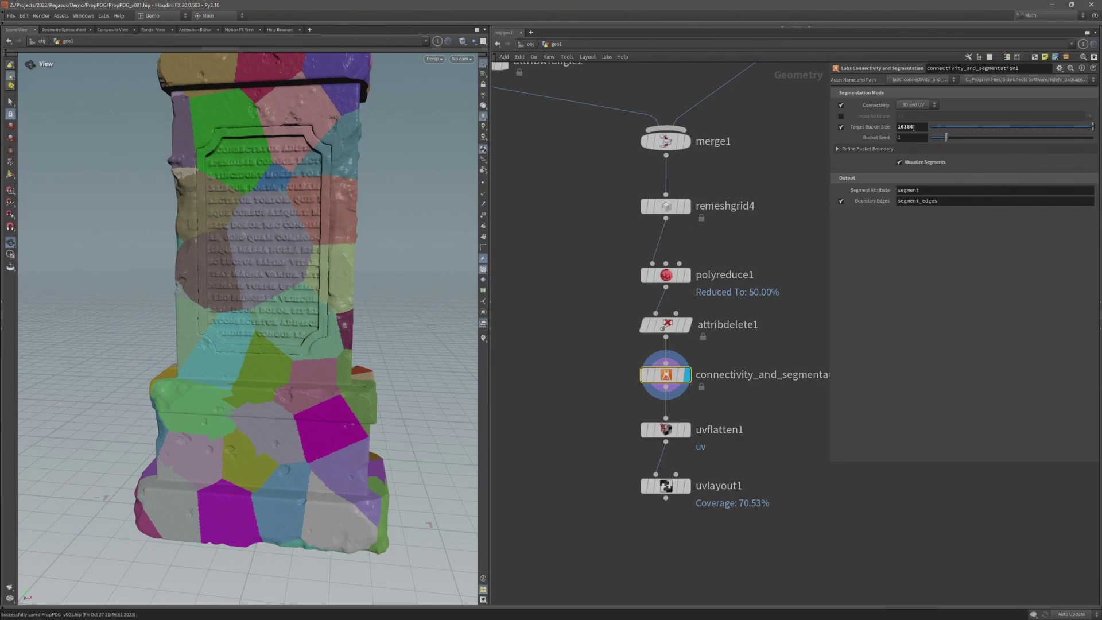
Step: Set Target Bucket Size to 8192, save, and orbit the pillar to compare the segments
double_click(914, 128)
type("8192")
key("Return")
key("ctrl+s")
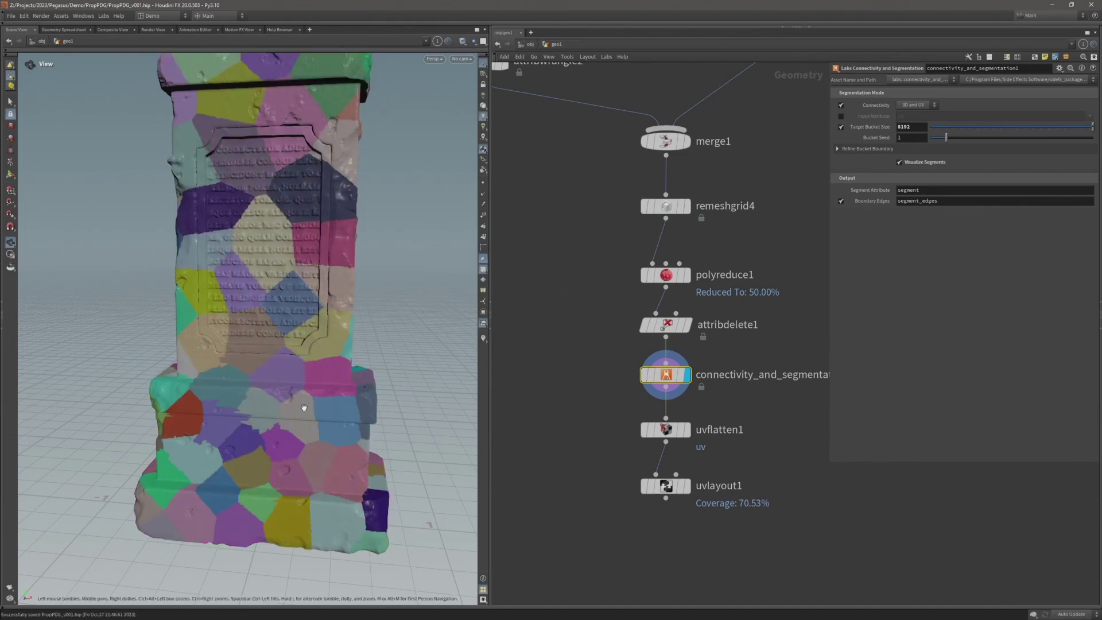
left_click_drag(304, 408, 225, 403)
left_click_drag(344, 413, 393, 322)
Step: Restore Target Bucket Size to 16384, save, turn off Visualize Segments, and select attribdelete1
left_click(908, 125)
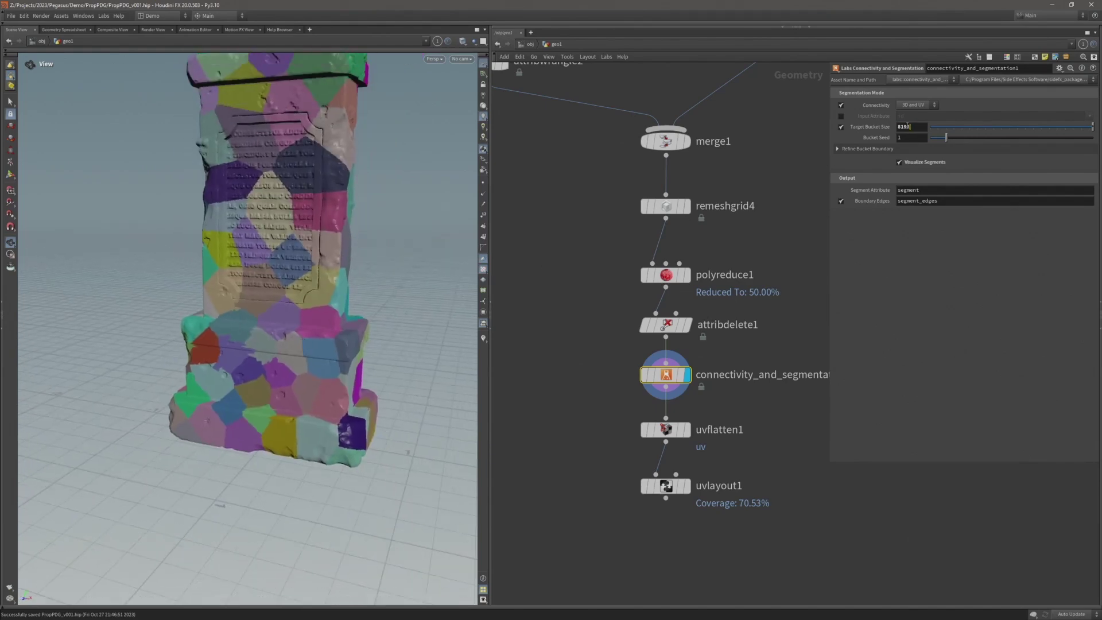
double_click(907, 126)
type("16384")
key("Return")
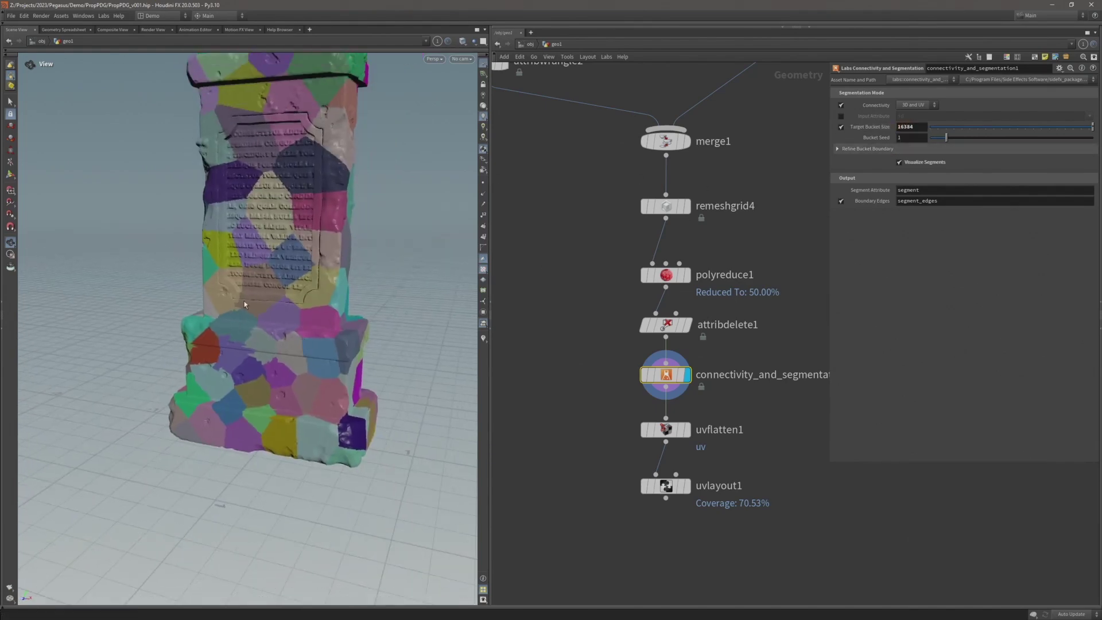
key("ctrl+s")
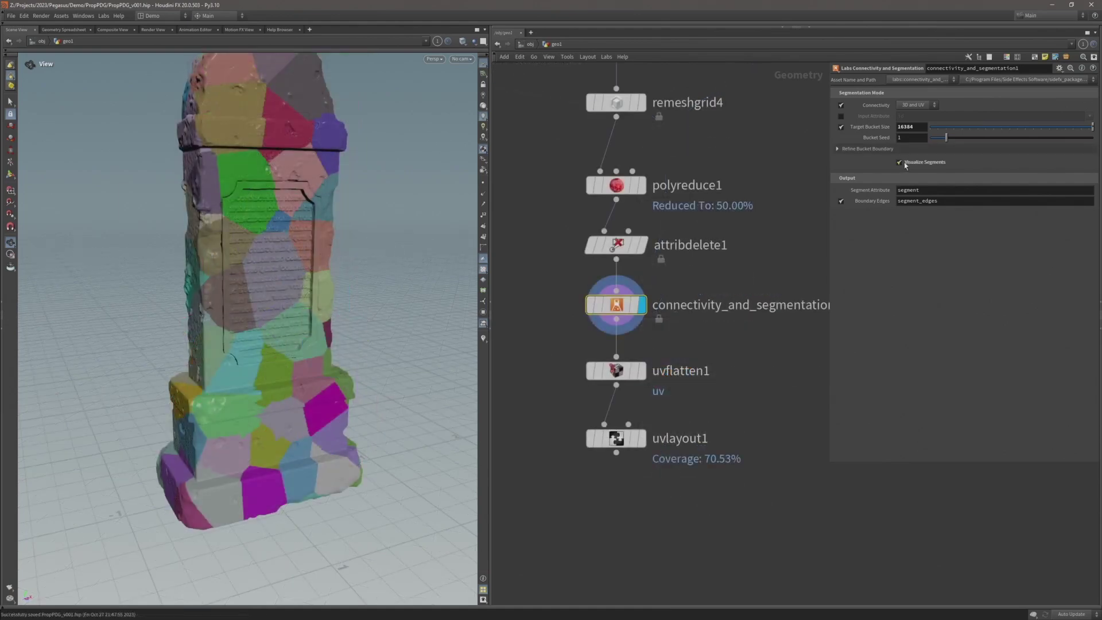
left_click(900, 162)
key("Up")
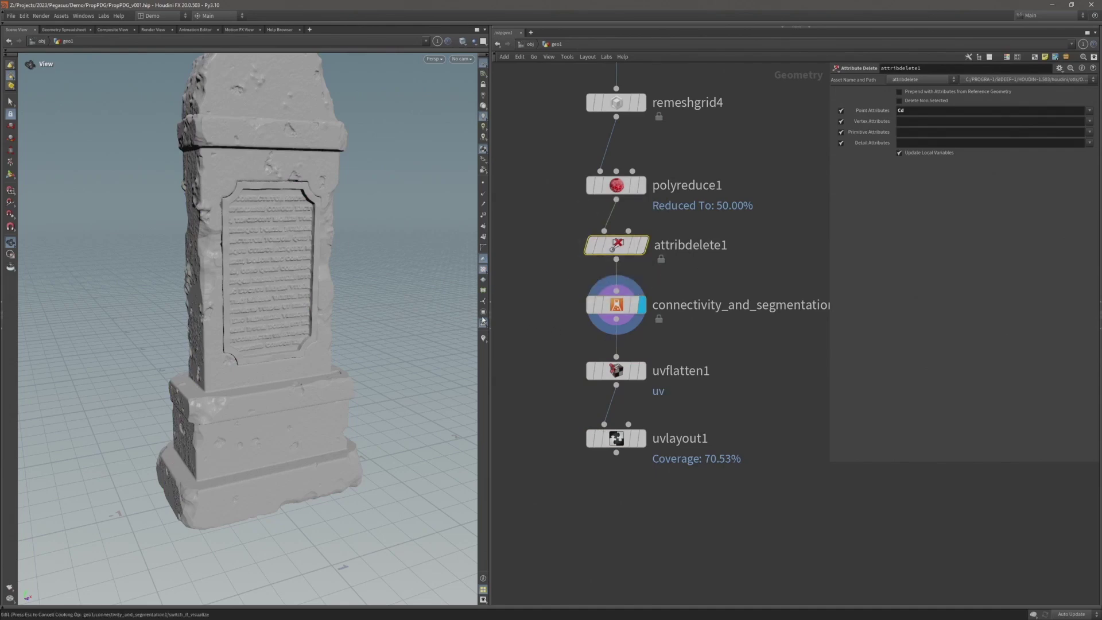
Step: Remove attribdelete1 from the node chain and view the gravestone nearly frontally
key("Down")
scroll(702, 333, "down", 5)
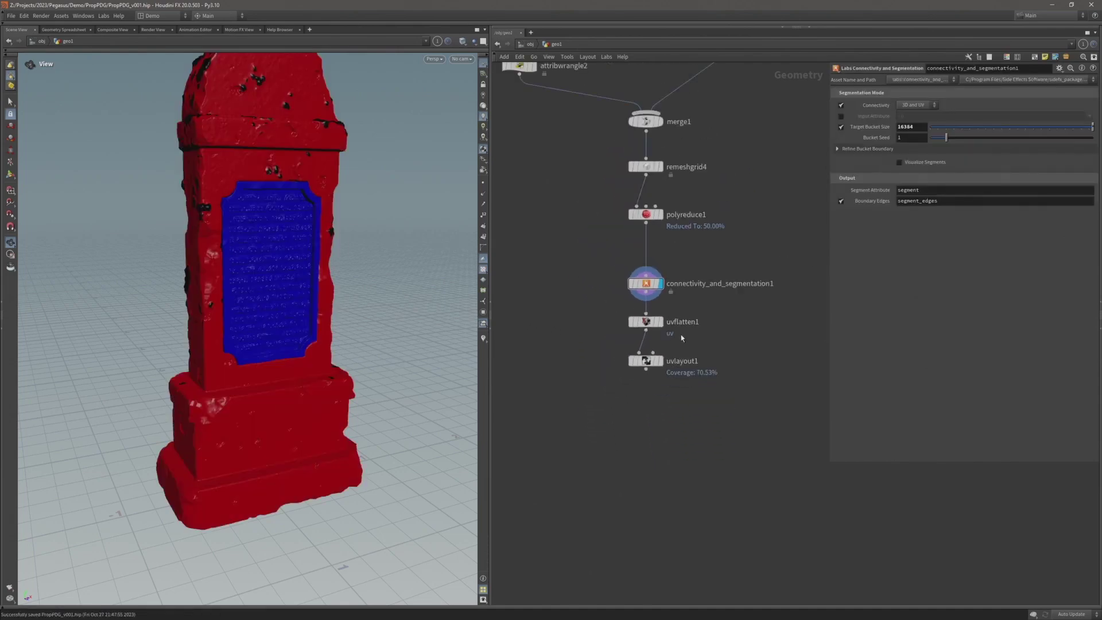
middle_click_drag(283, 222, 292, 264)
left_click_drag(292, 264, 264, 257)
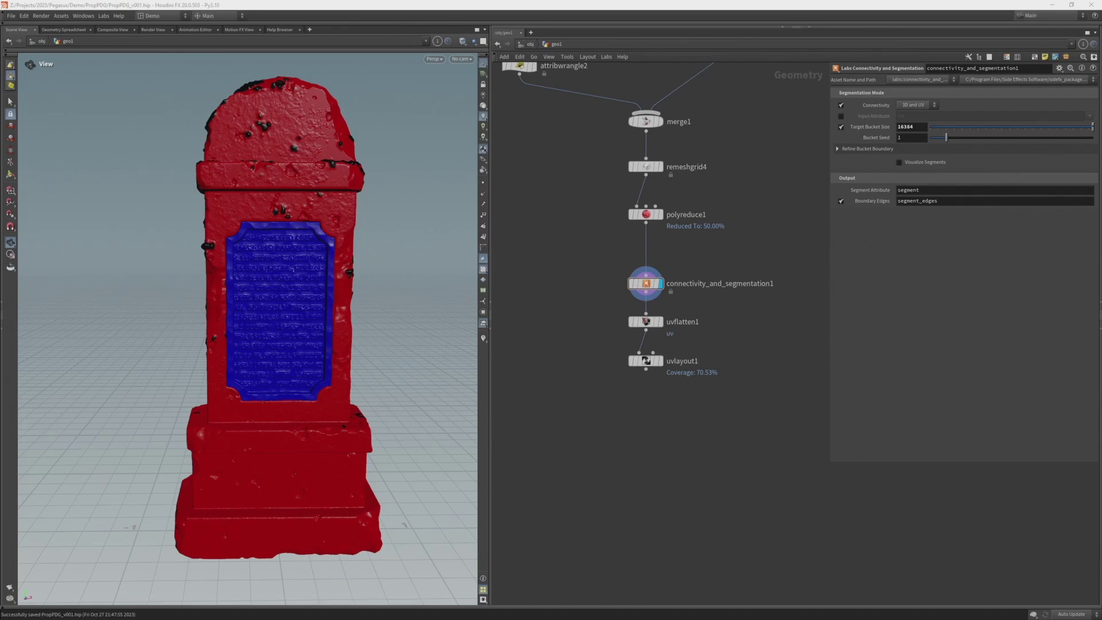
Step: Create a ROP FBX Output node wired from uvlayout1's output and place it below uvlayout1
left_click(647, 371)
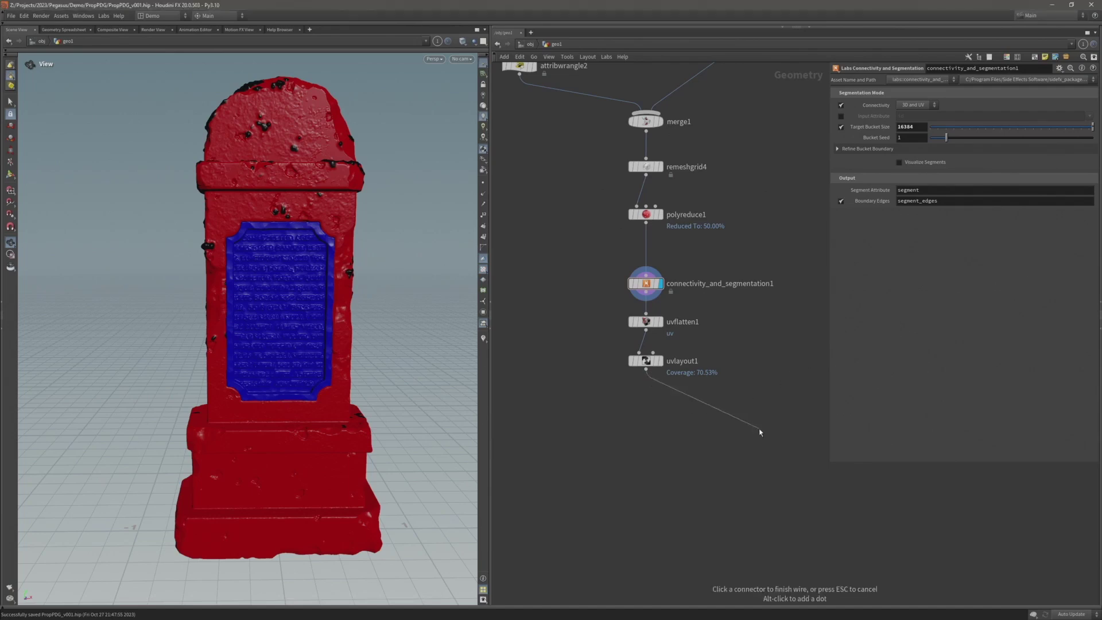
middle_click_drag(758, 433, 675, 388)
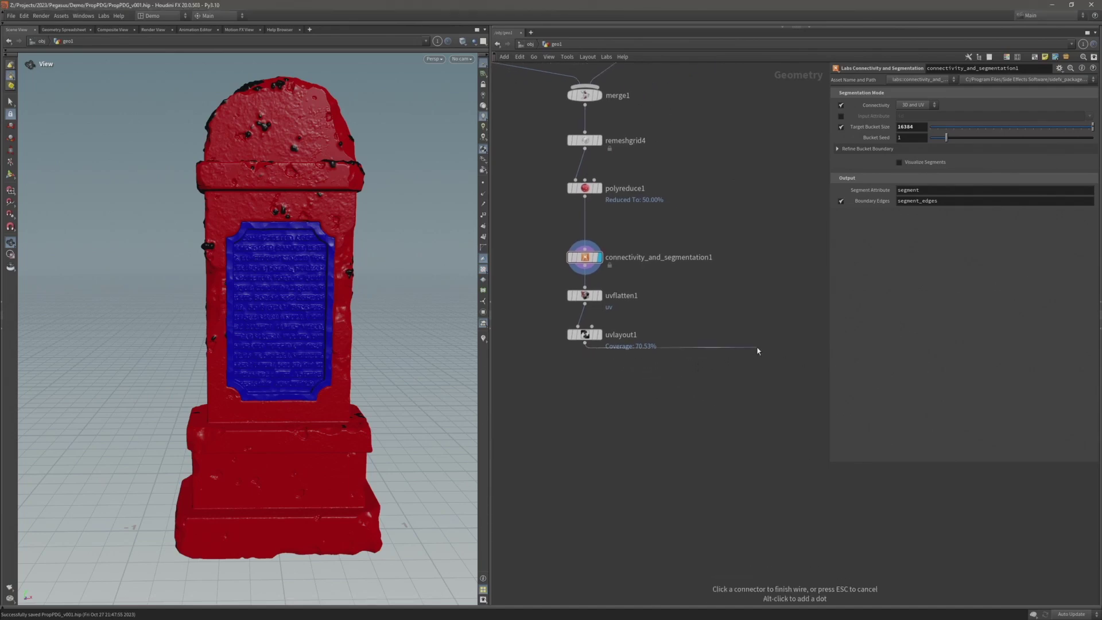
key("Tab")
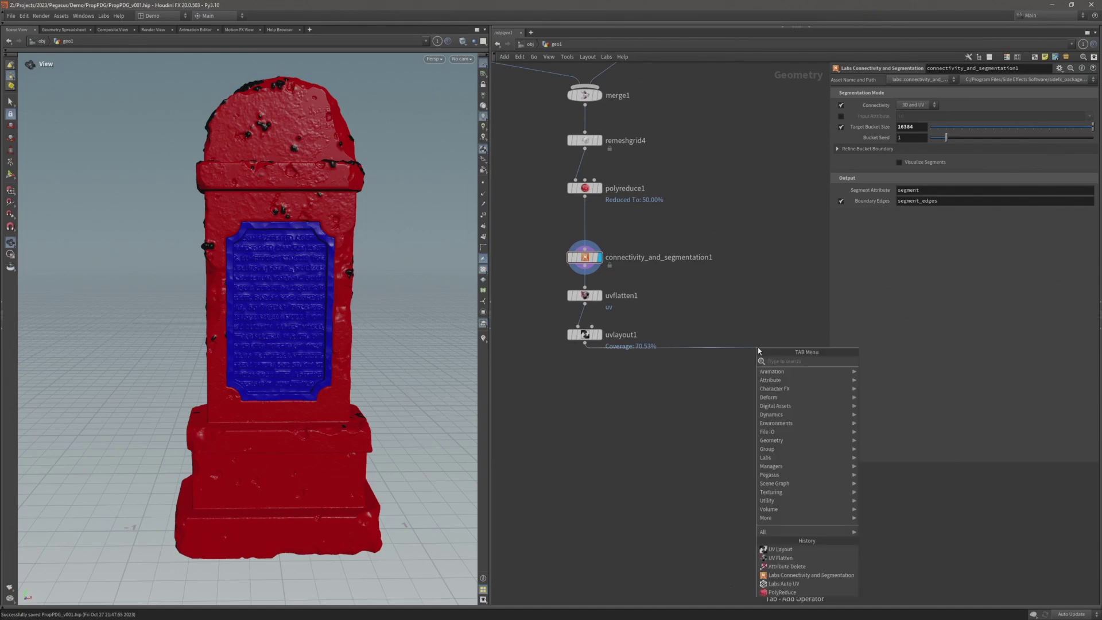
type("fbx out")
key("Return")
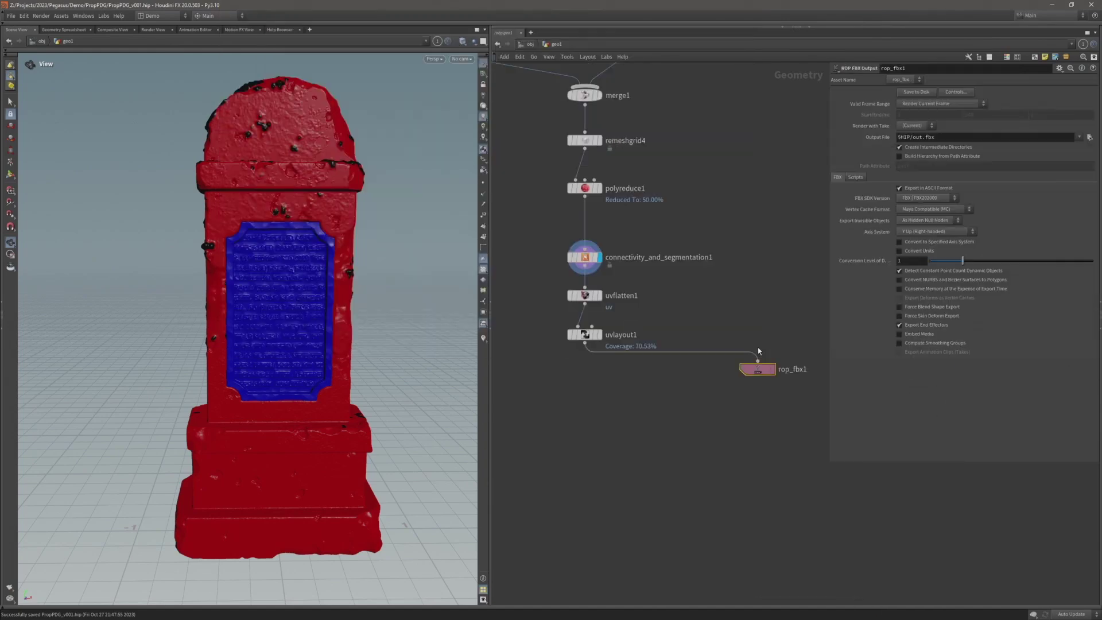
key("ctrl+s")
left_click_drag(761, 371, 755, 398)
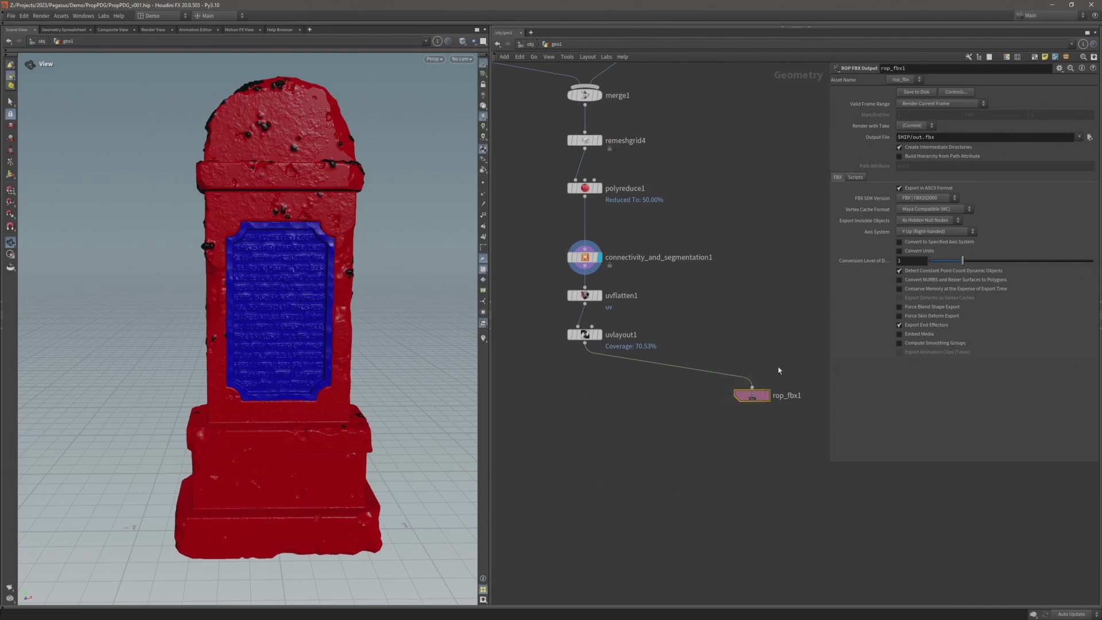
left_click_drag(739, 401, 732, 416)
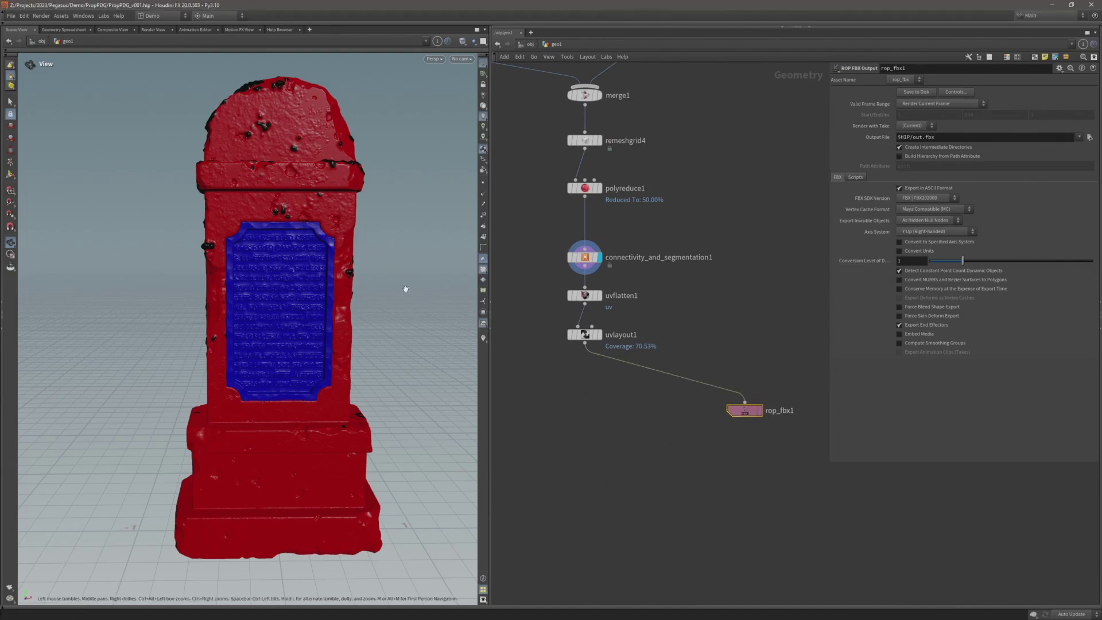
mouse_move(300, 138)
left_mouse_down()
mouse_move(270, 141)
mouse_move(310, 137)
left_mouse_up()
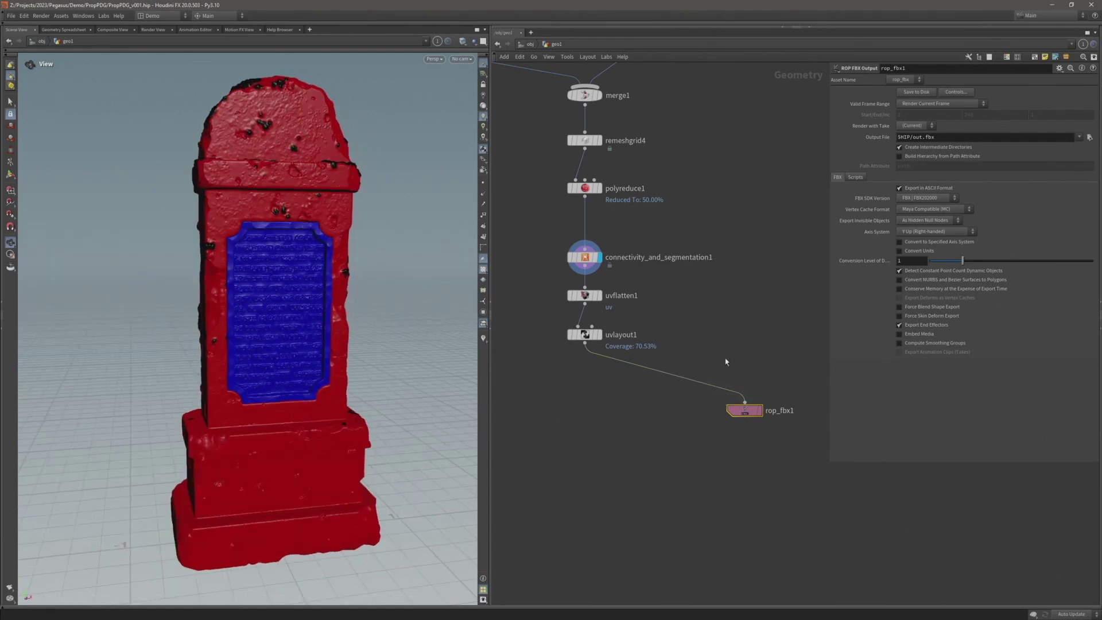
Step: Insert an Attribute Delete node between uvlayout1 and rop_fbx1, display it, and save
left_click(674, 391)
key("Tab")
type("attribd")
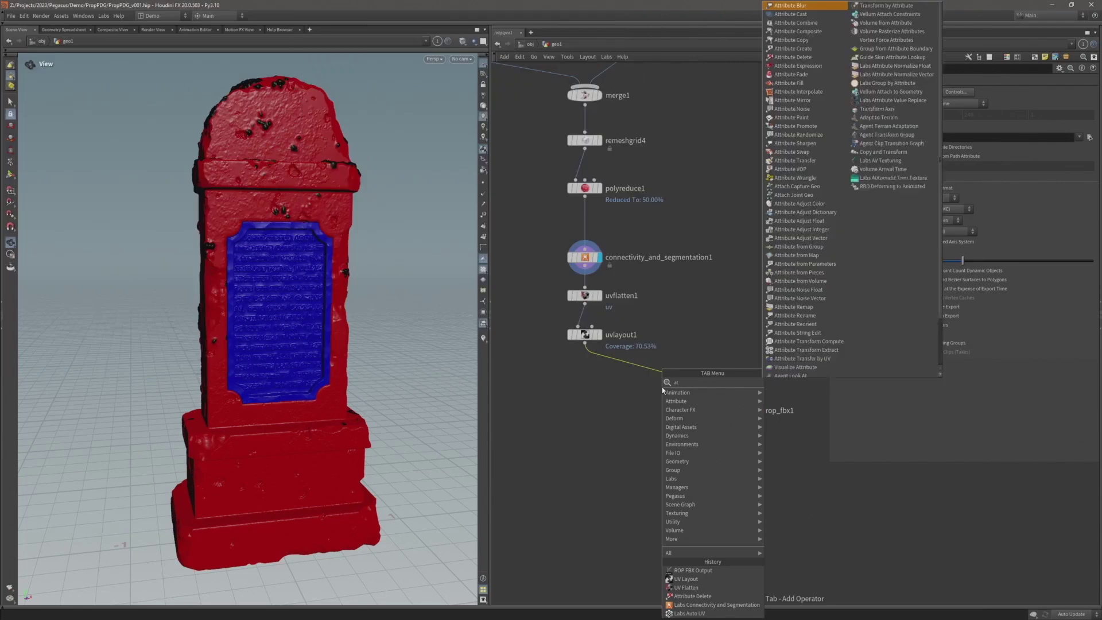
key("Return")
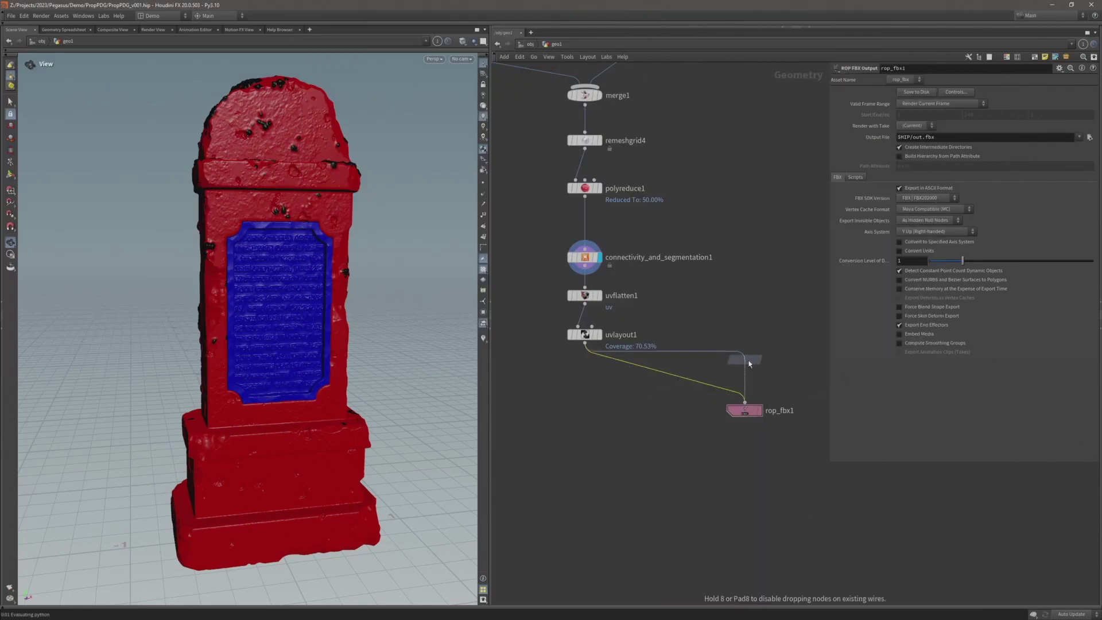
left_click(748, 369)
key("r")
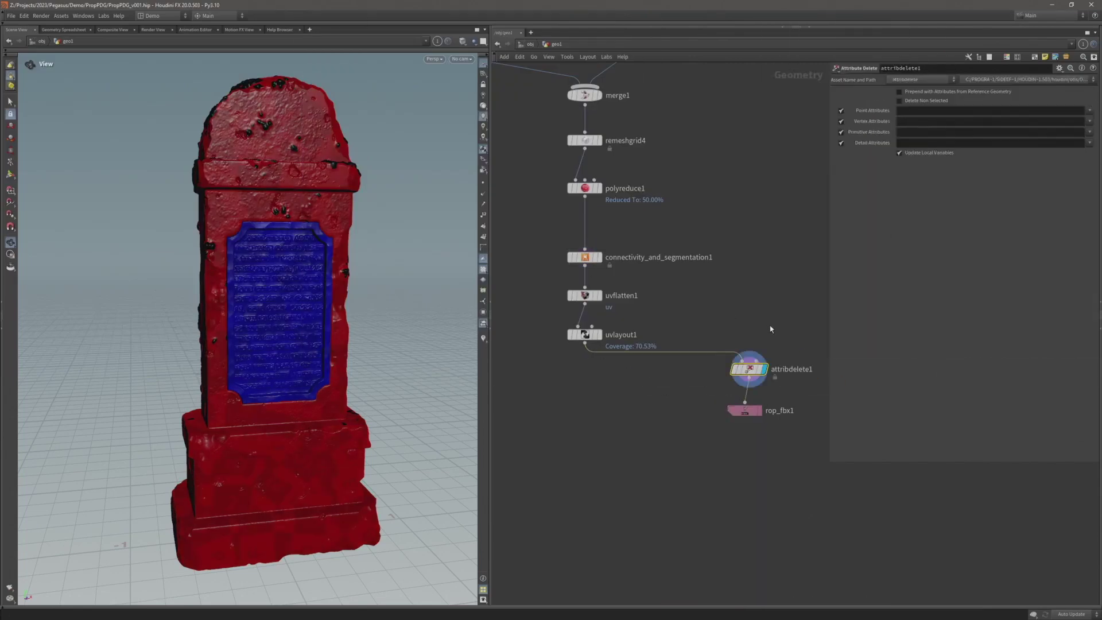
left_click_drag(751, 369, 747, 369)
key("ctrl+s")
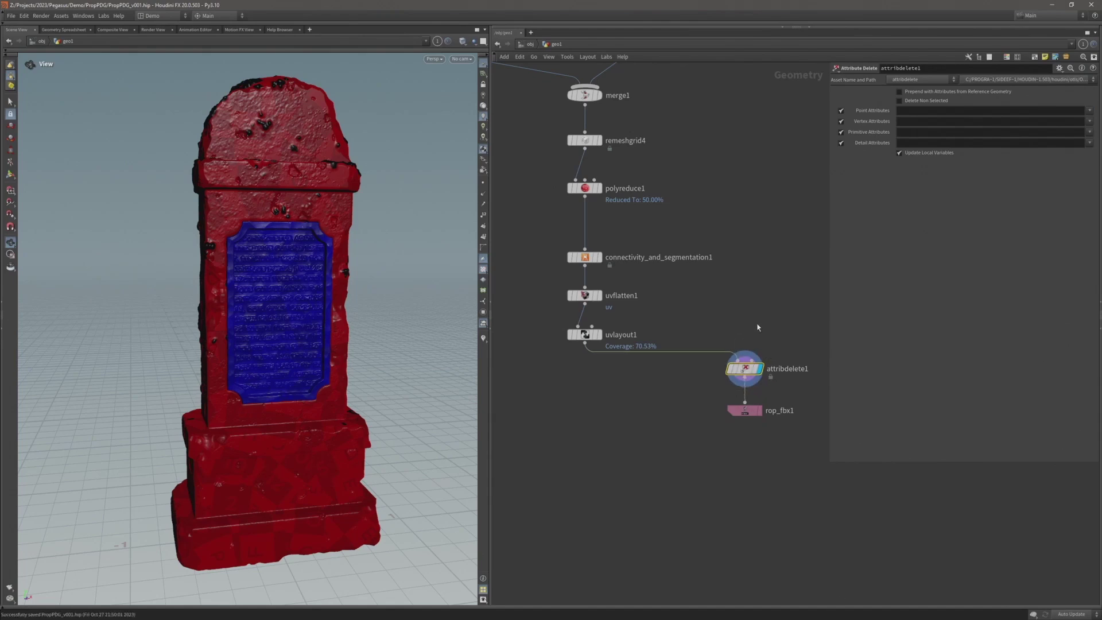
middle_click_drag(758, 327, 701, 268)
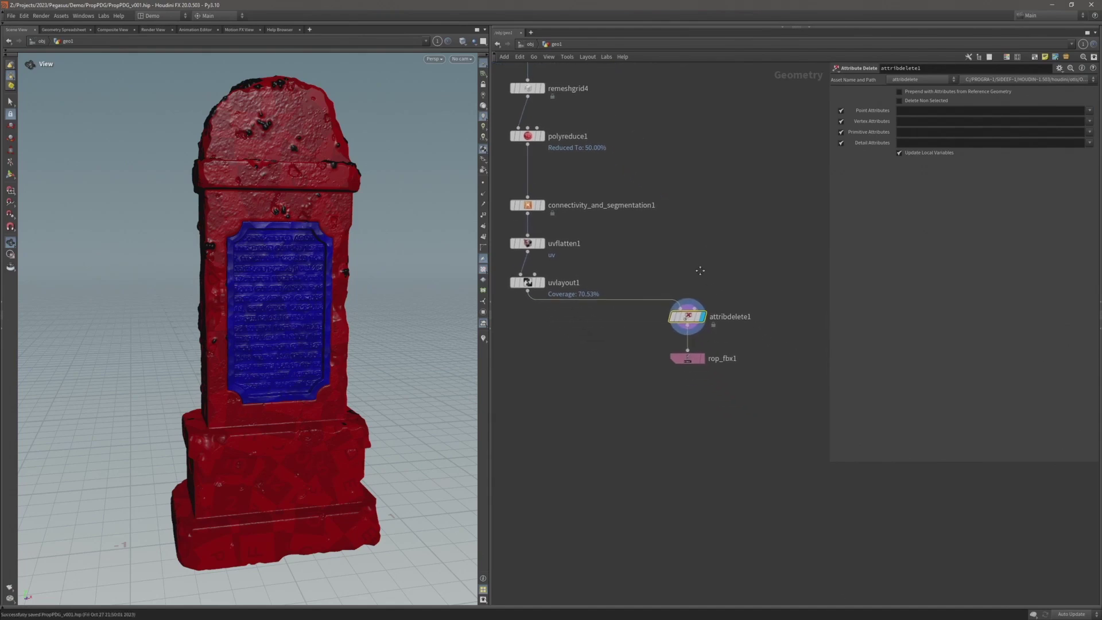
Step: Choose Cd, N, P point attributes and uv vertex attribute, and enable Delete Non Selected
left_click(1090, 111)
left_click(1080, 120)
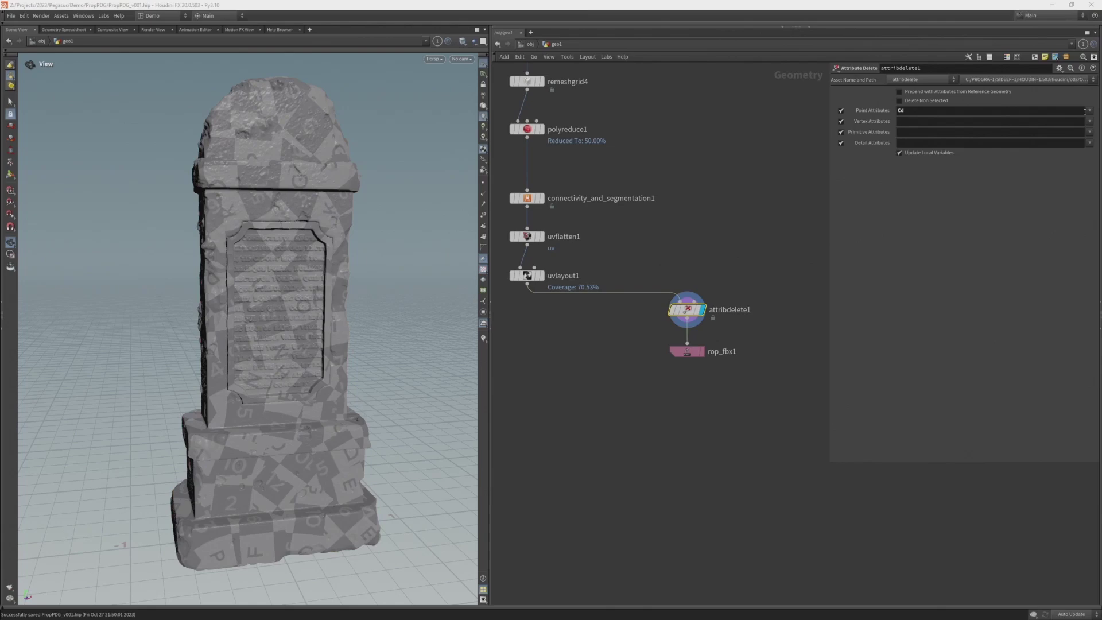
left_click(1090, 111)
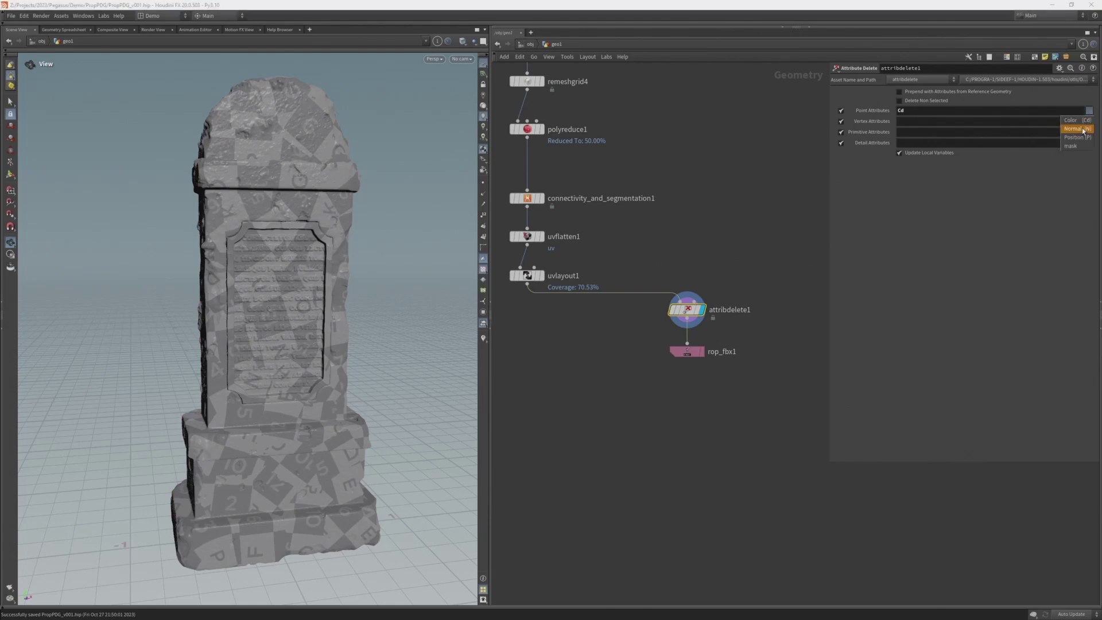
left_click(1082, 129)
left_click(1089, 111)
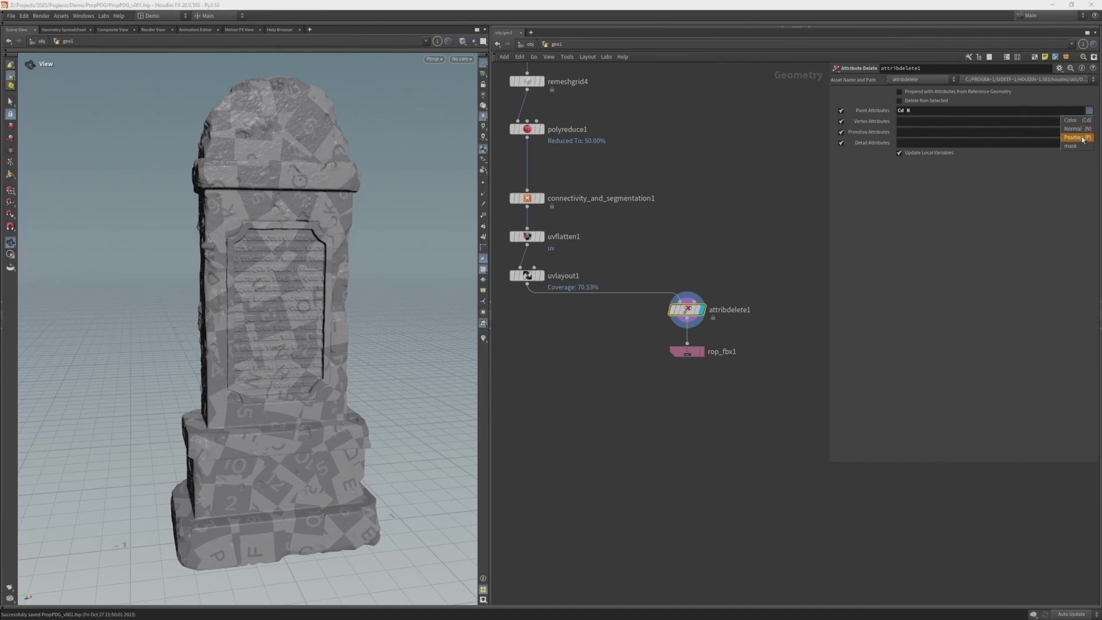
left_click(1081, 137)
left_click(1089, 123)
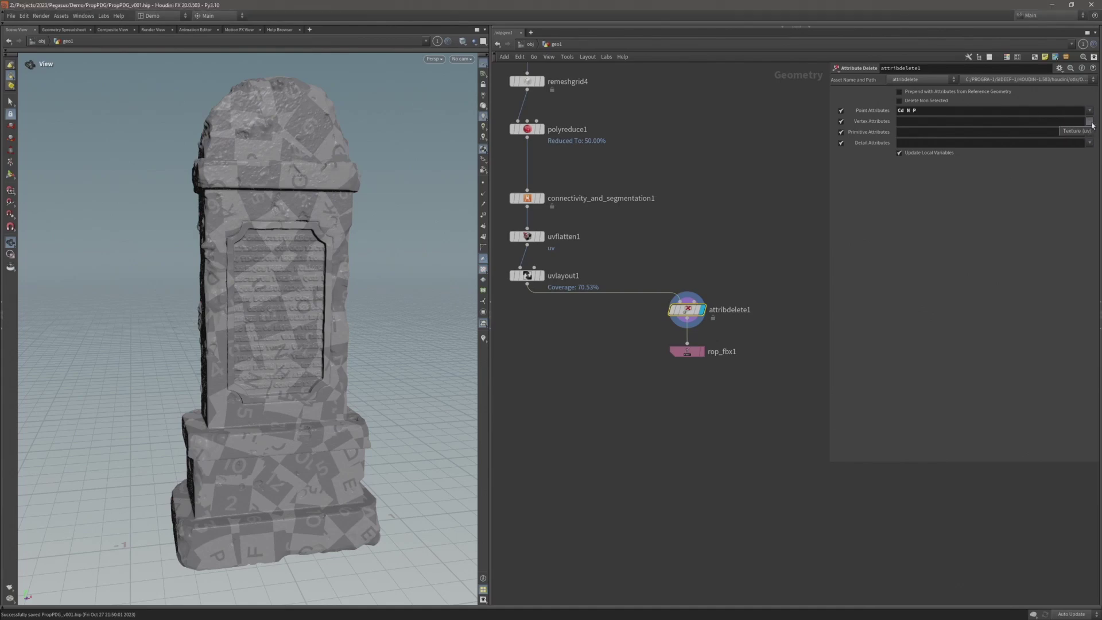
left_click(1082, 131)
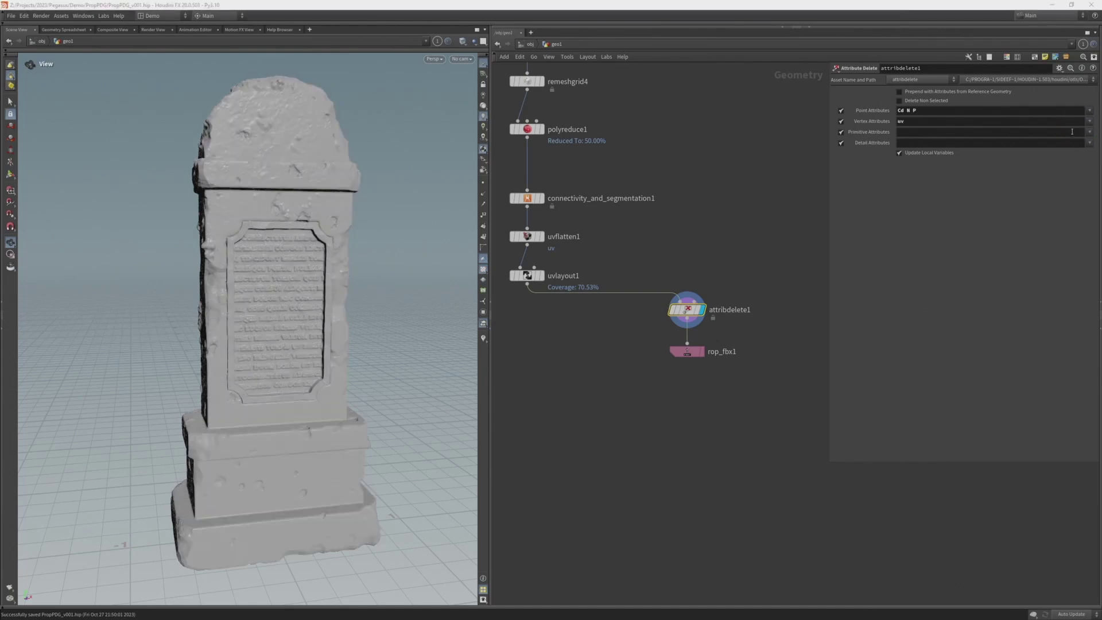
left_click(1090, 133)
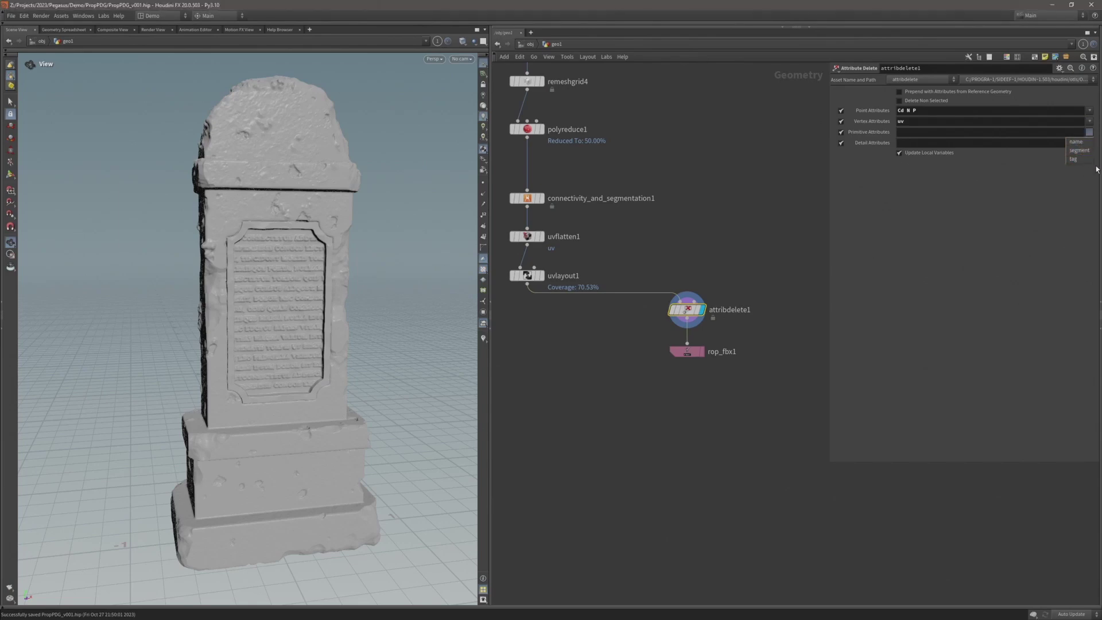
left_click(1089, 144)
left_click(1090, 144)
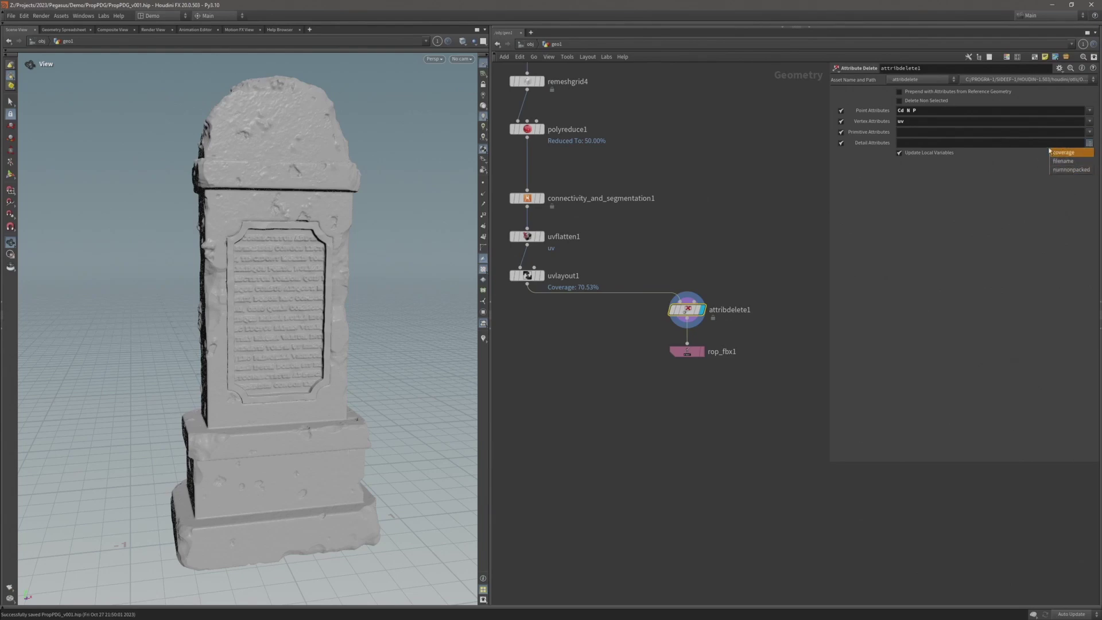
left_click(875, 224)
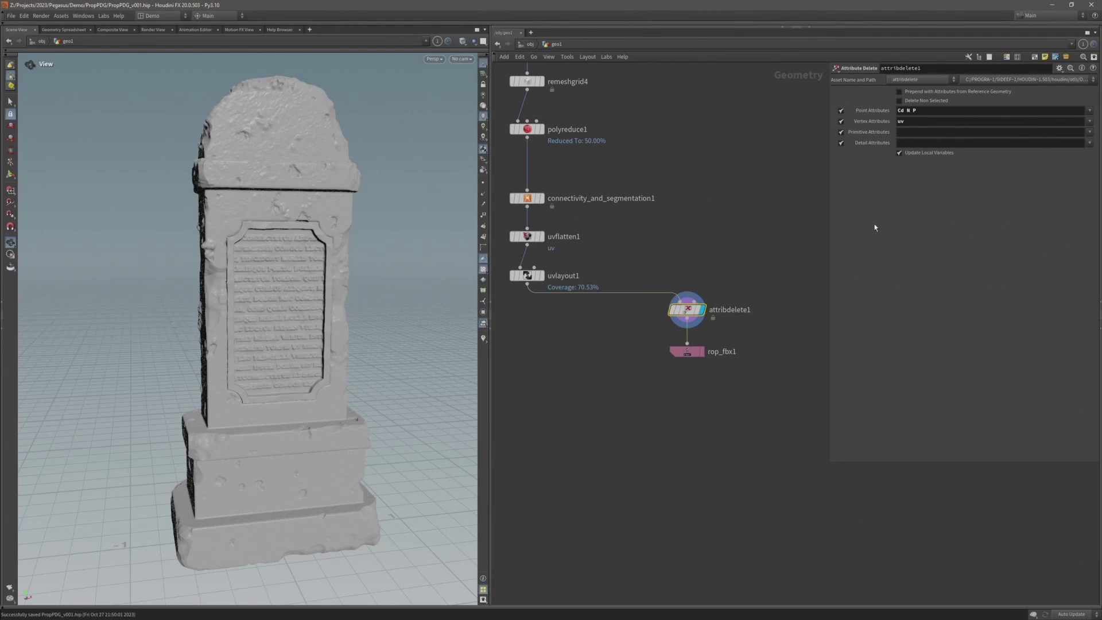
left_click(900, 101)
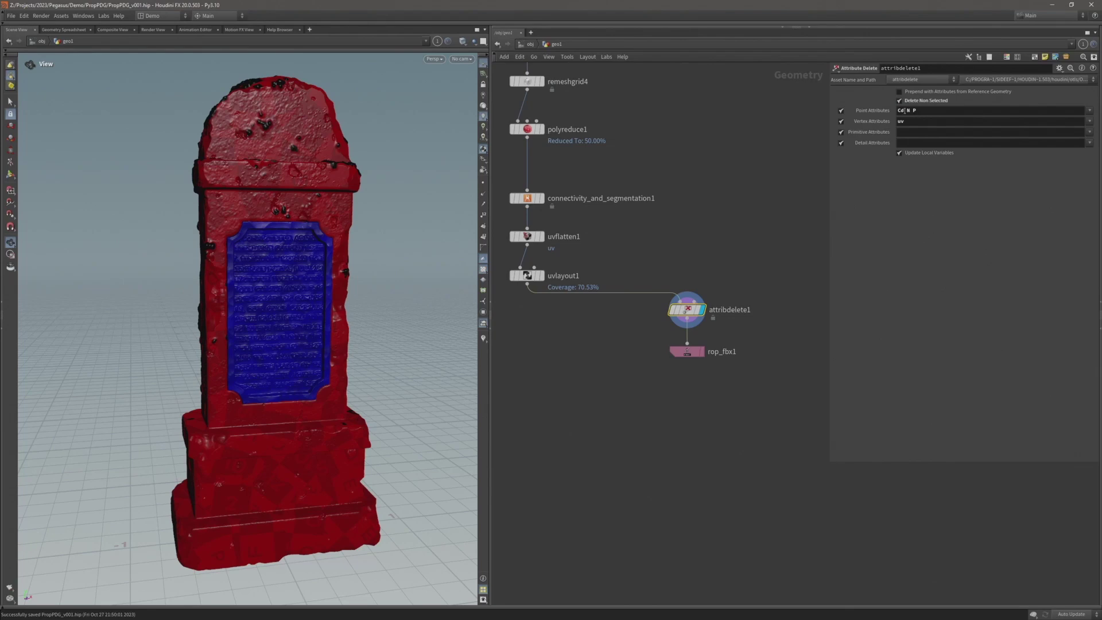
Step: Remove Cd from the Point Attributes field, save, and move rop_fbx1 further below attribdelete1
double_click(902, 111)
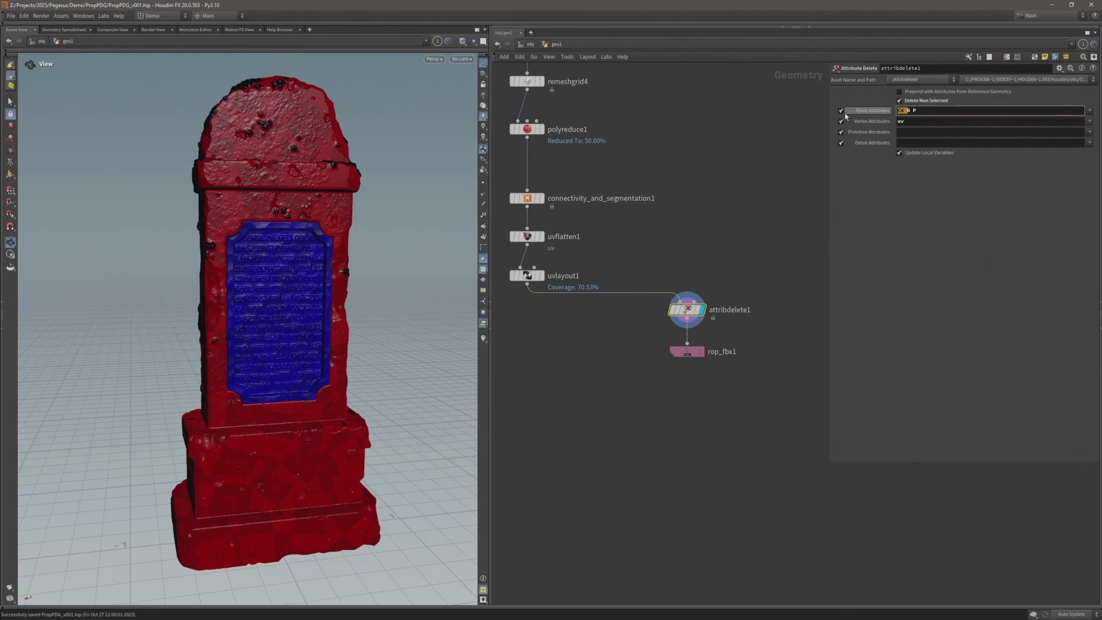
key("BackSpace")
key("Return")
middle_click_drag(758, 170, 760, 164)
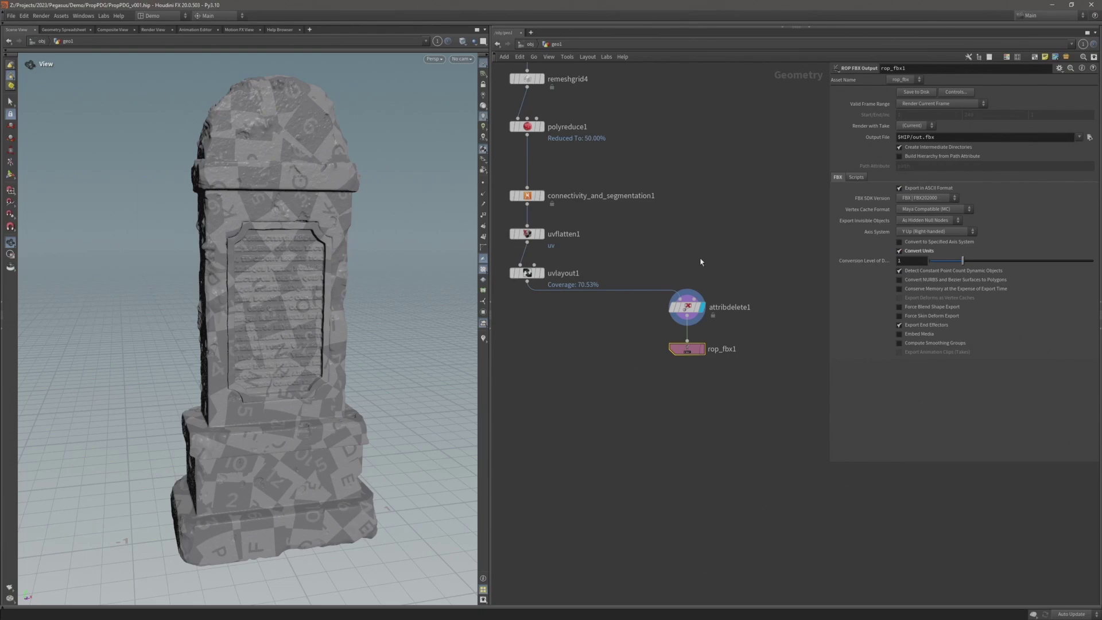
key("ctrl+s")
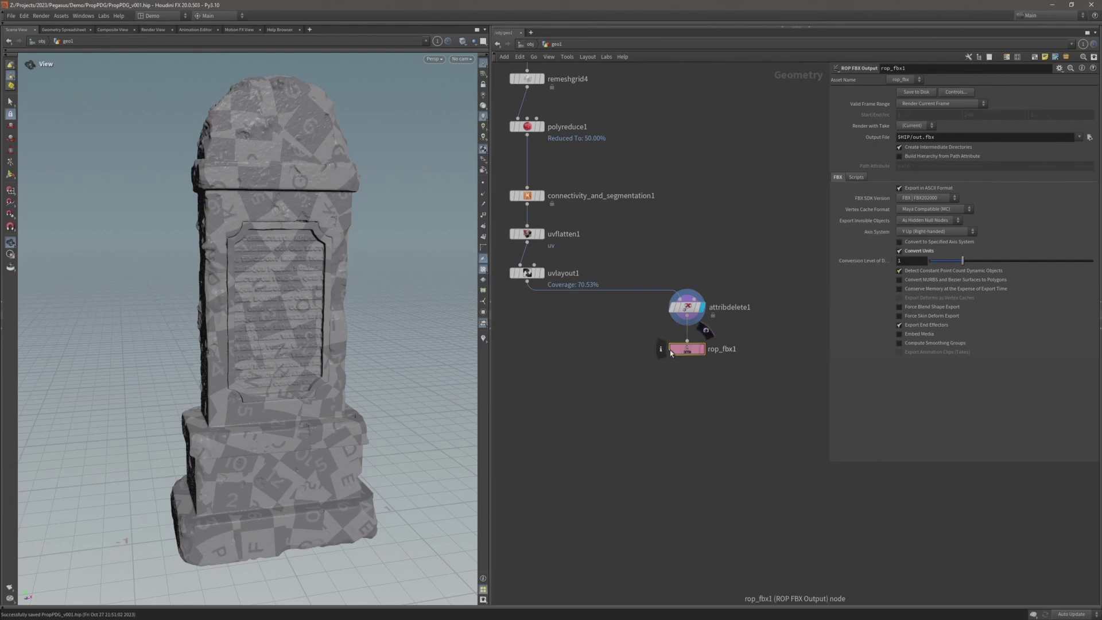
left_click_drag(687, 352, 688, 361)
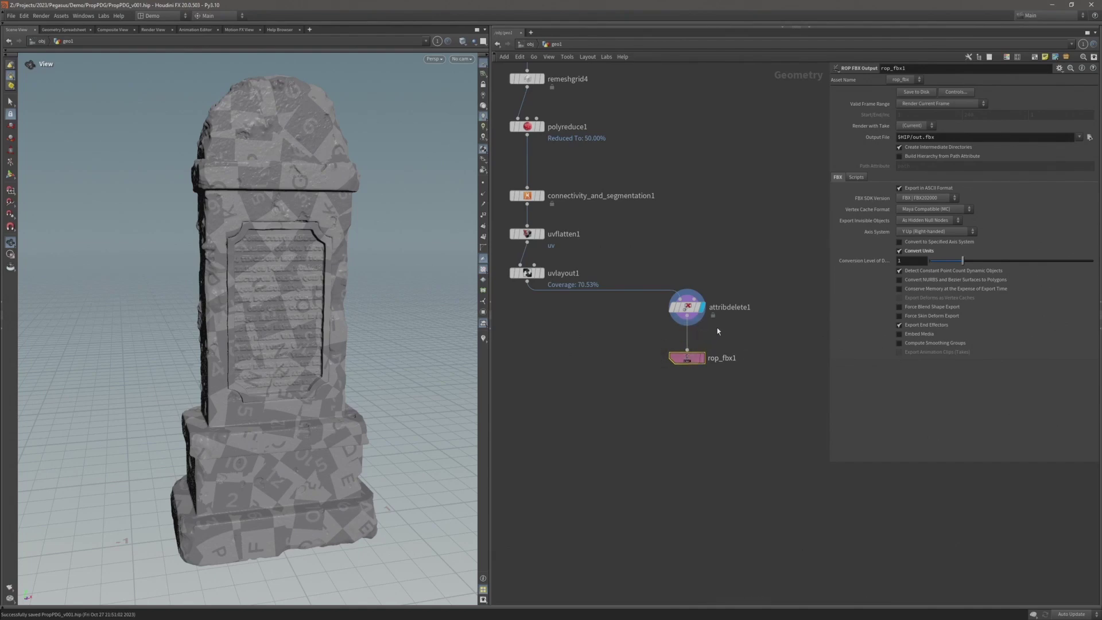
Step: Set rop_fbx1's Output File to $HIP/geo/SM_Headstone_Large_01.fbx, save, and check the expanded path
left_click(913, 137)
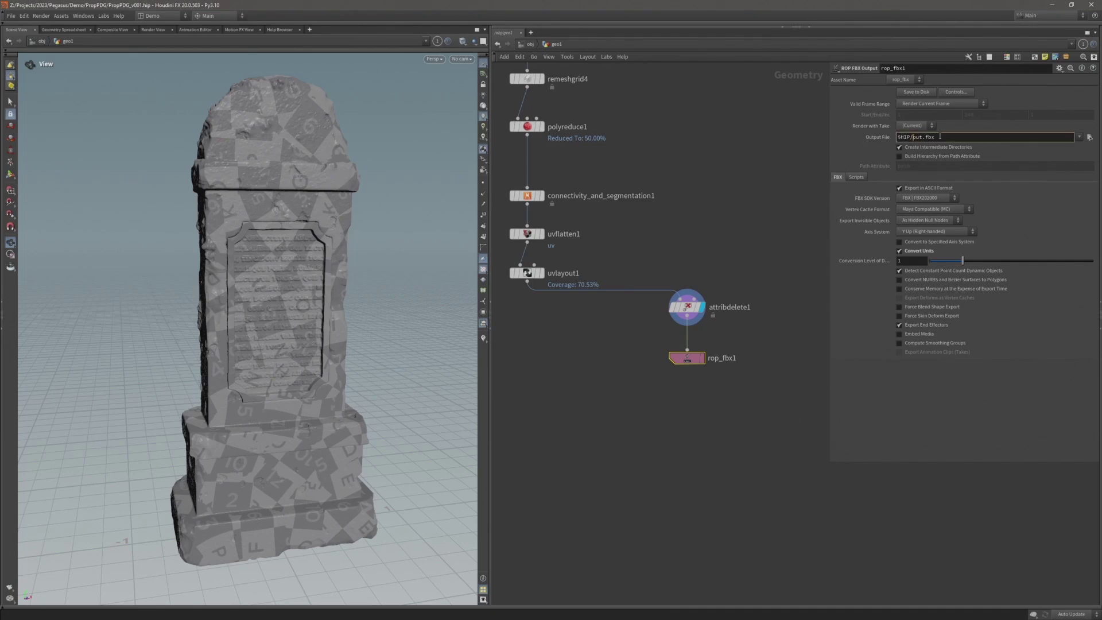
type("geo")
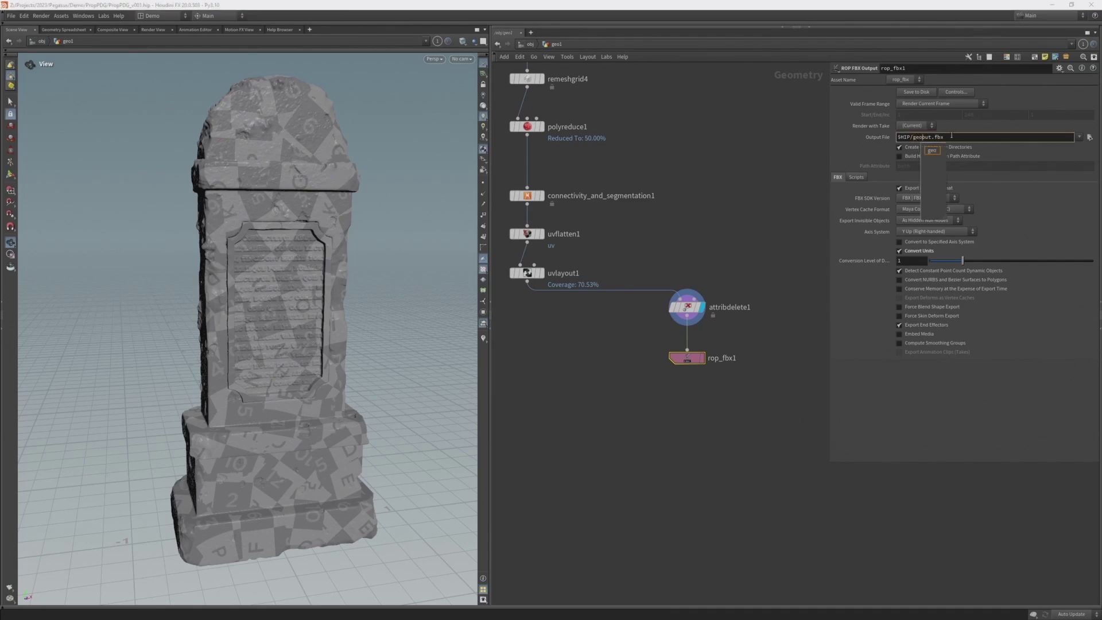
type("/")
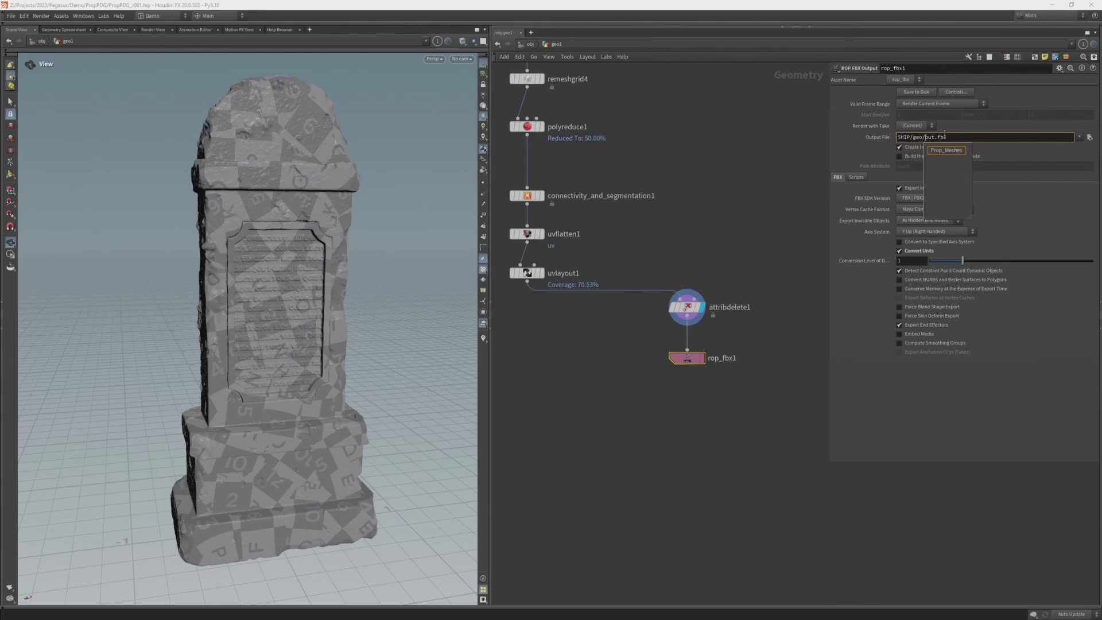
key("ctrl+shift+Right")
type("SM")
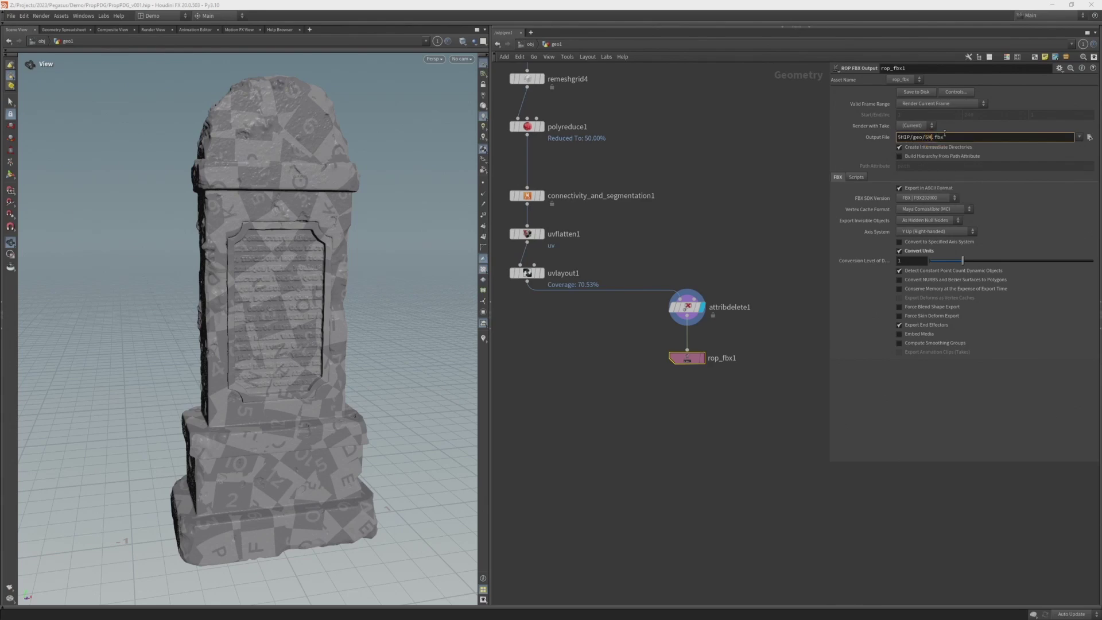
type("_")
type("Headstone_Large_01")
key("Return")
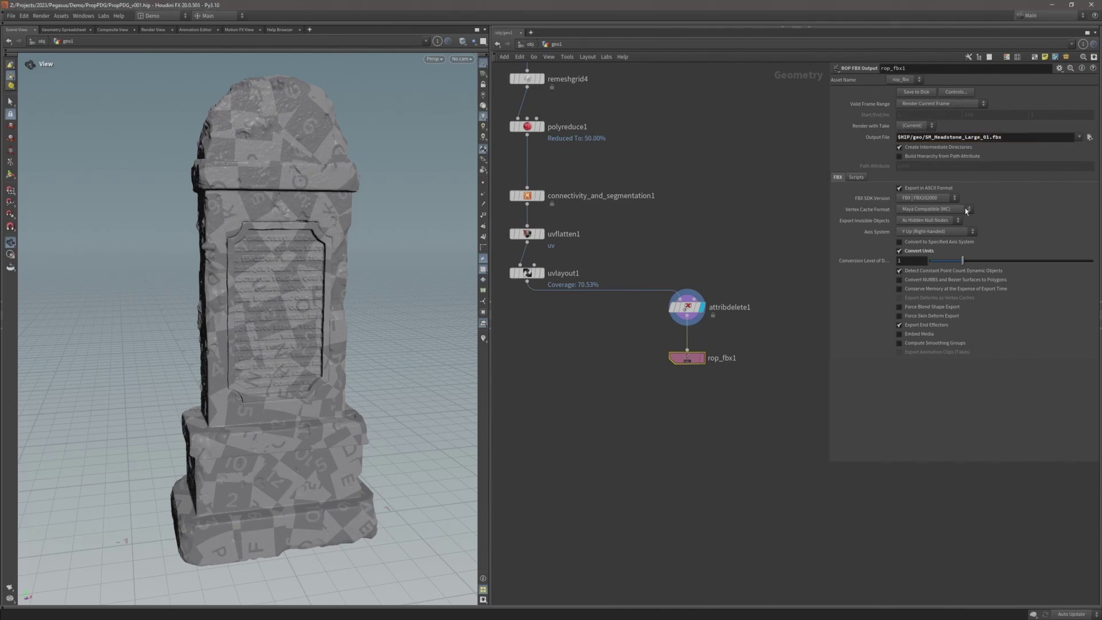
key("ctrl+s")
left_click(890, 138)
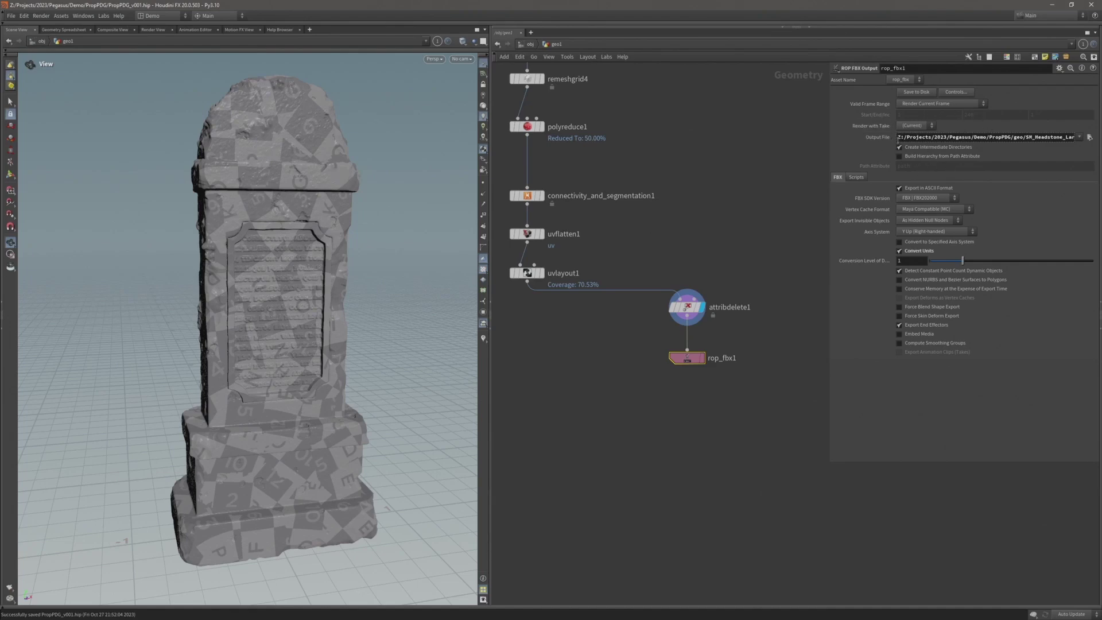
left_click(877, 138)
Step: Export the FBX to disk and confirm SM_Headstone_Large_01.fbx (191 MB) sits in the geo folder
left_click(926, 94)
left_click_drag(1101, 80, 437, 92)
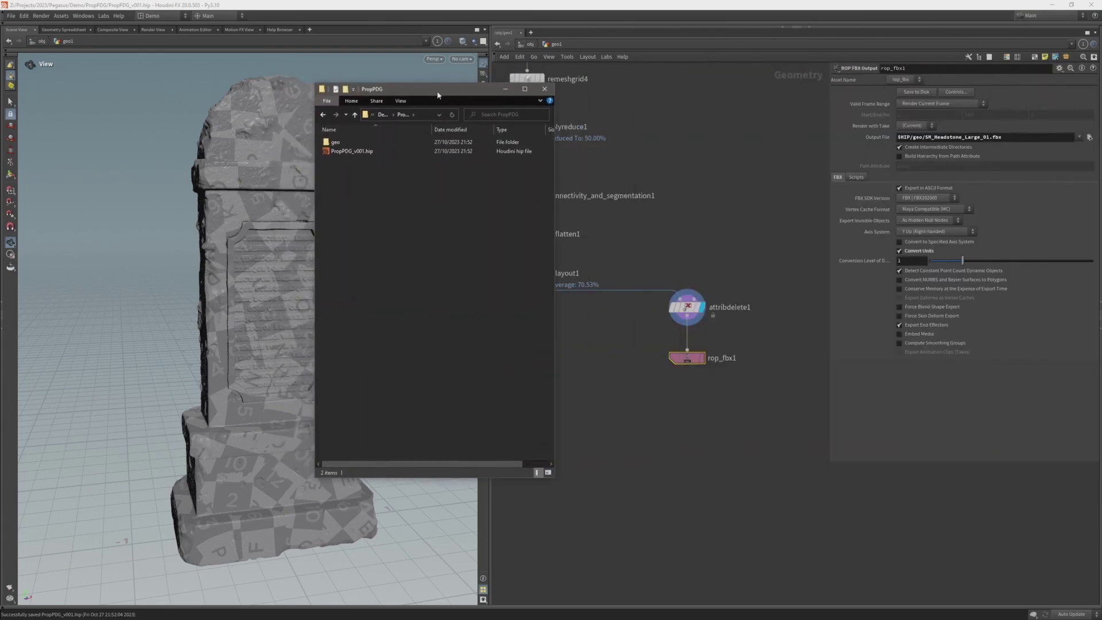
double_click(330, 143)
left_click(402, 152)
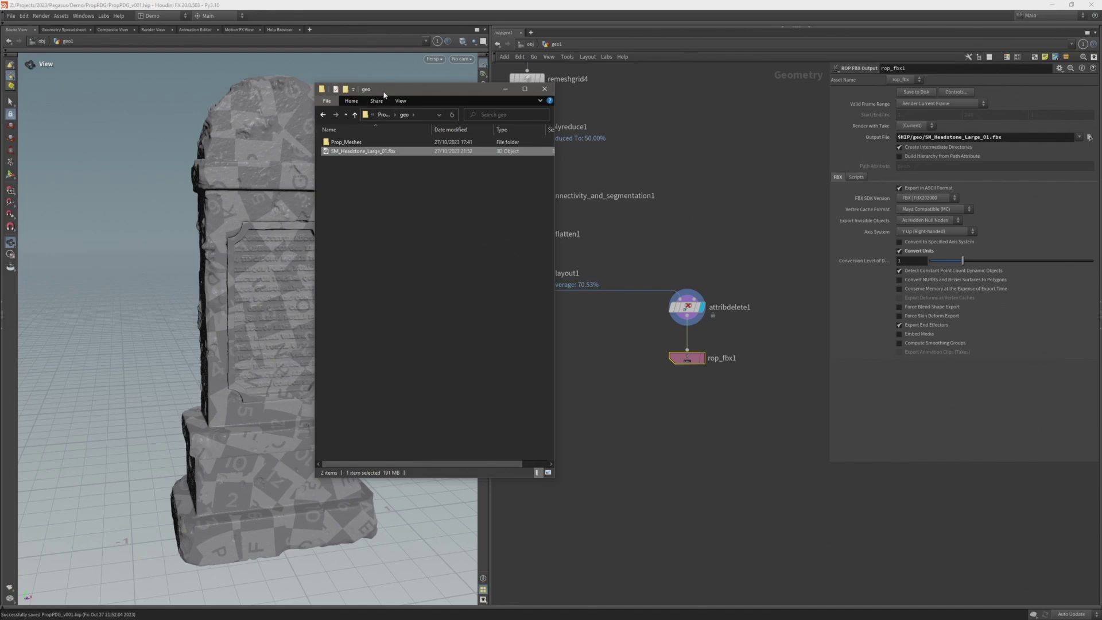
left_click_drag(384, 94, 1101, 95)
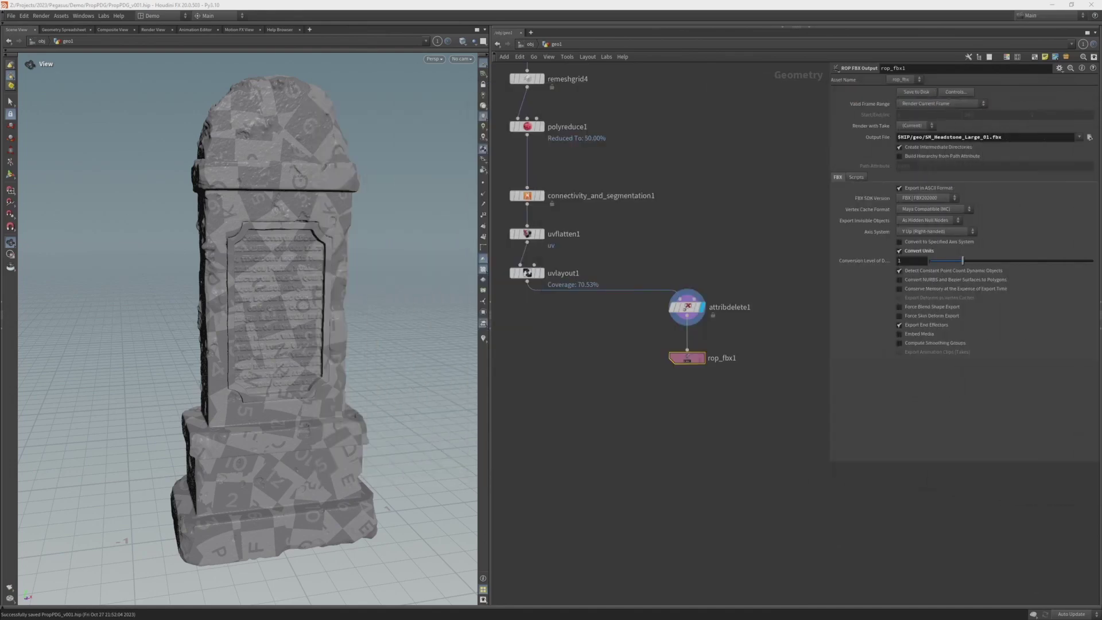